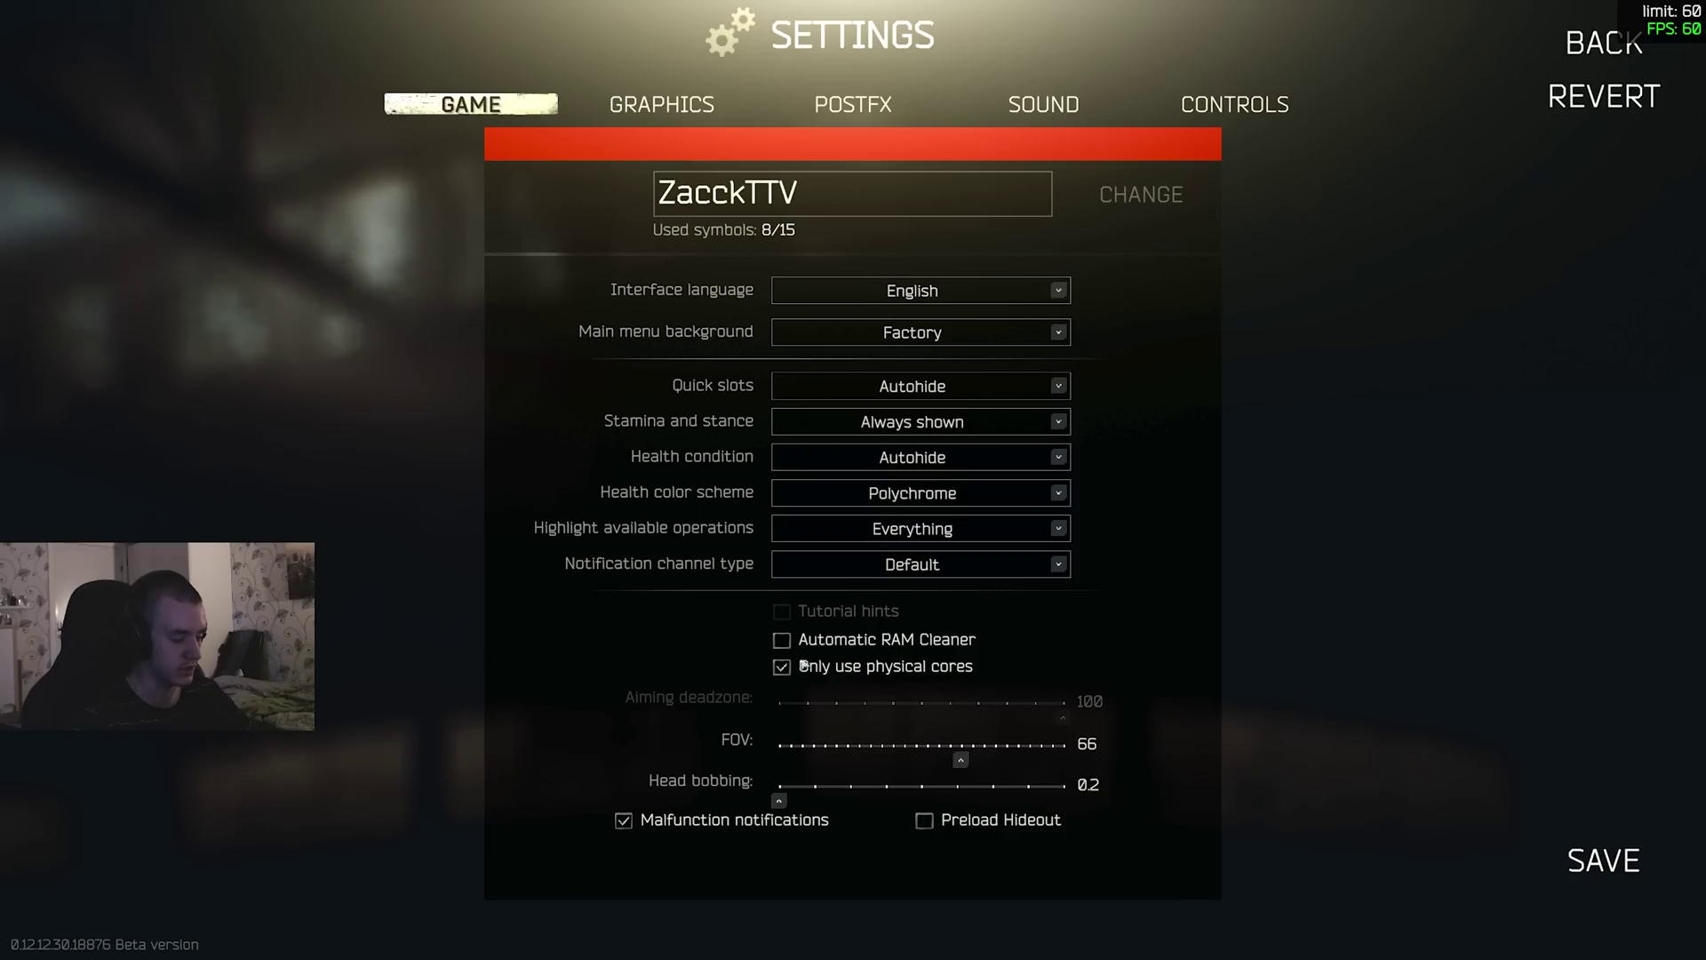
Step: Try head bobbing at 1, and return it to 0.2 in the game settings
mouse_move(961, 761)
left_mouse_down()
mouse_move(872, 759)
mouse_move(963, 762)
left_mouse_up()
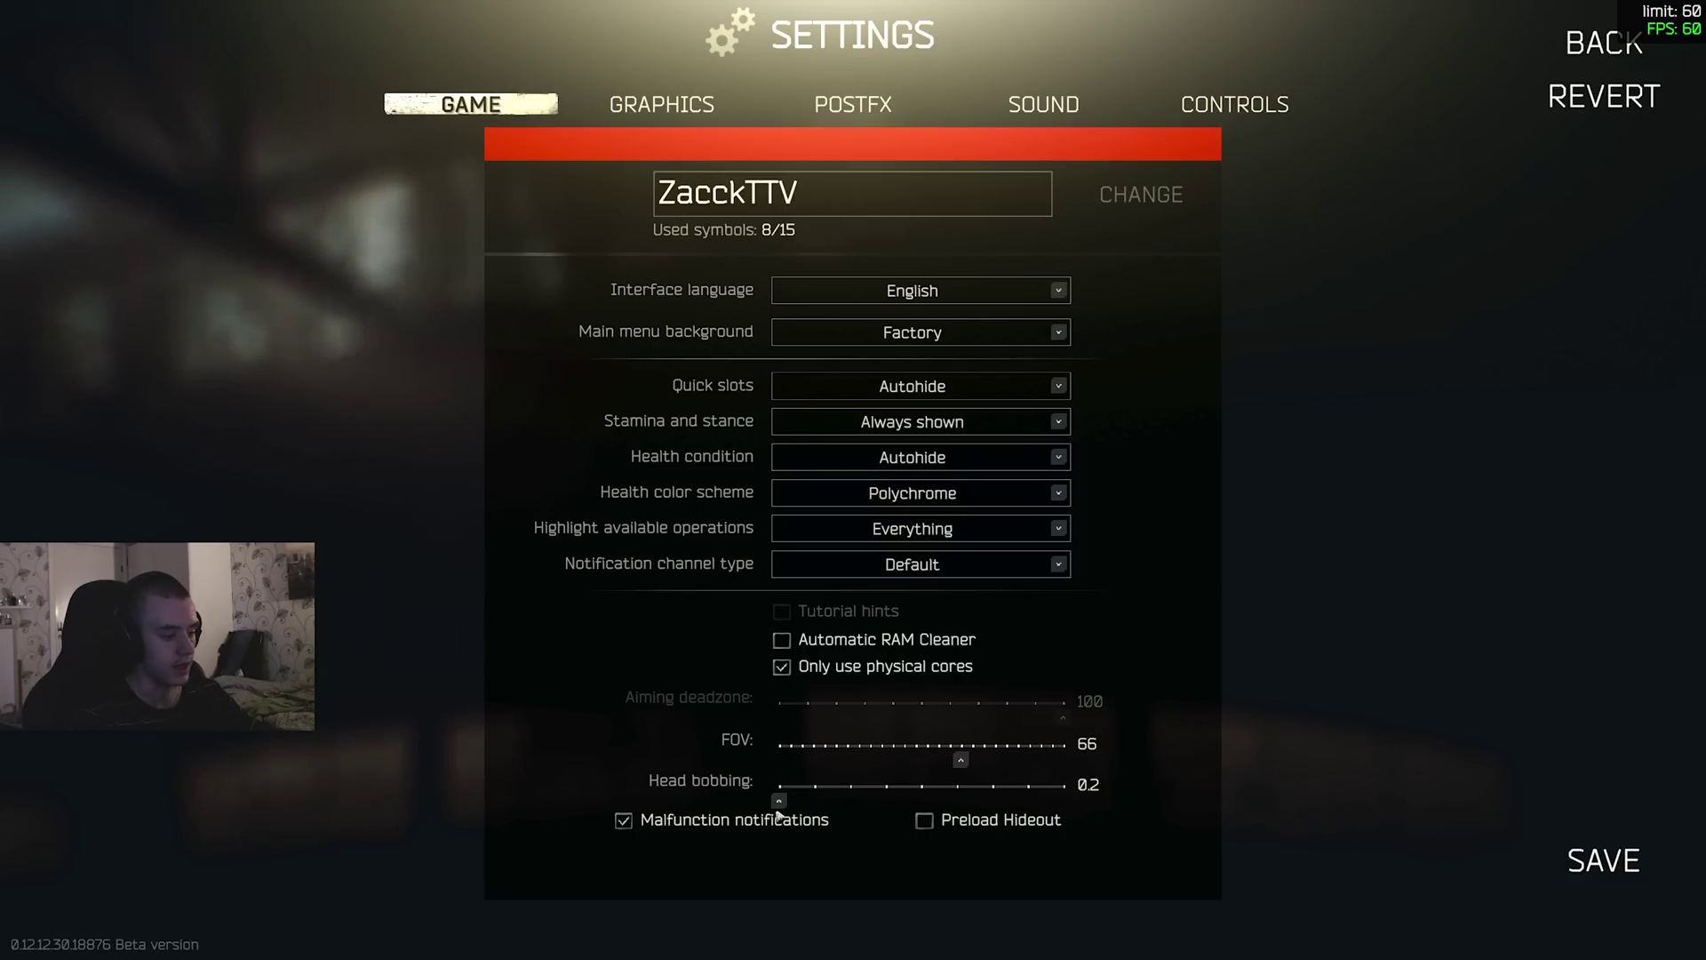
left_click_drag(778, 800, 1060, 798)
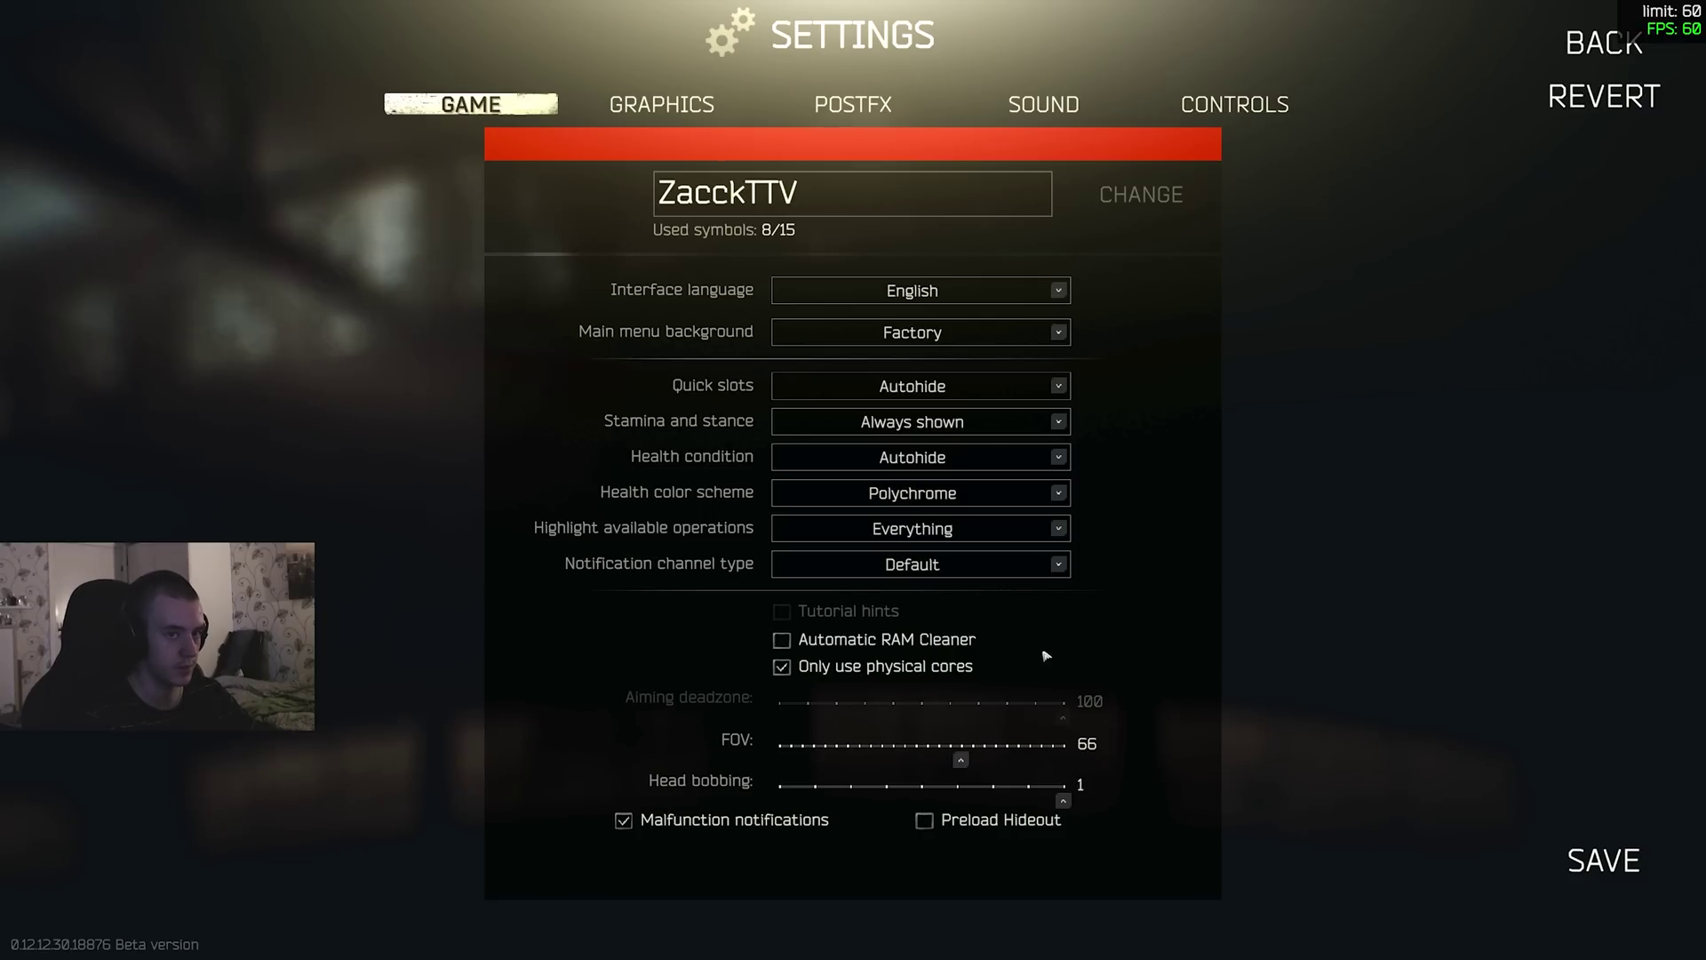
left_click_drag(1063, 799, 779, 800)
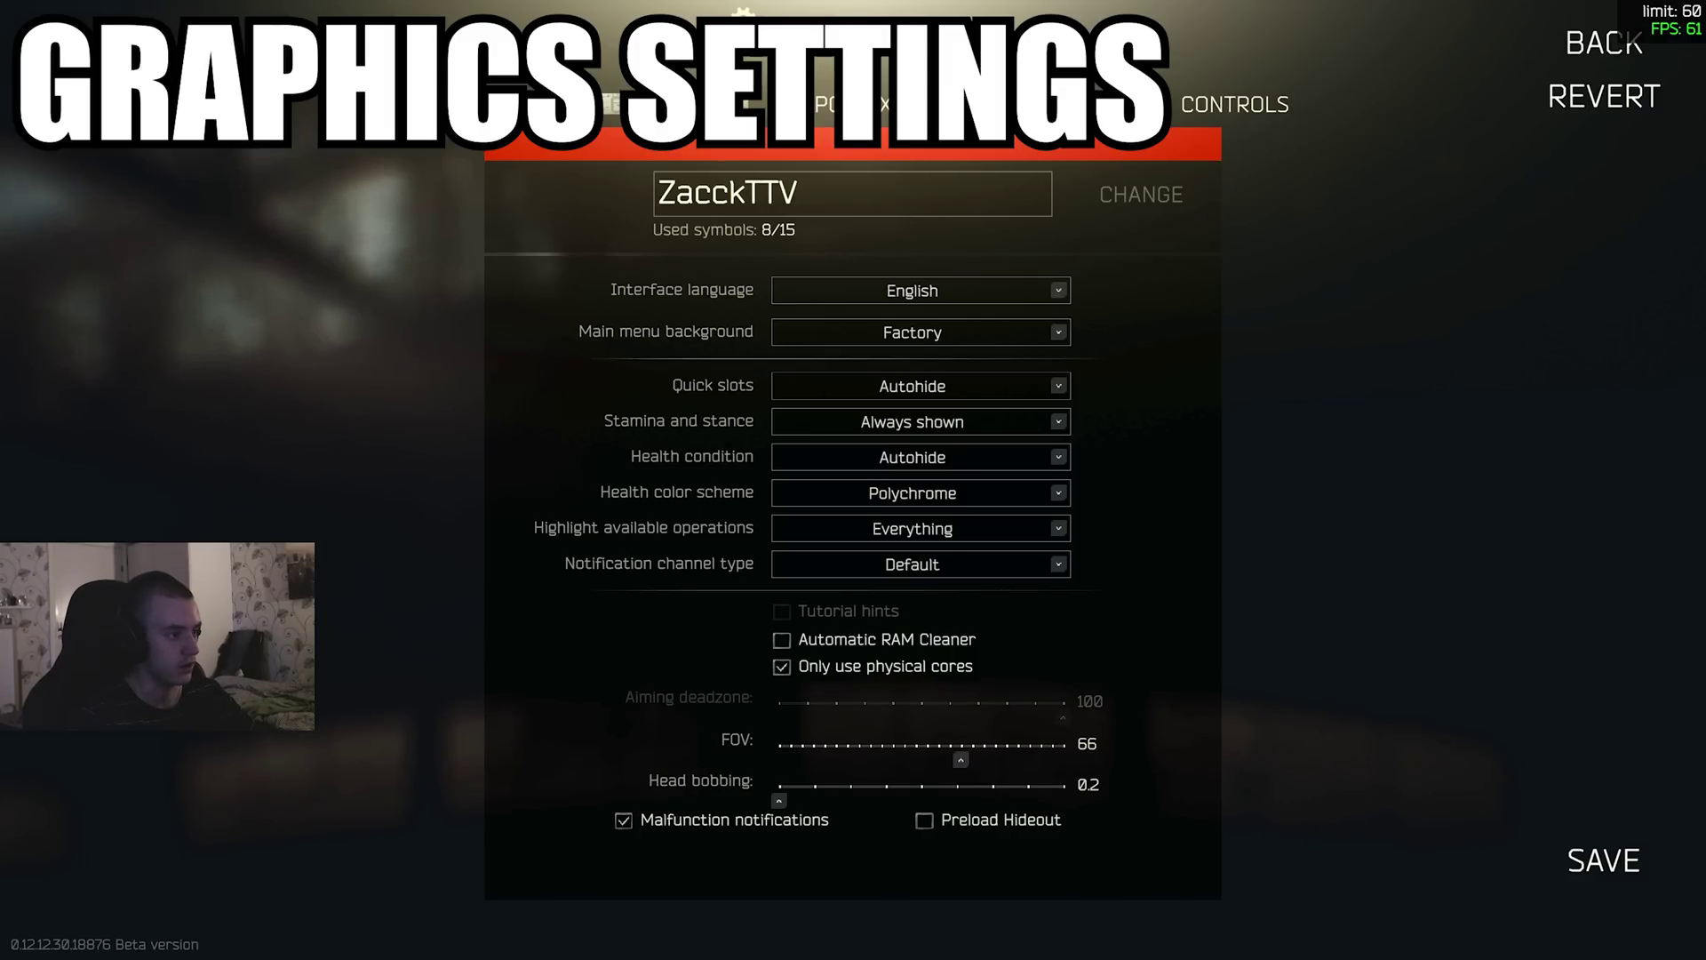
Step: Examine the available screen resolutions and monitors in the graphics settings
left_click(663, 104)
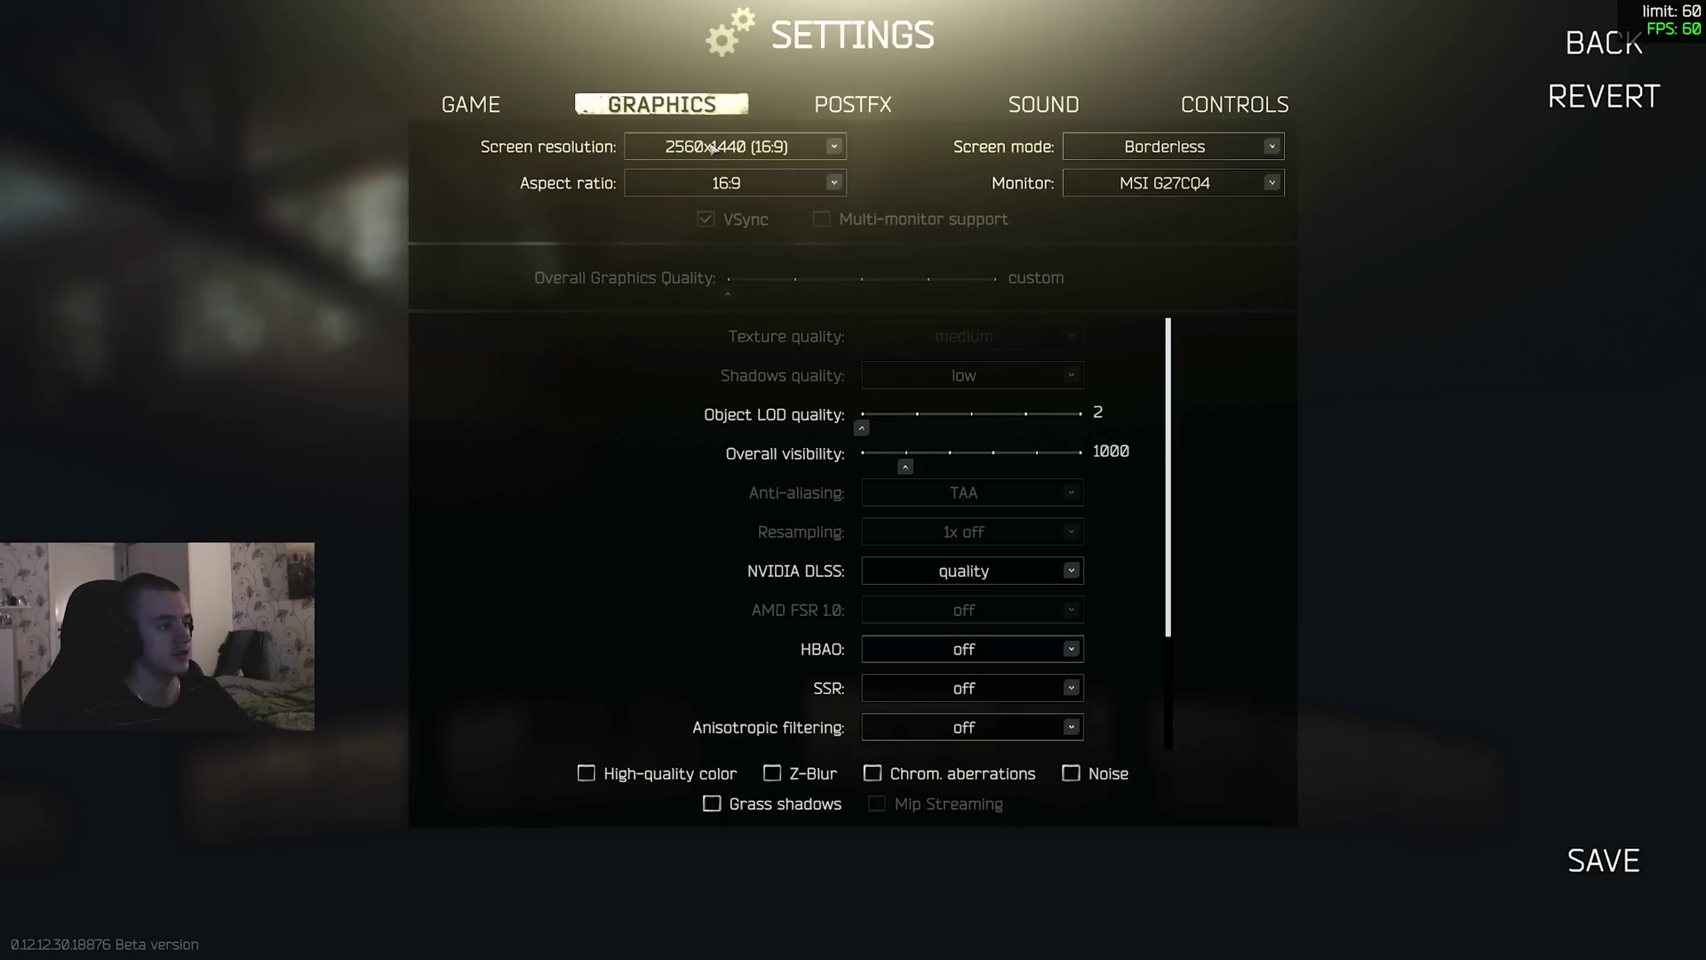
left_click(713, 148)
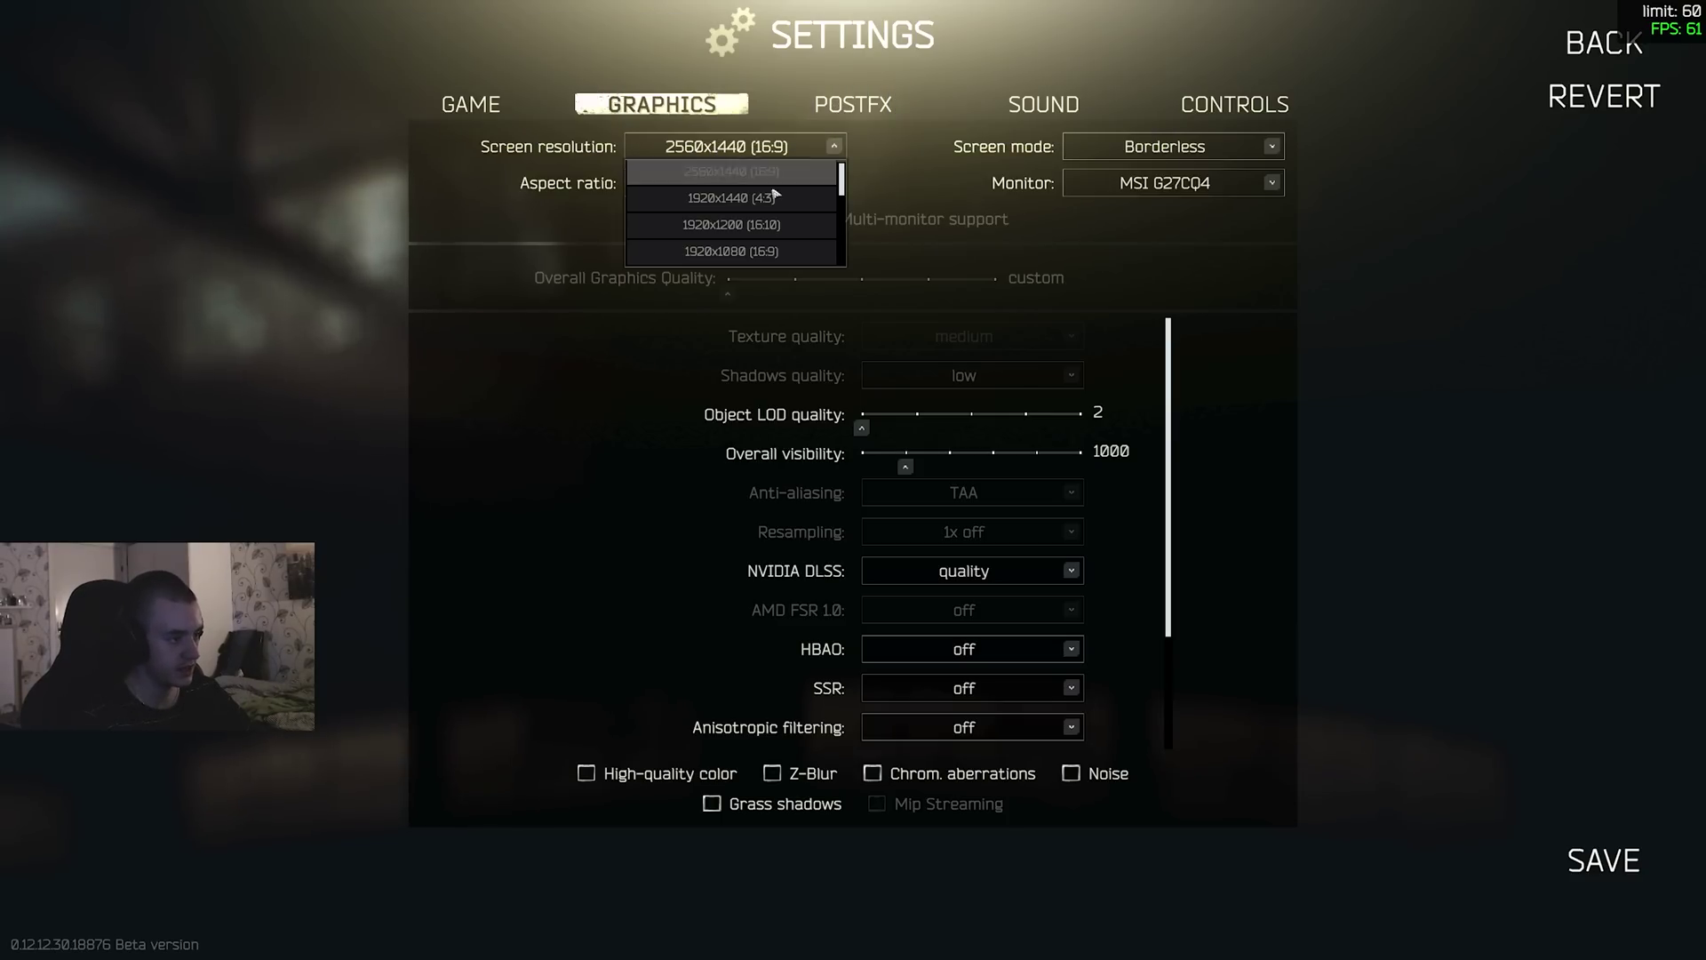
left_click(603, 222)
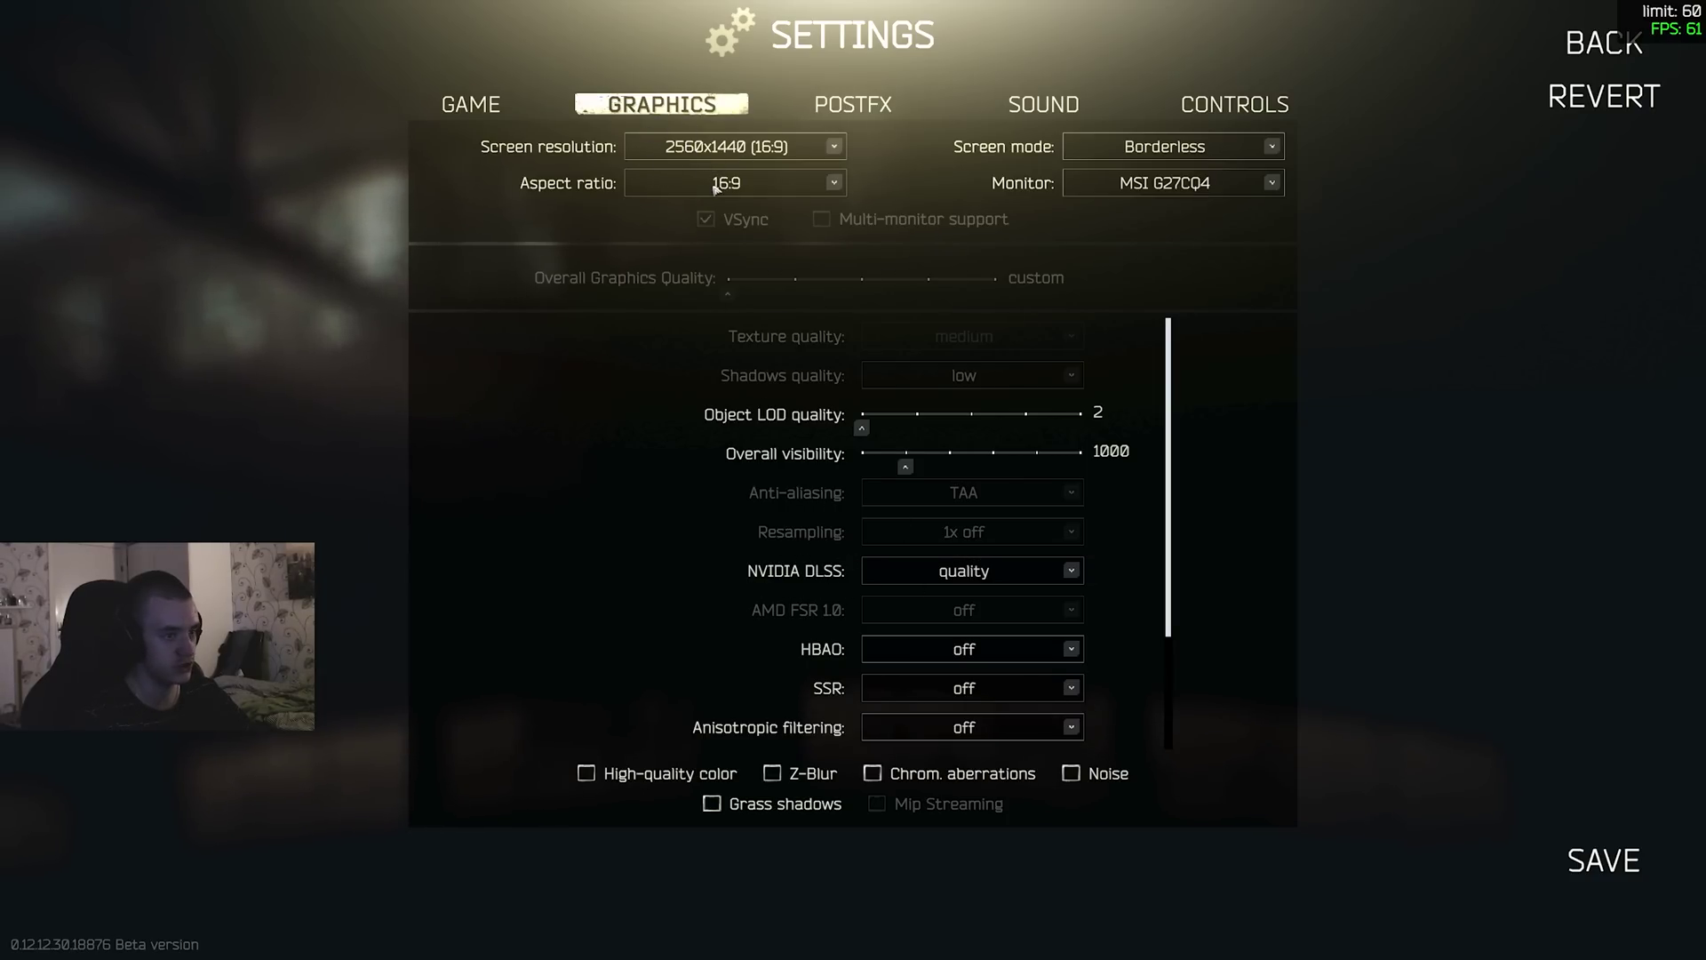
left_click(1116, 148)
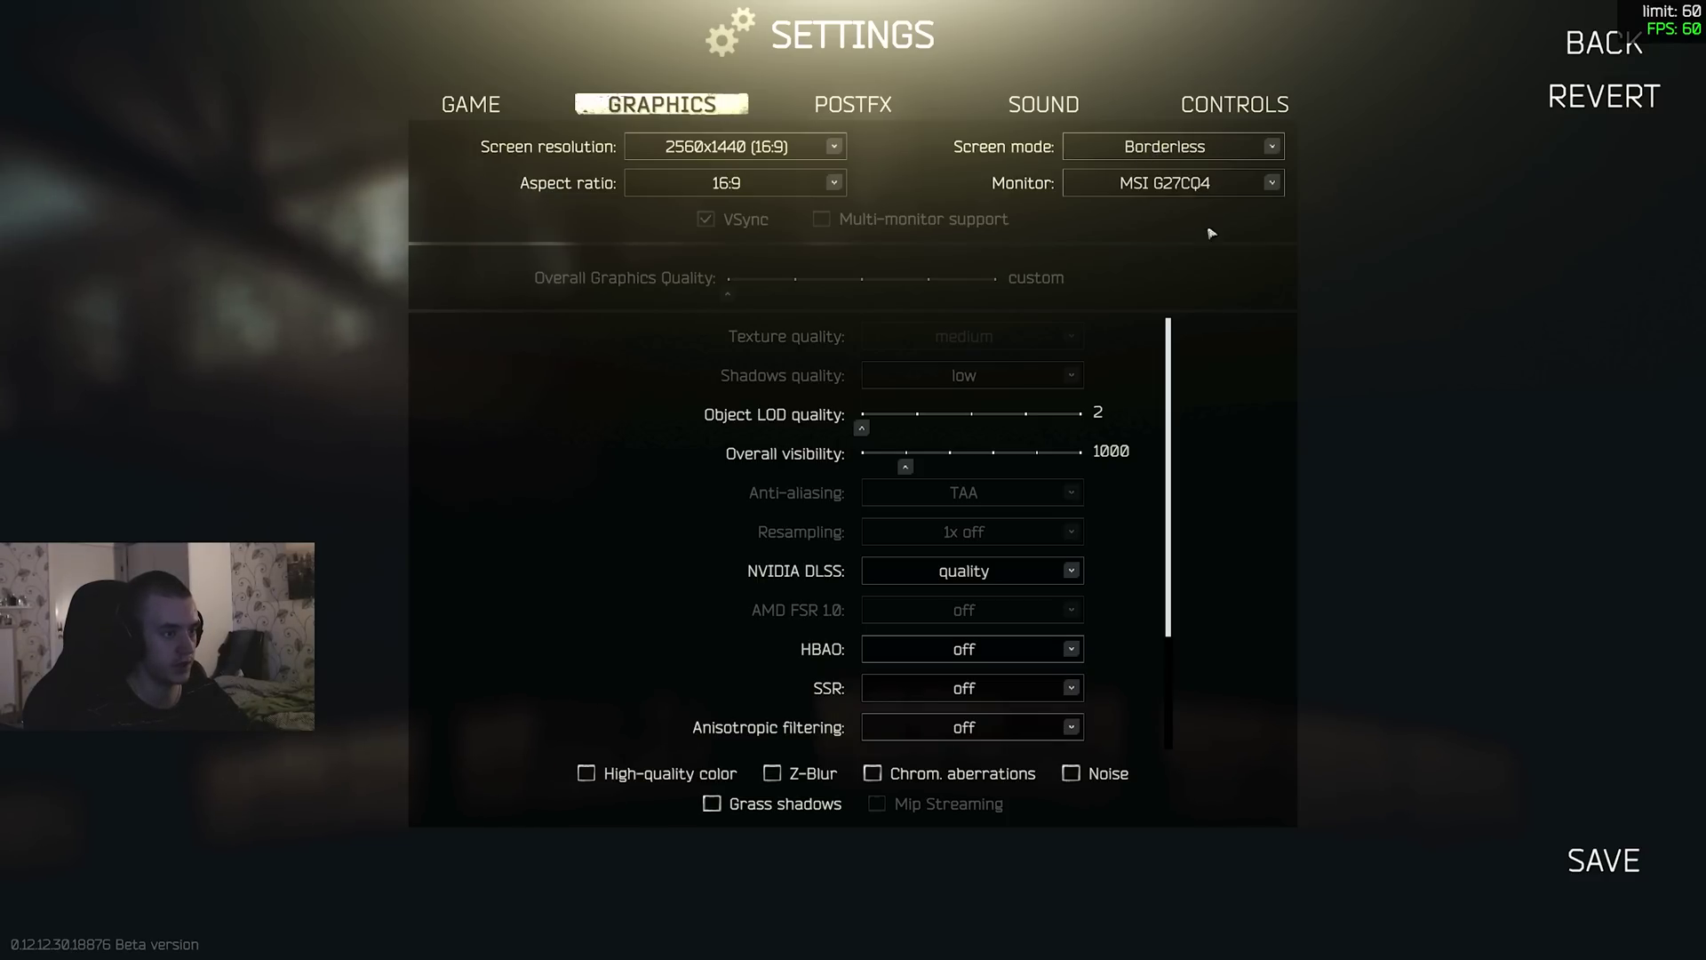
left_click(1164, 184)
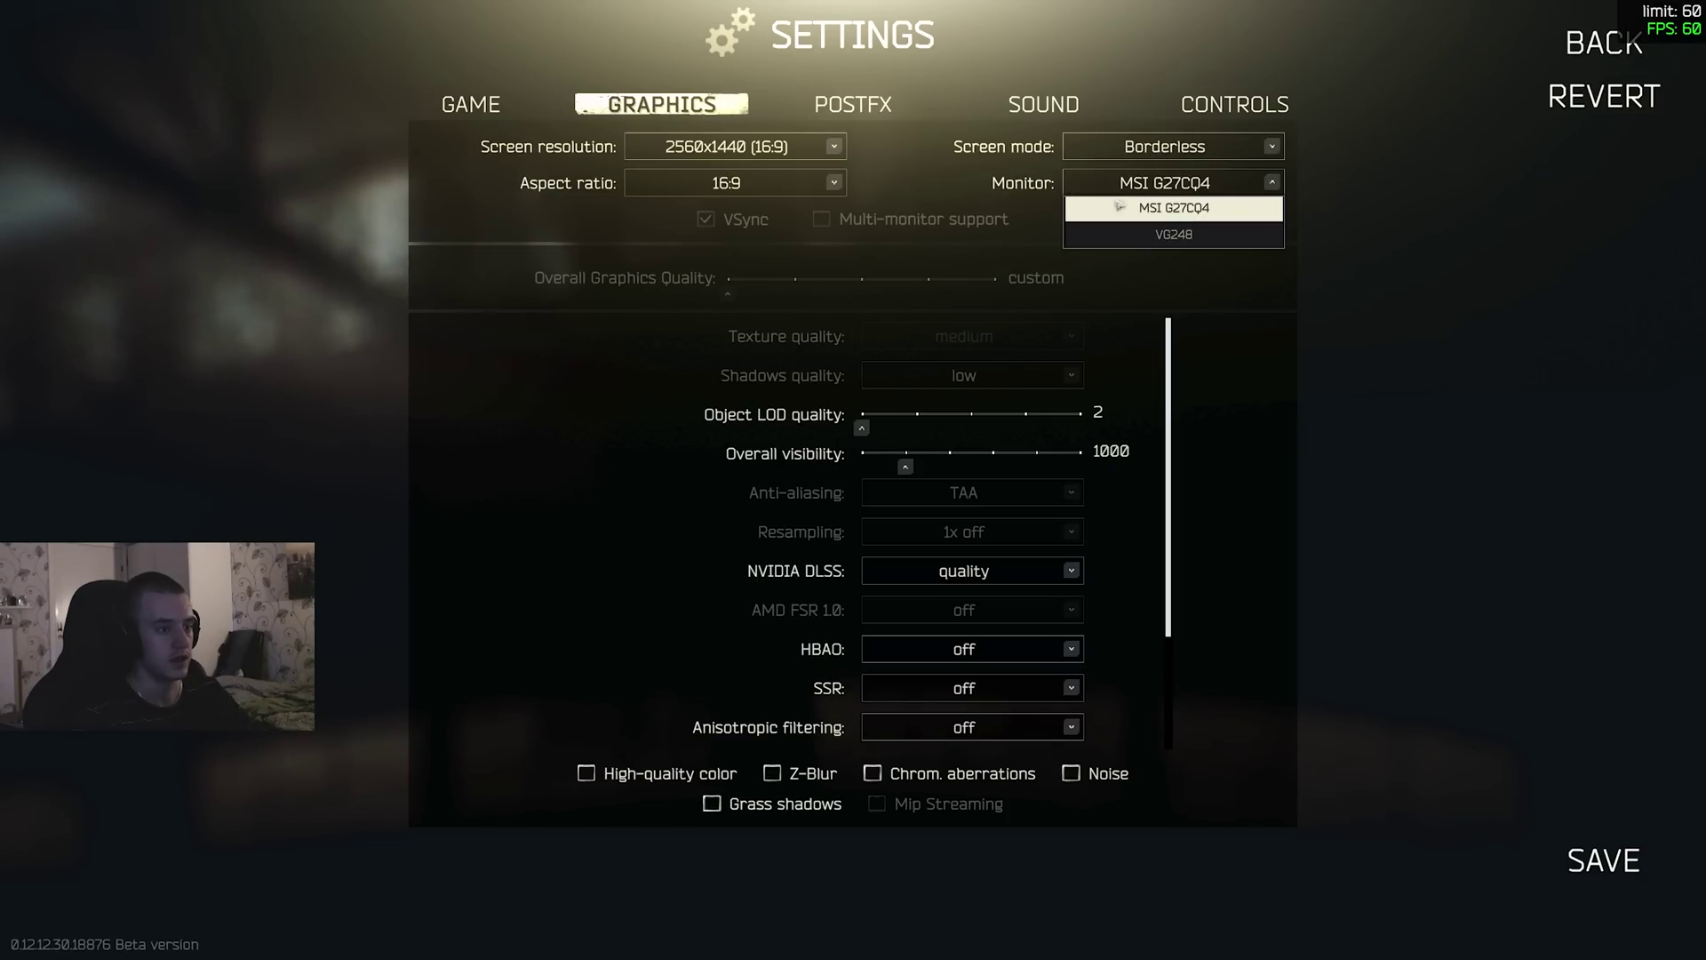
left_click(1420, 303)
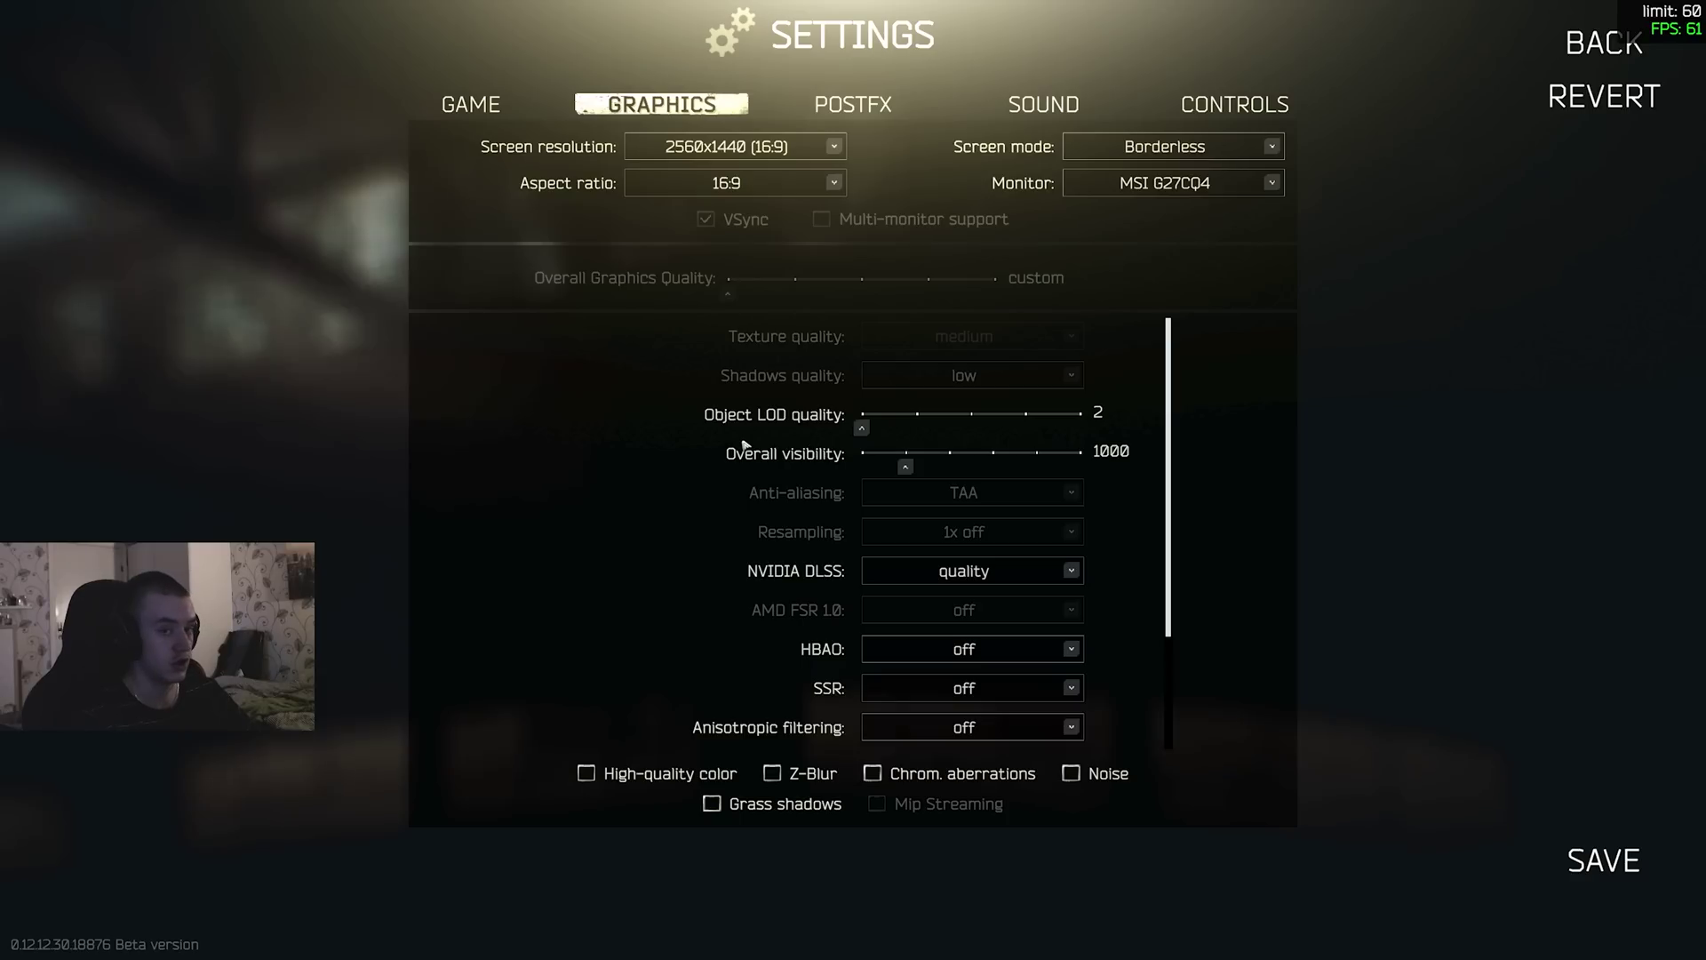
Step: Try adjusting the overall visibility distance, and keep it at 1000
left_click_drag(905, 466, 861, 470)
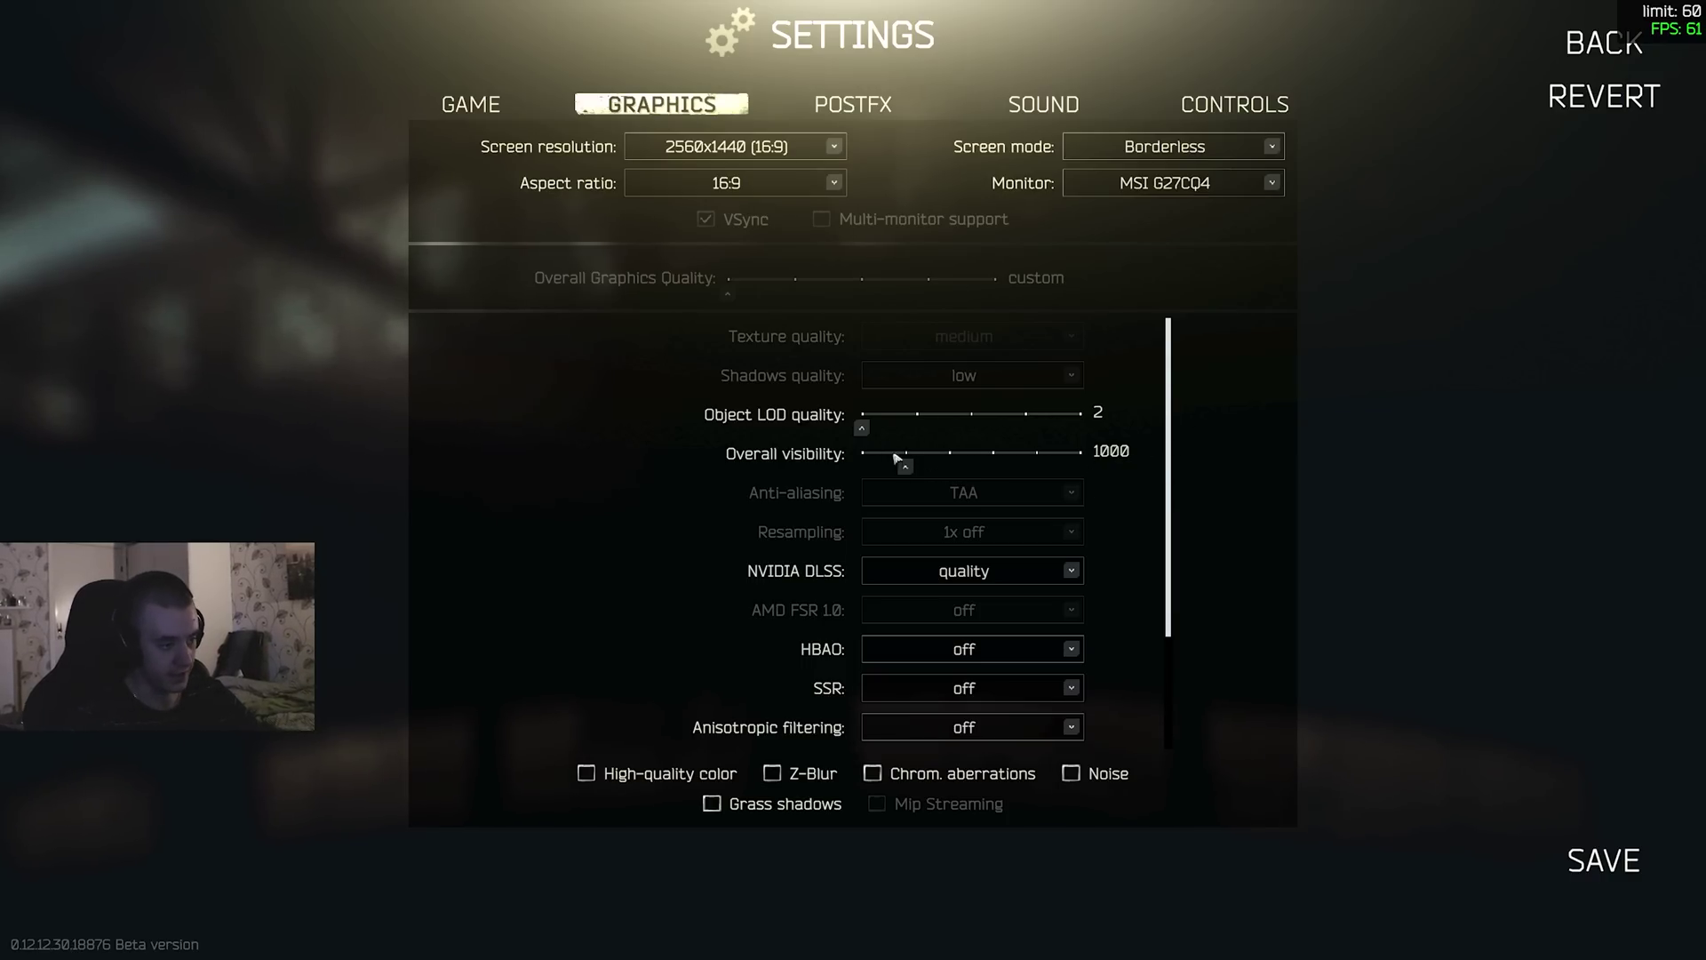
mouse_move(907, 468)
left_mouse_down()
mouse_move(866, 471)
mouse_move(895, 468)
left_mouse_up()
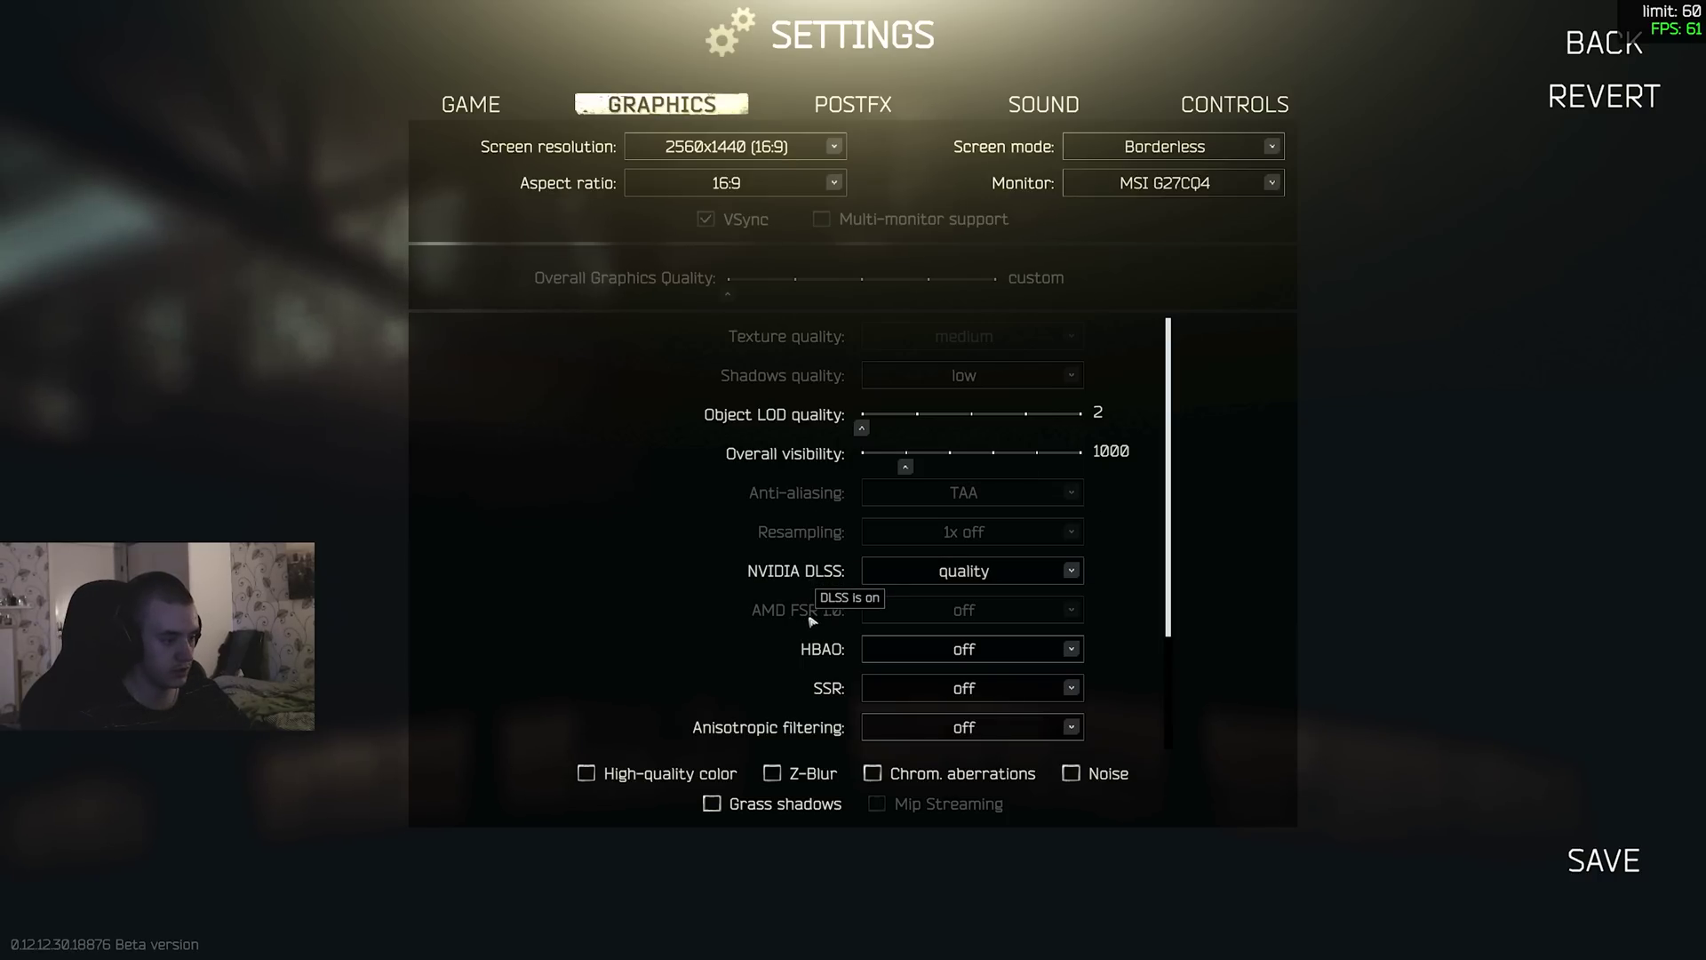
Step: Turn NVIDIA DLSS off and check the AMD FSR 1.0 setting
mouse_move(825, 574)
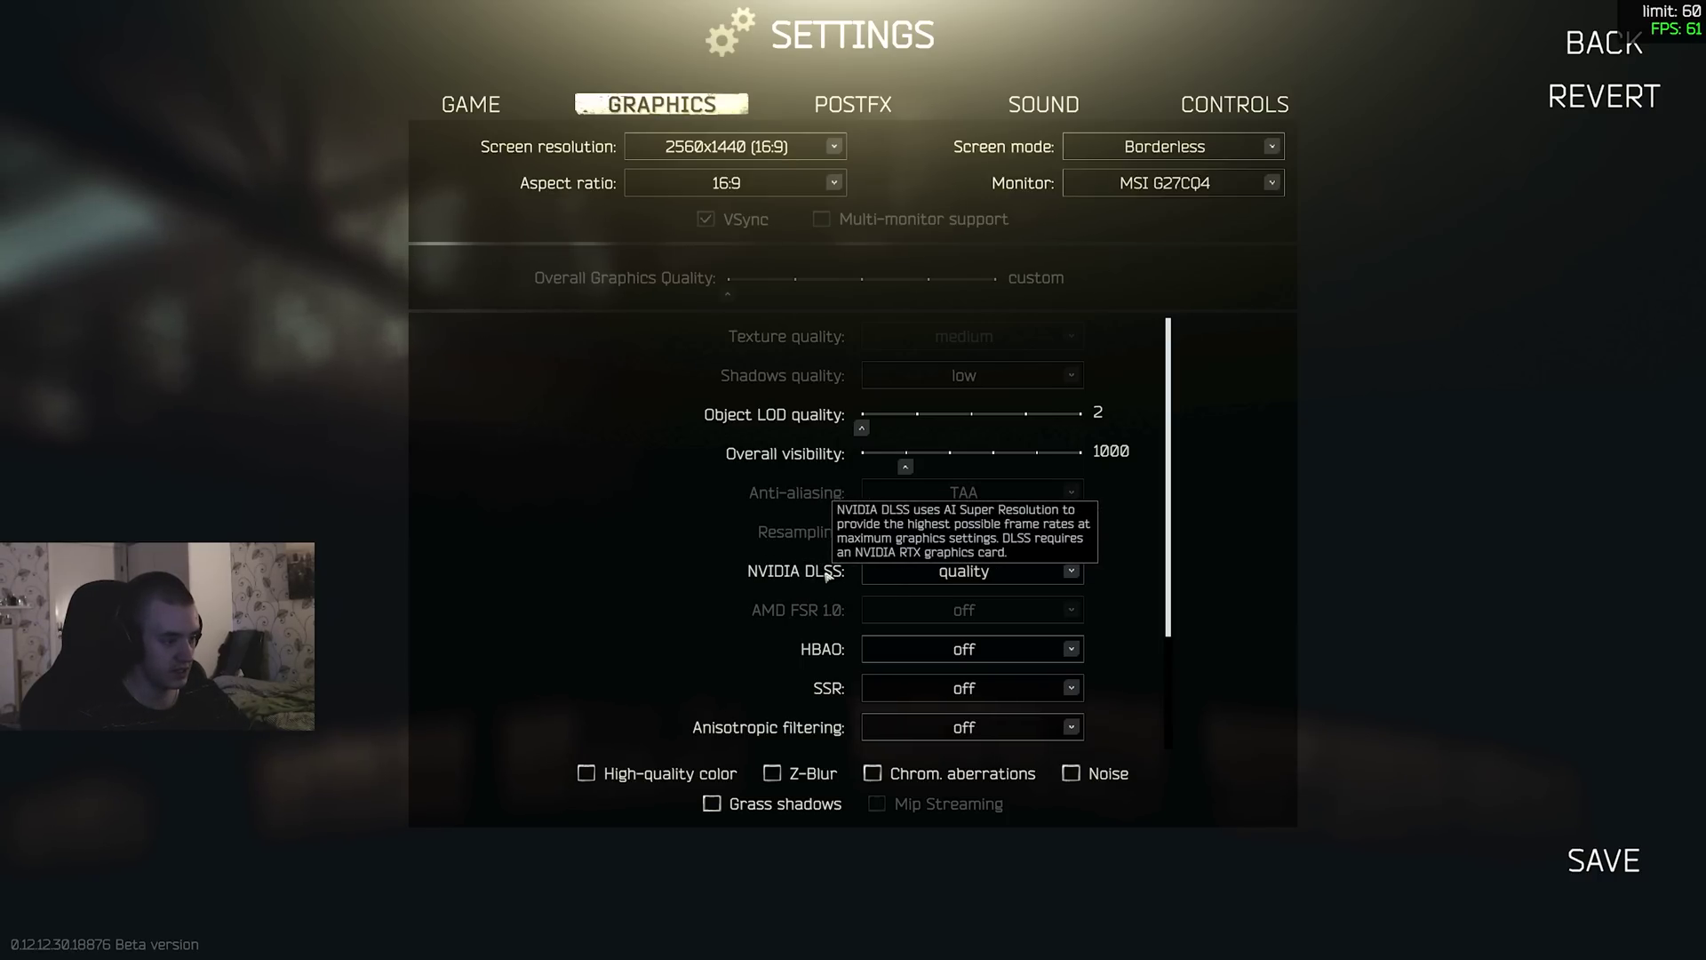
left_click(918, 574)
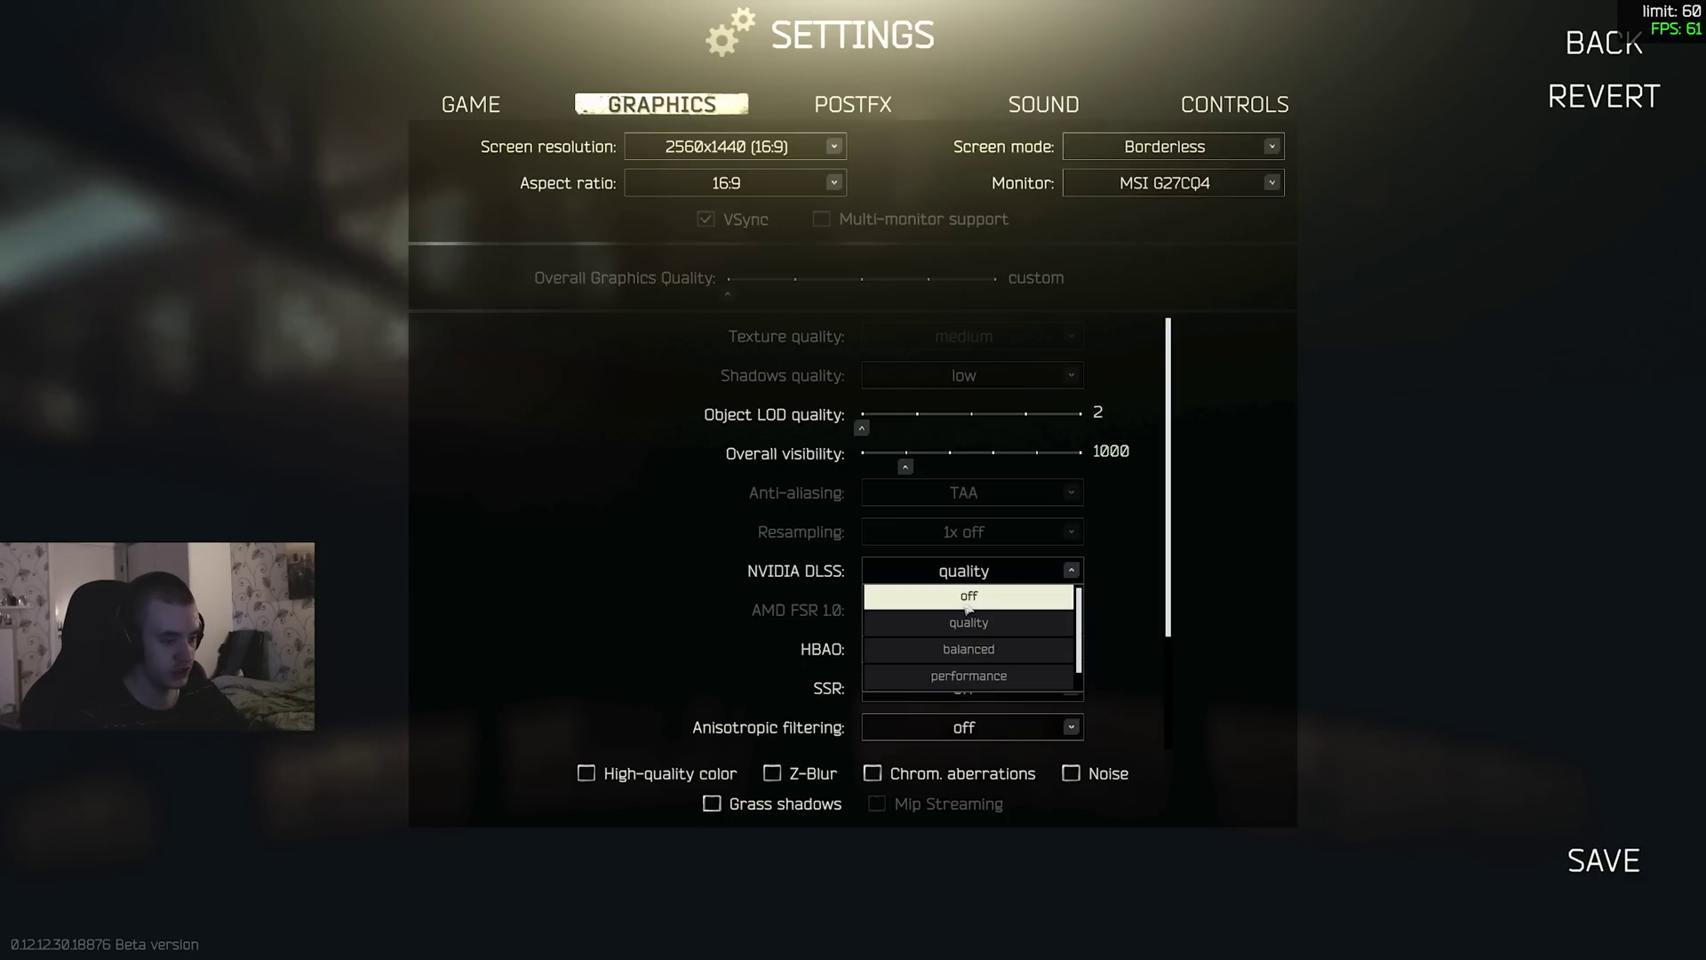
left_click(969, 611)
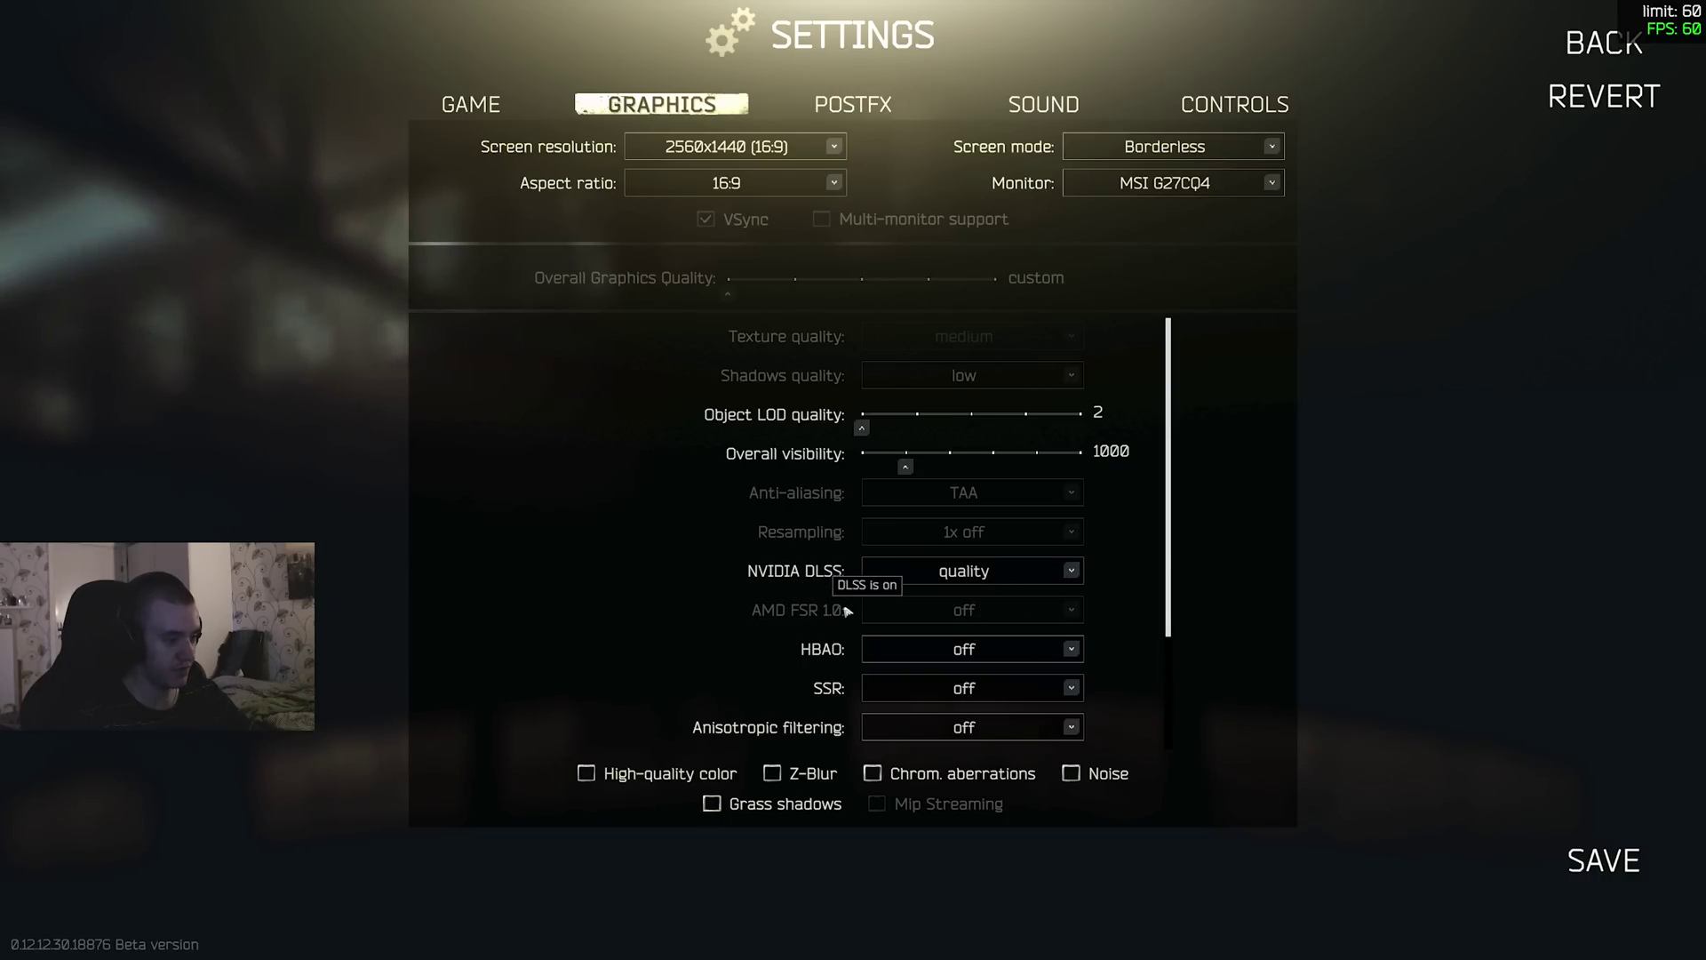
left_click(960, 573)
left_click(960, 573)
mouse_move(840, 609)
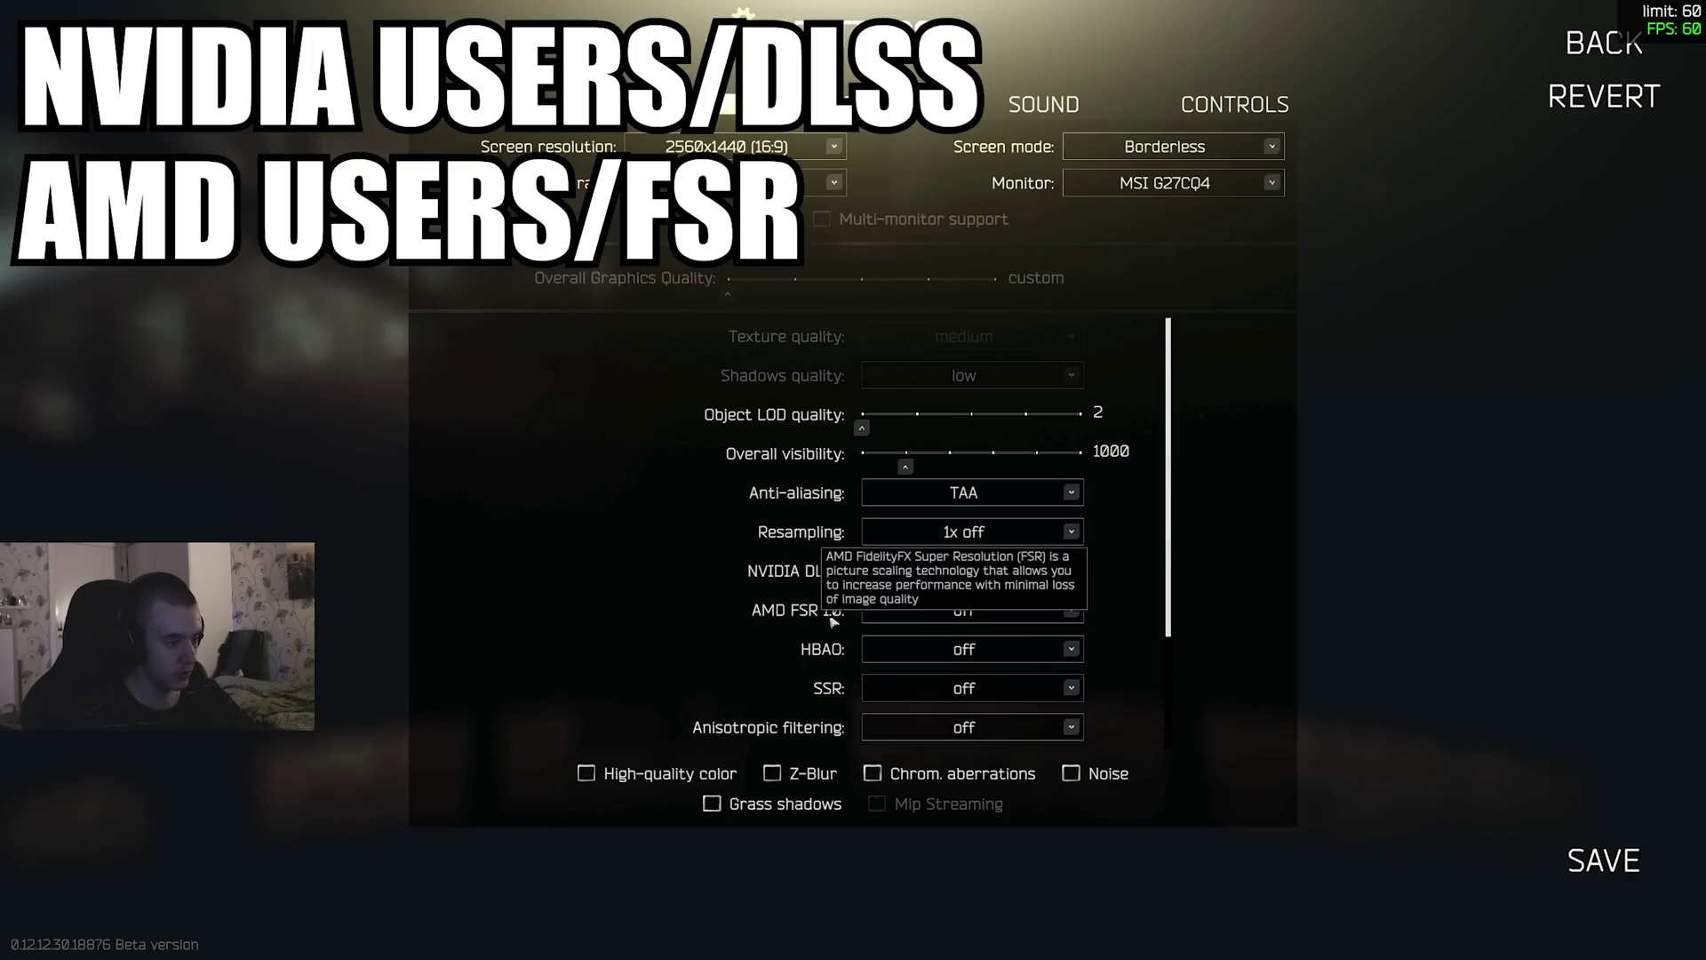
left_click(913, 617)
mouse_move(783, 593)
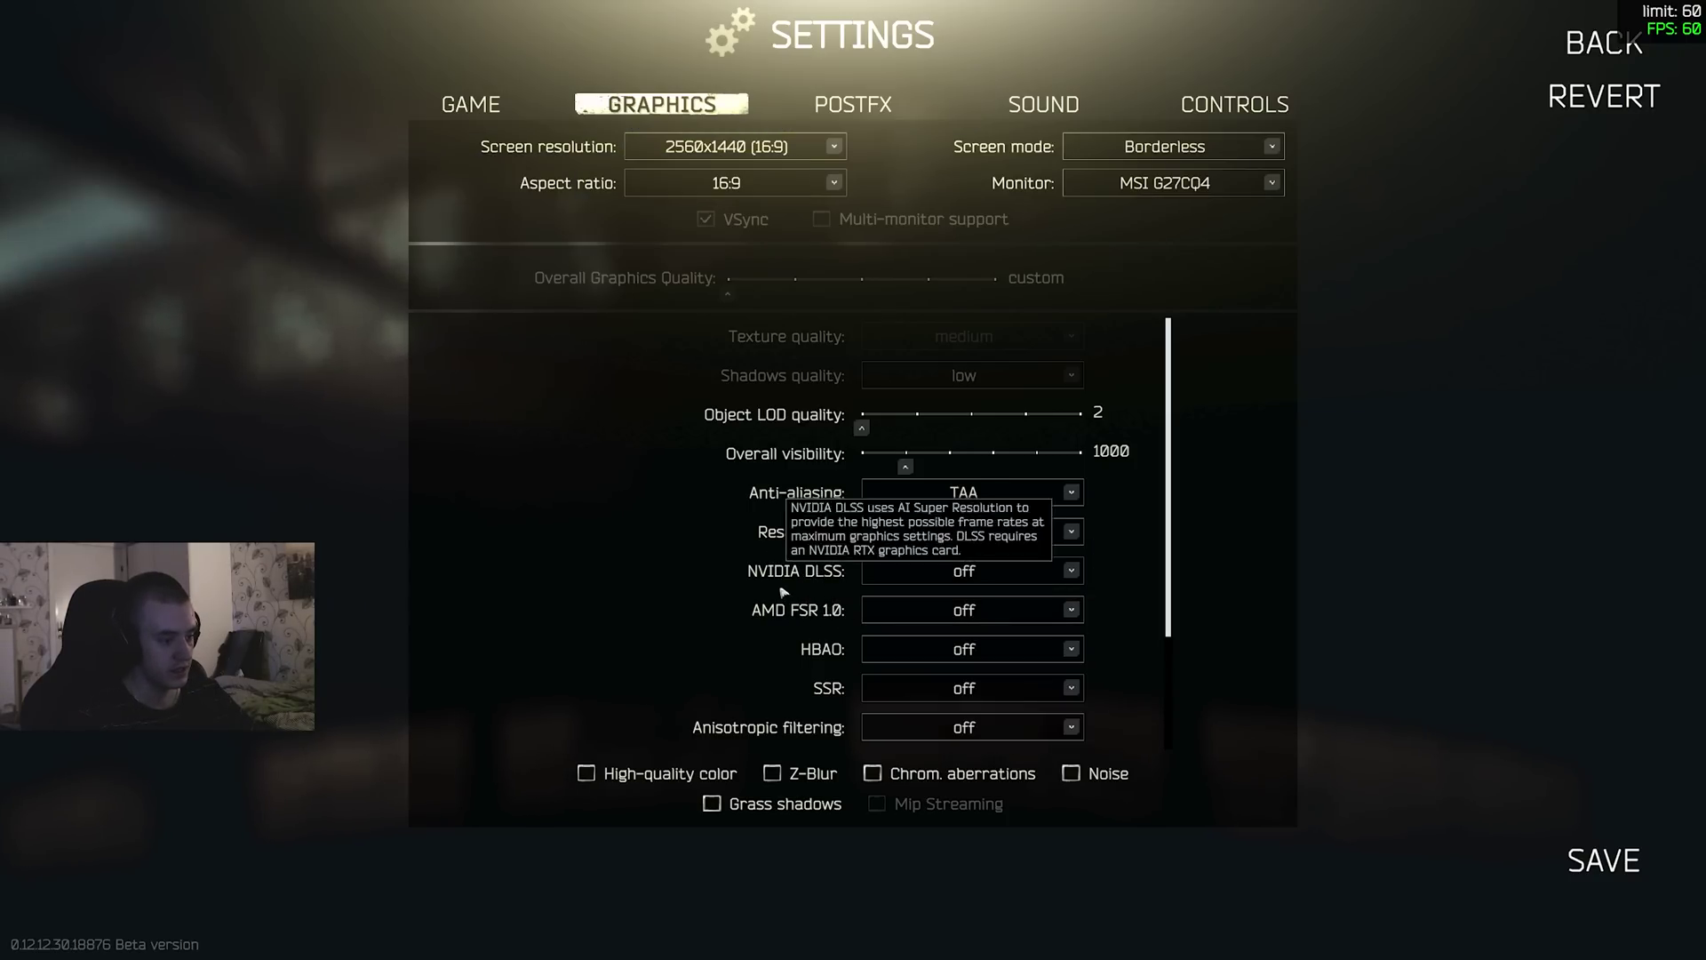
Step: Set NVIDIA DLSS to quality and review the other DLSS modes
left_click(933, 571)
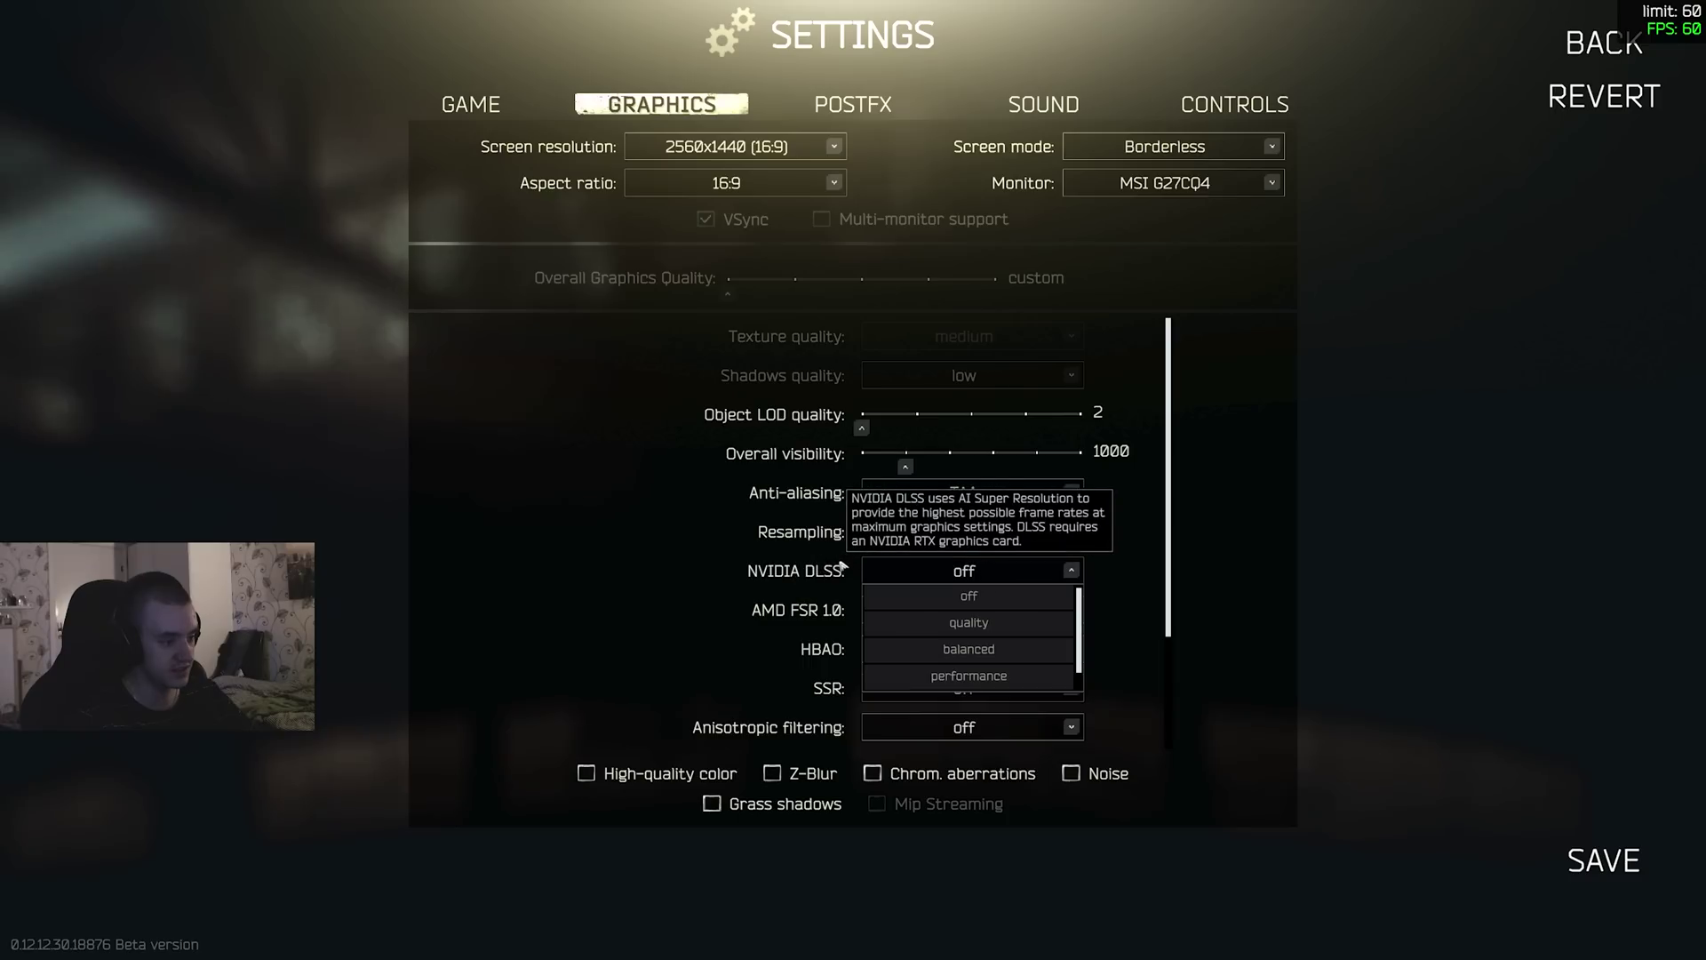
left_click(971, 625)
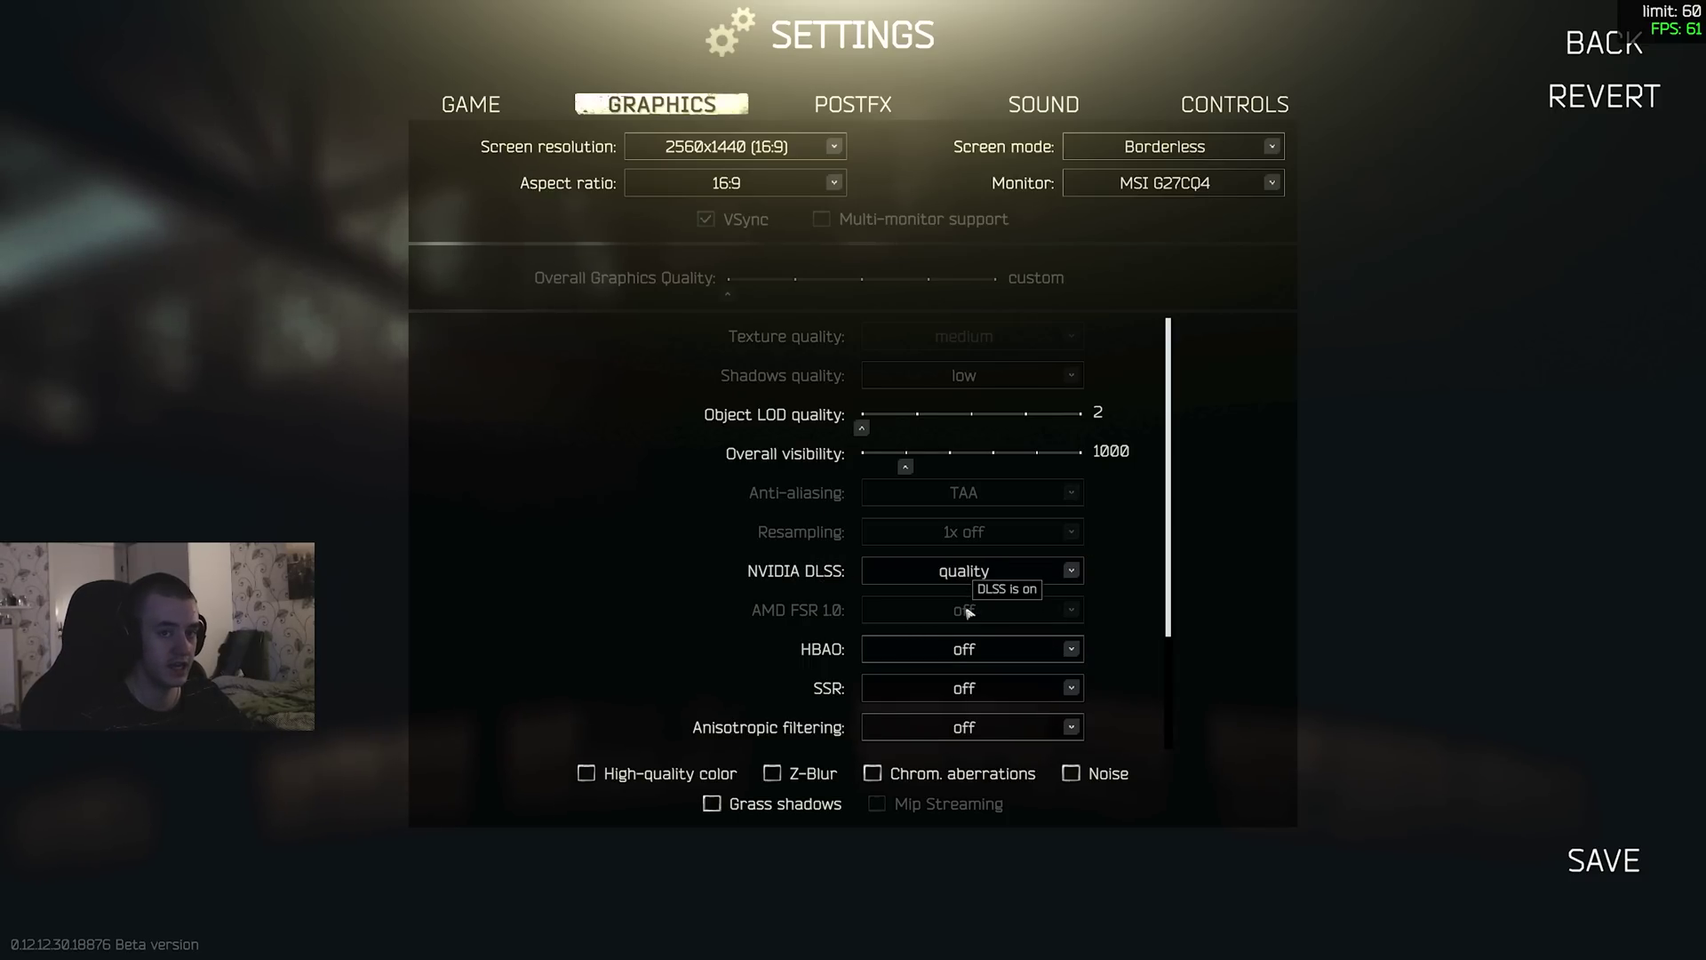
left_click(911, 582)
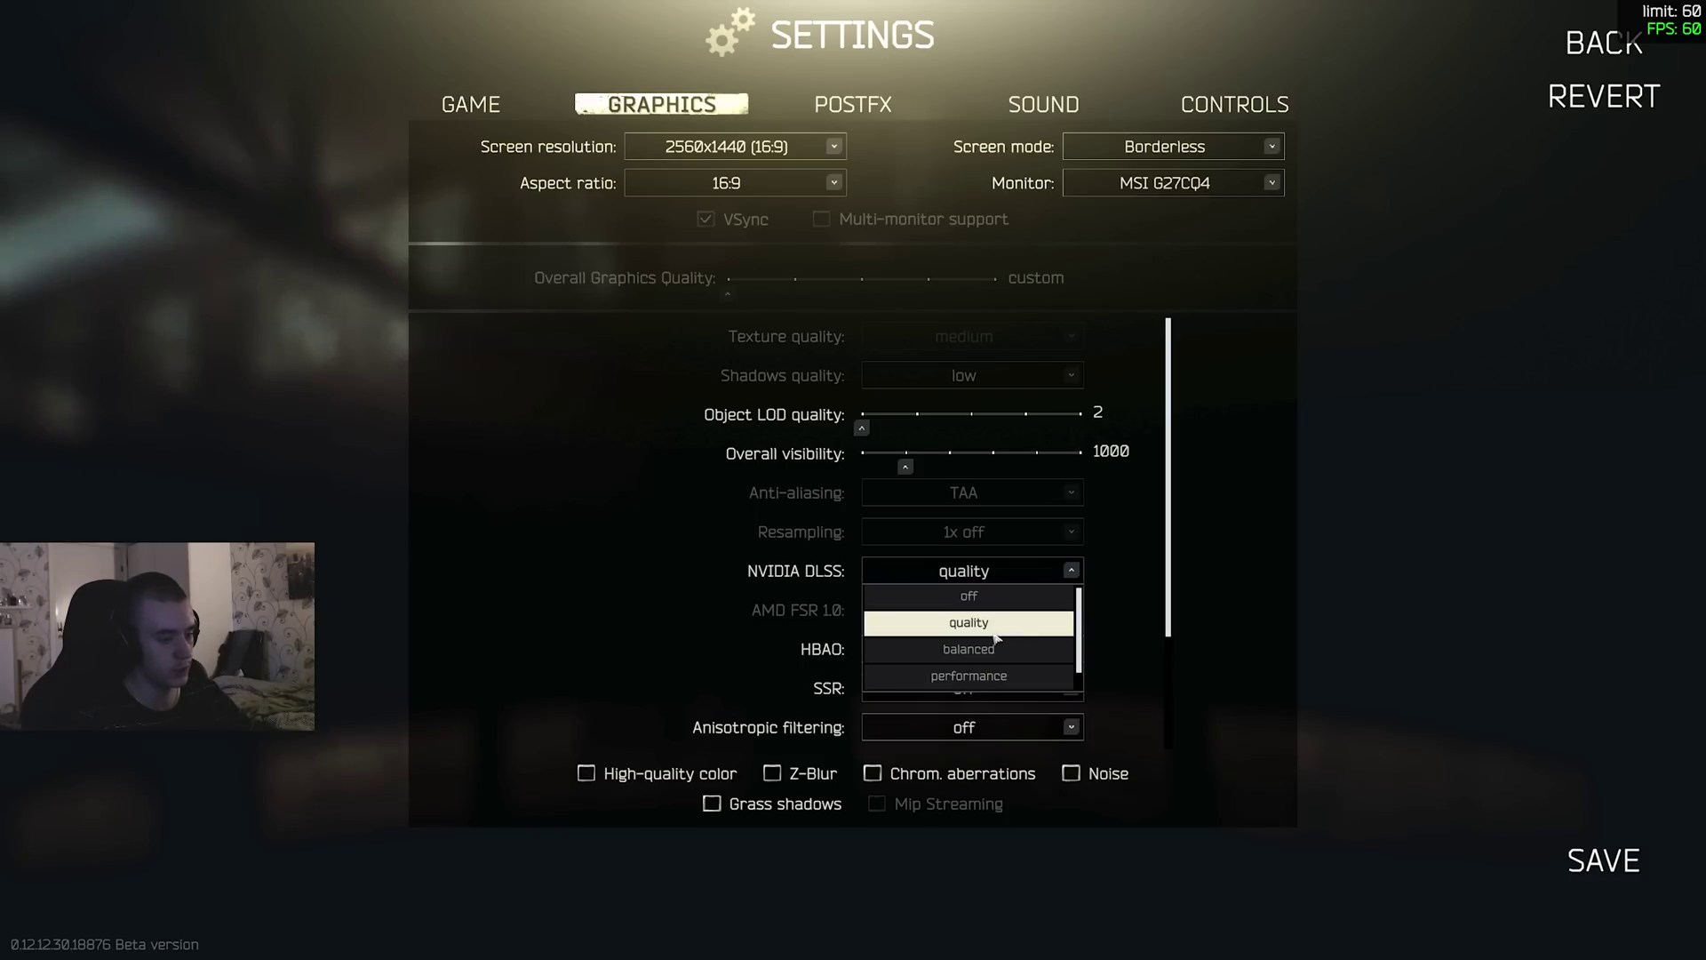
left_click(1288, 614)
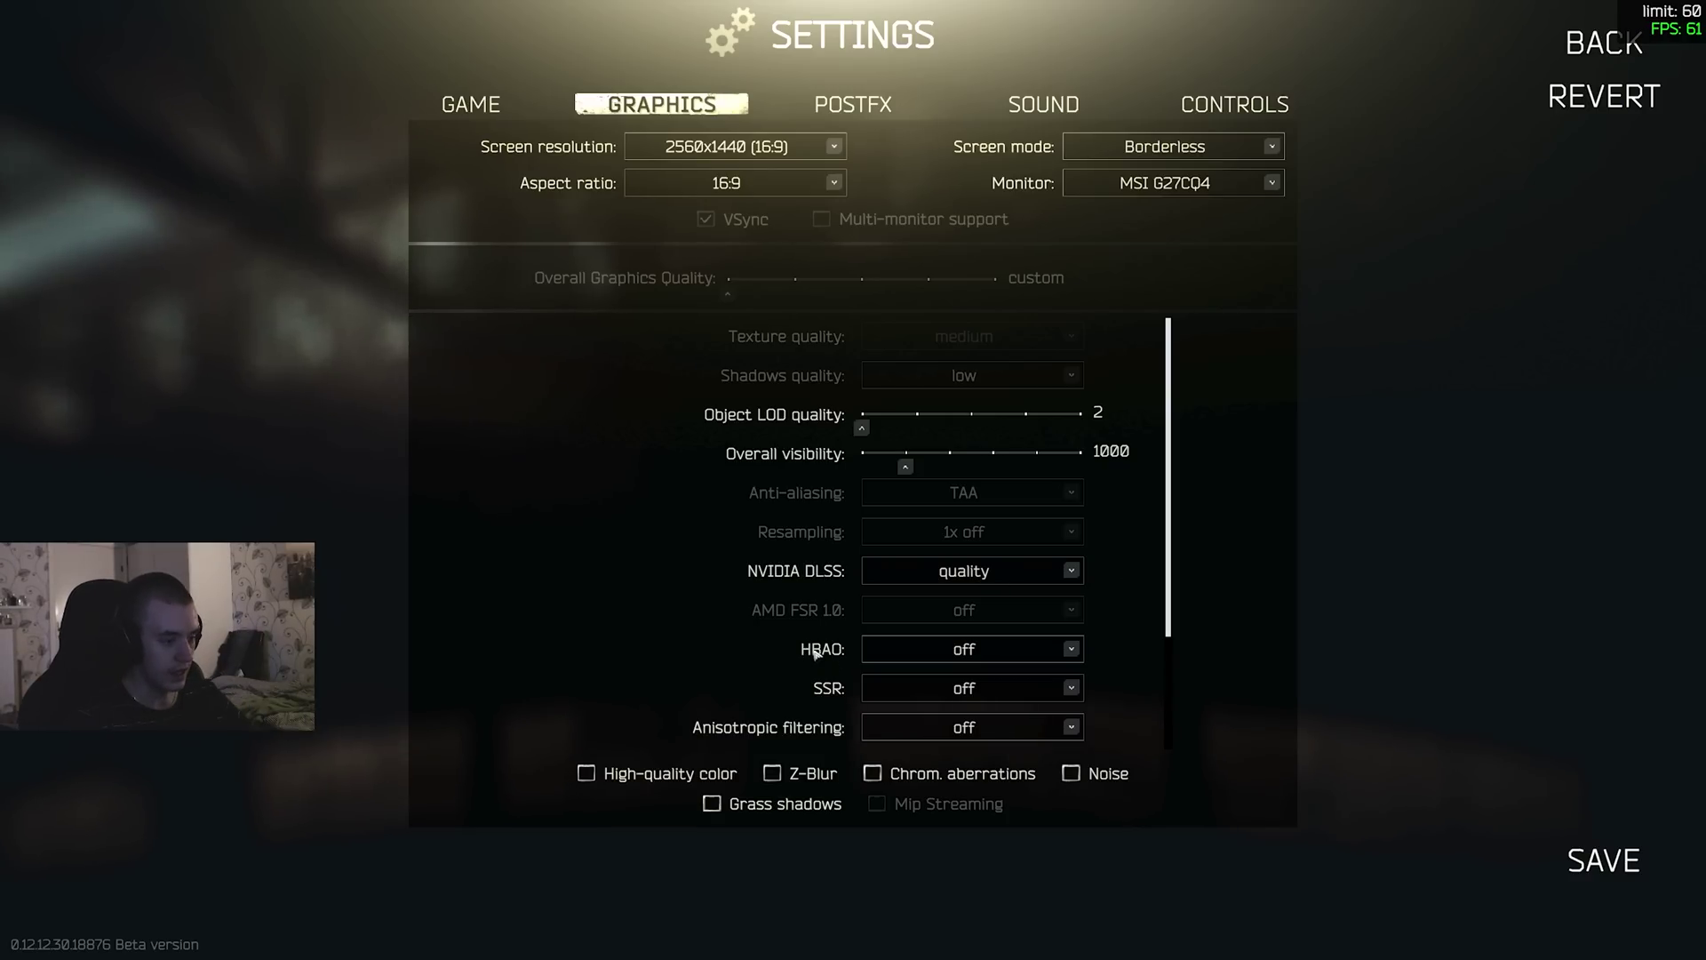
Step: Set HBAO to off and review the SSR quality options while keeping SSR off
left_click(900, 658)
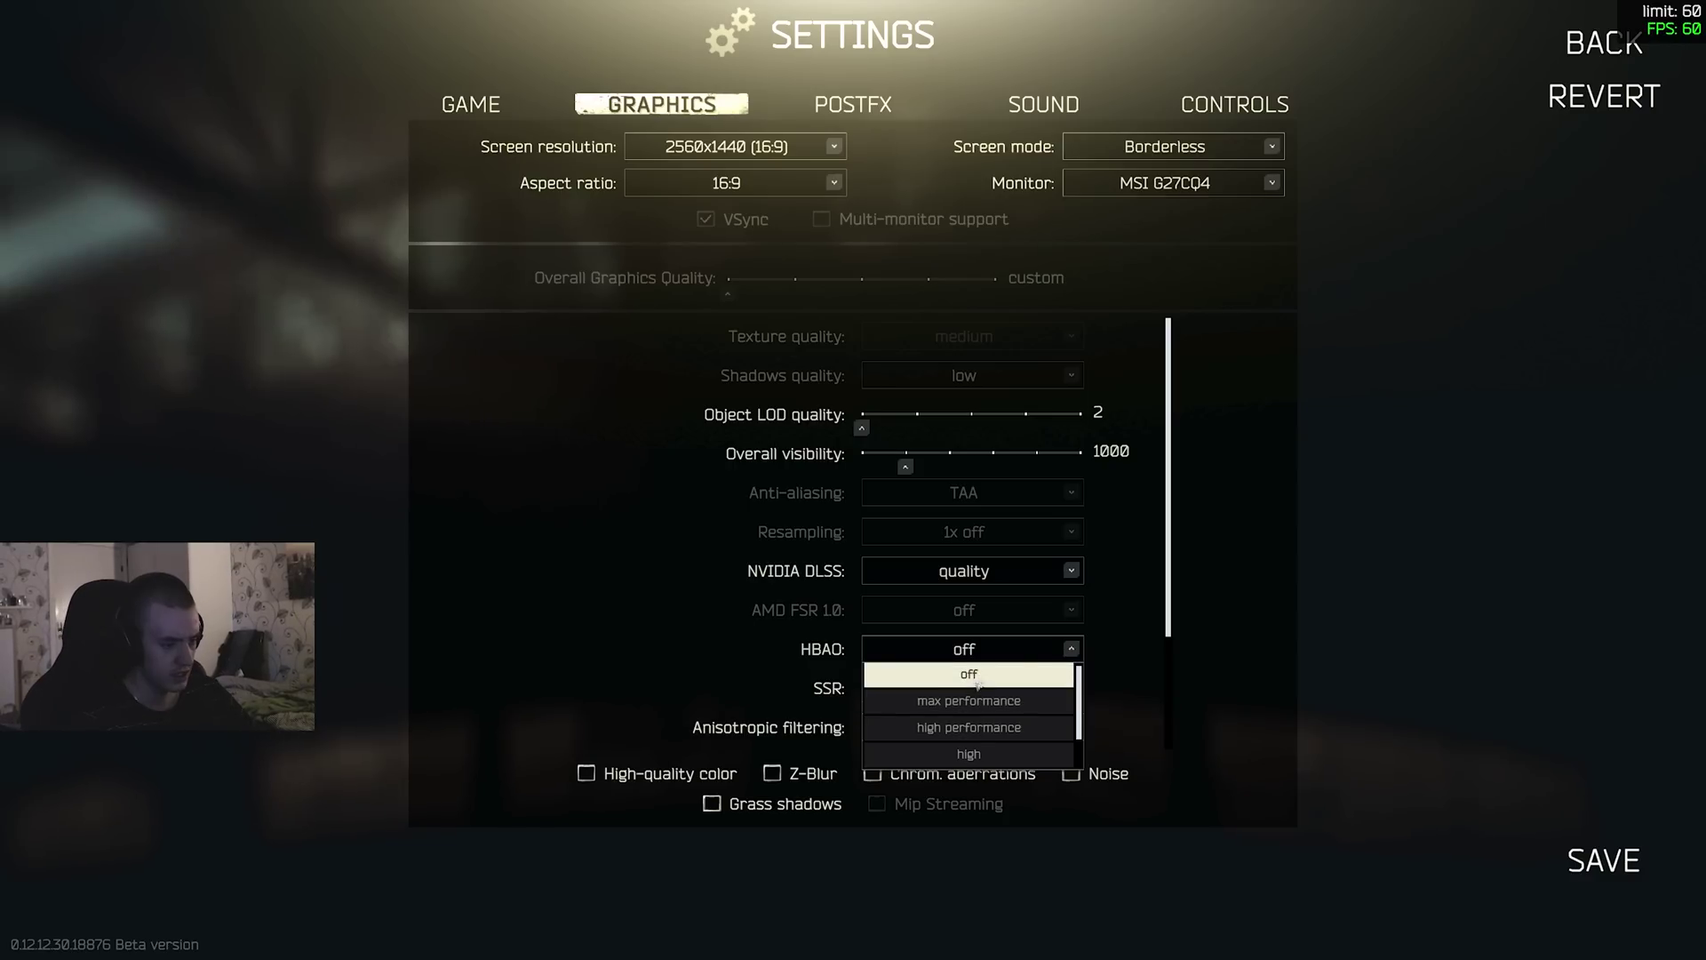
left_click(978, 675)
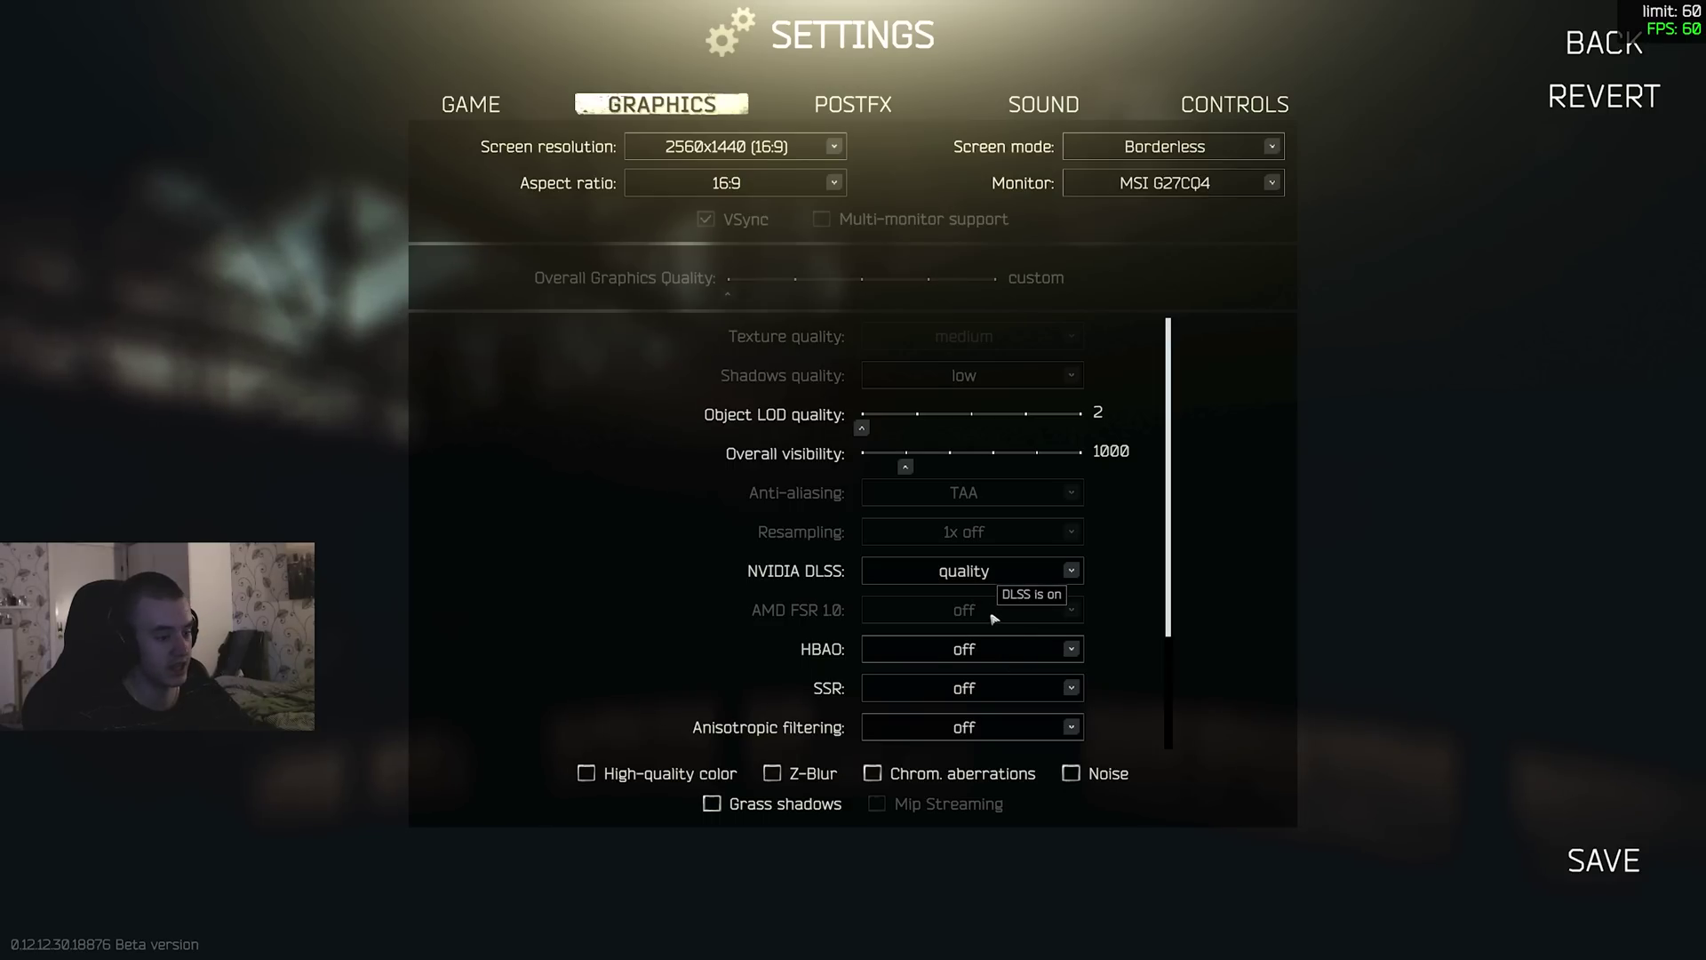
left_click(964, 688)
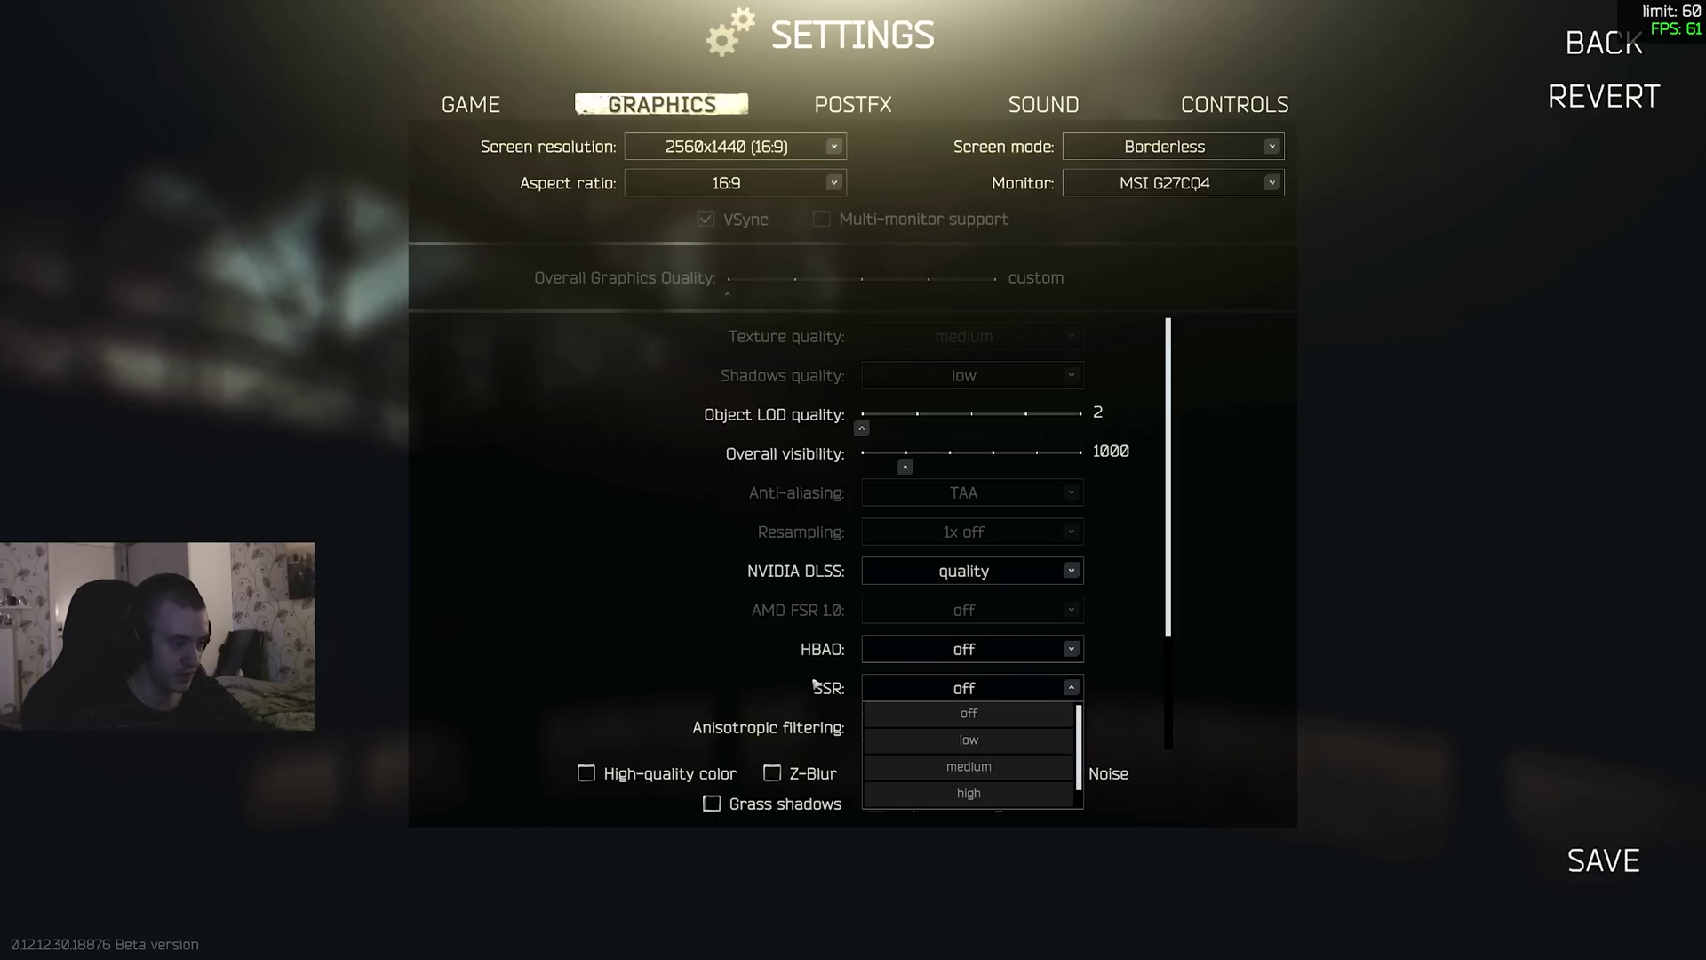
left_click(938, 700)
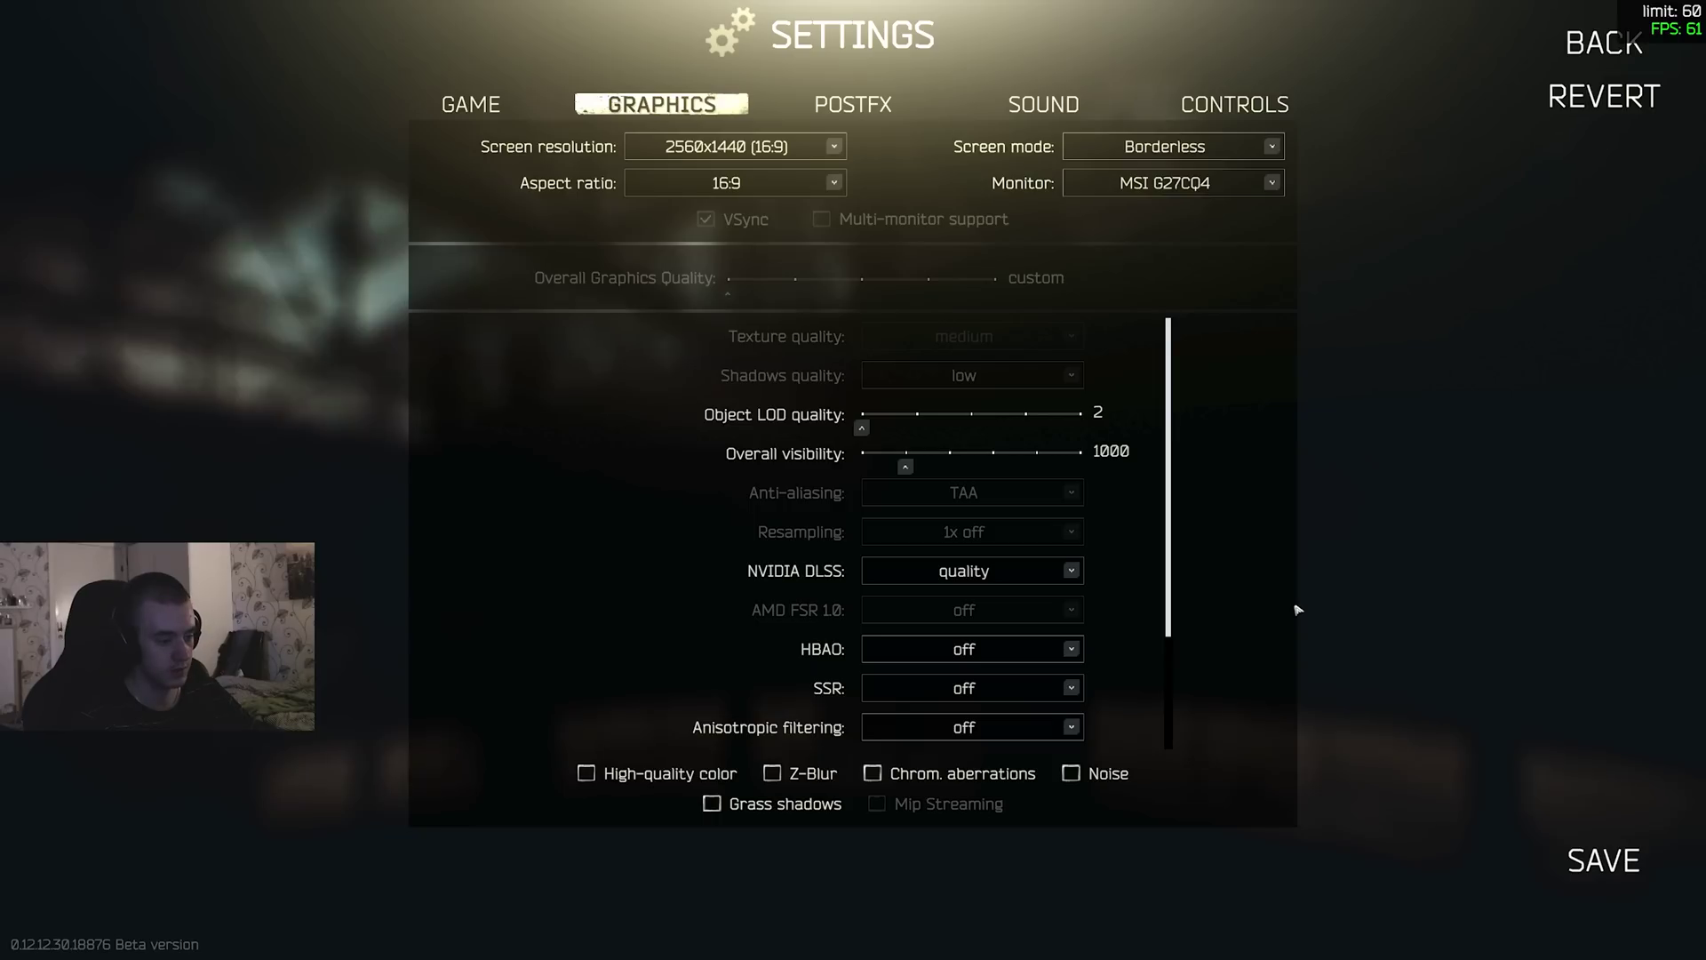
left_click(969, 688)
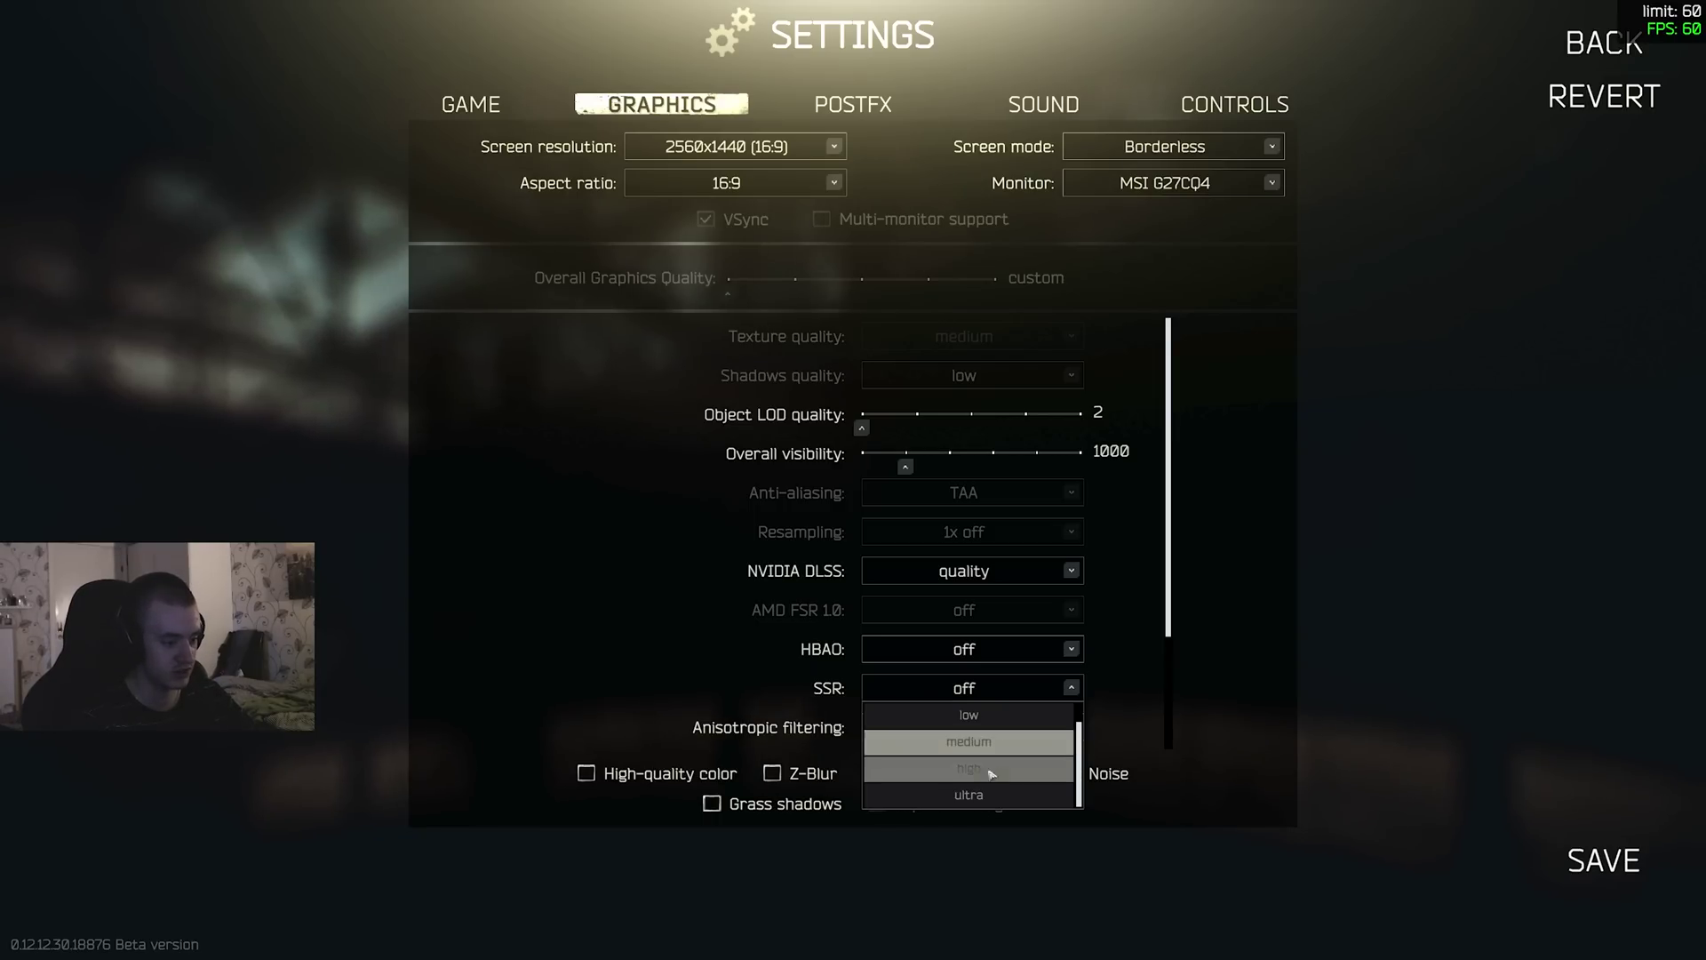
left_click(960, 688)
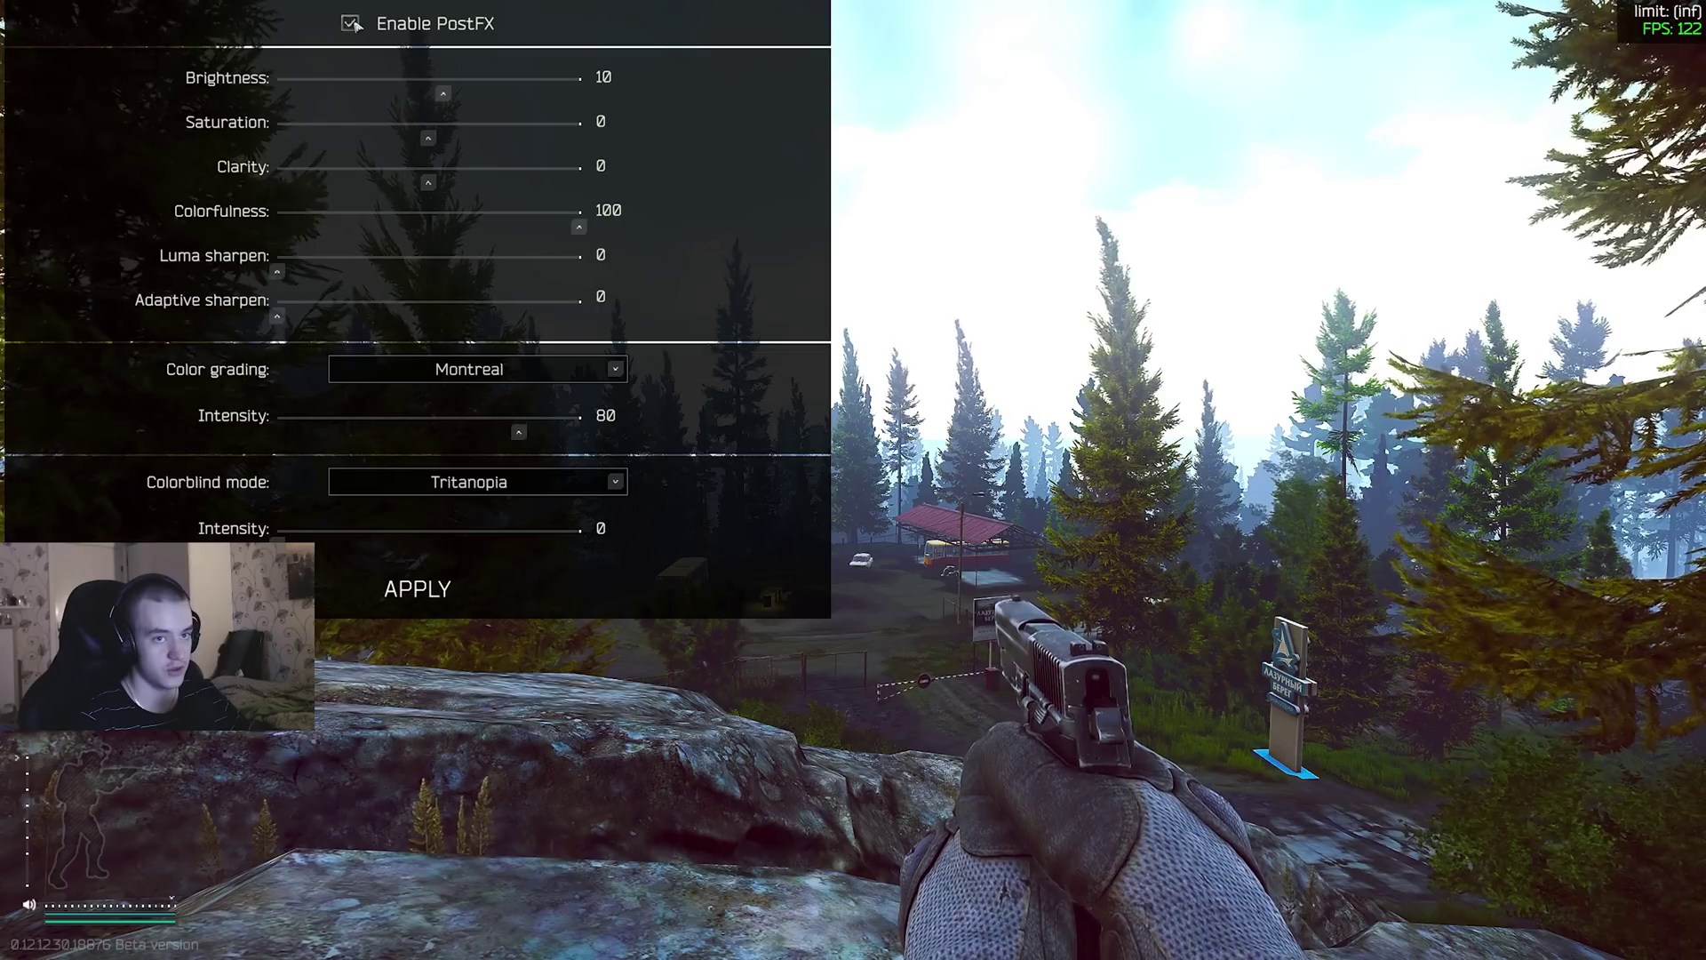
Step: Disable PostFX and enable it again to compare the in-game image with and without it
left_click(352, 24)
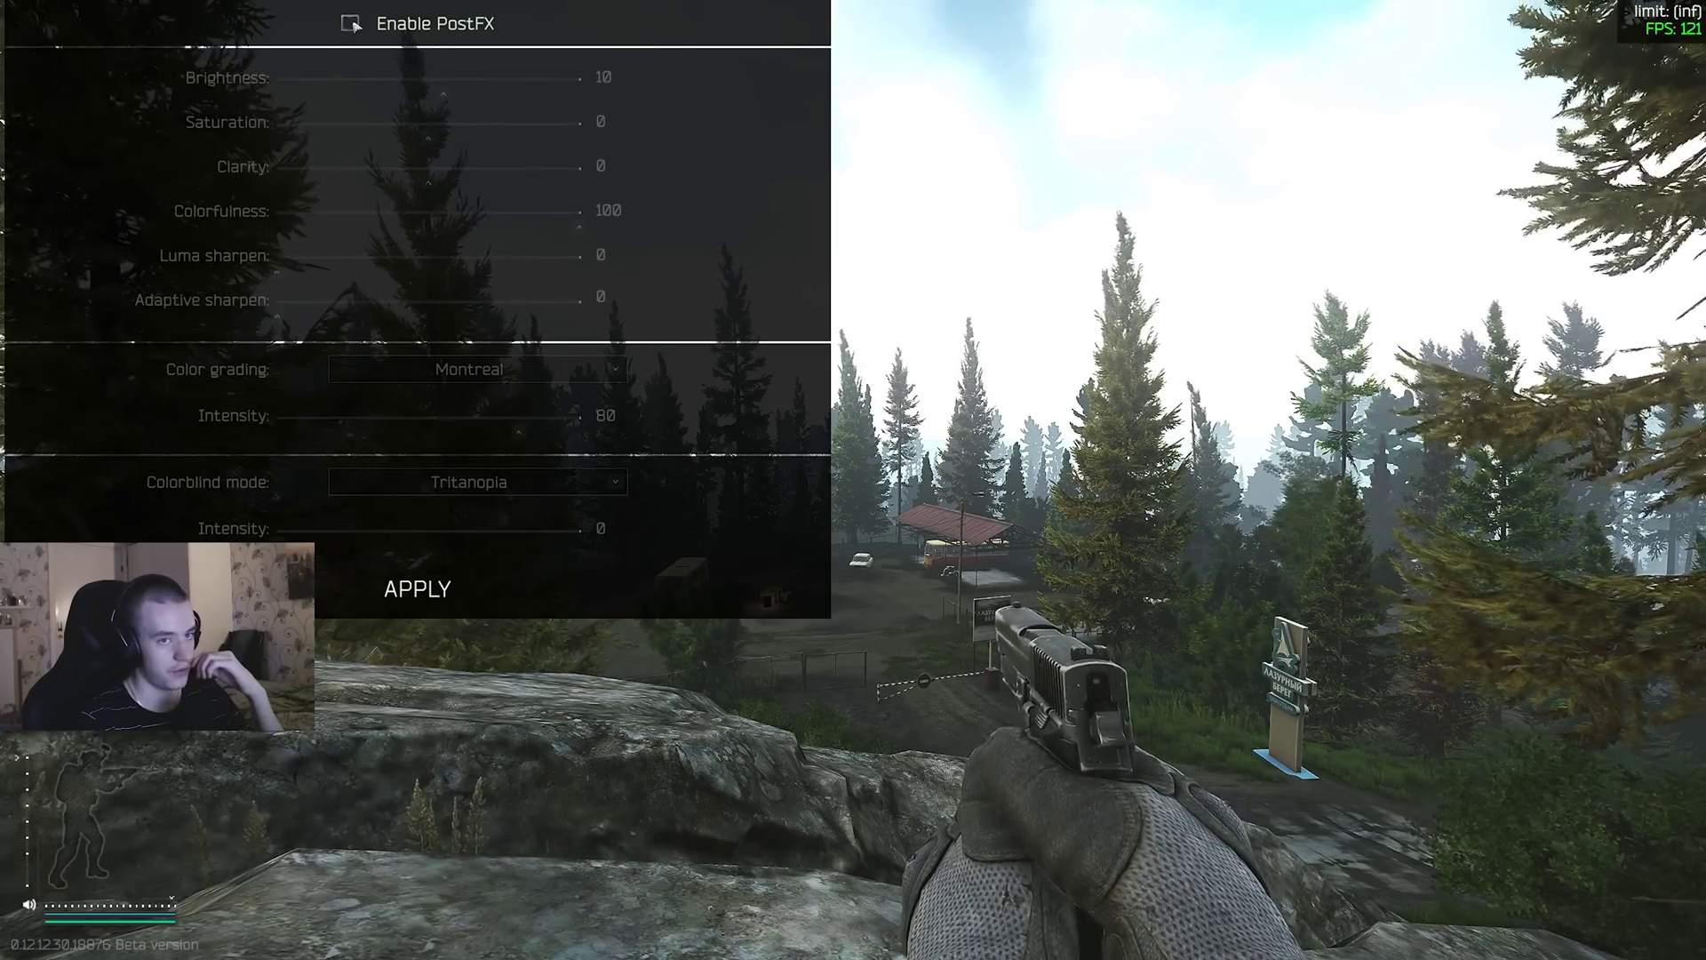
left_click(351, 24)
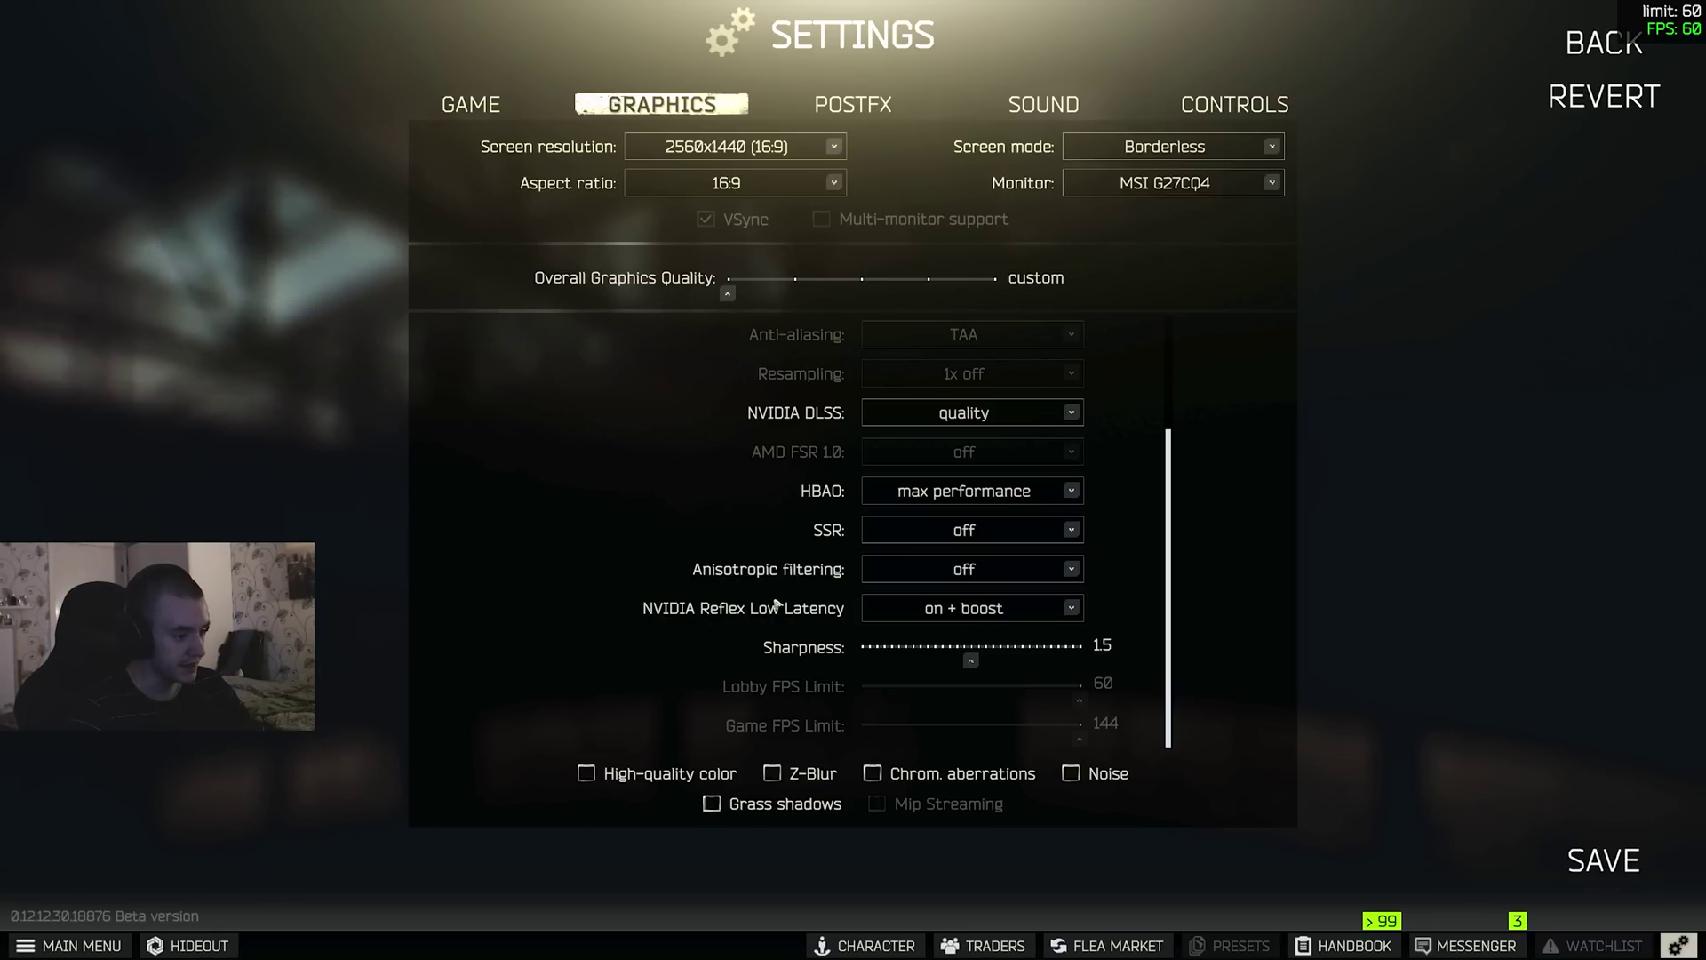
Step: Set NVIDIA Reflex Low Latency to on + boost and keep the sharpness at 1.5
left_click(977, 609)
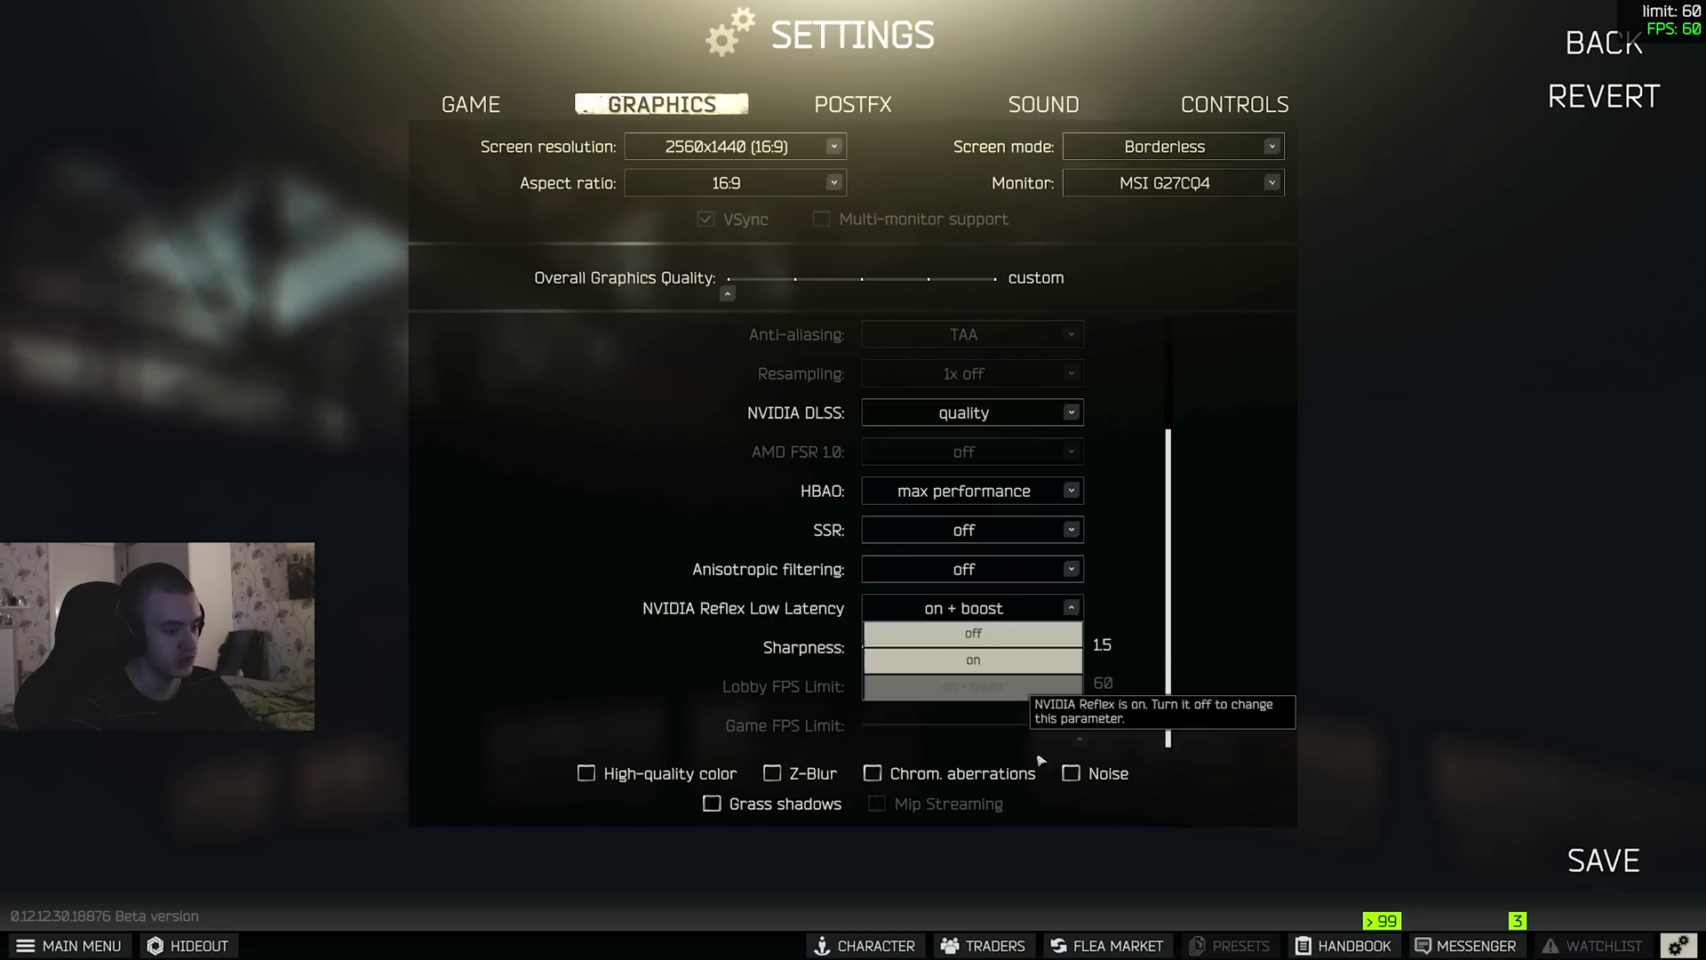
left_click(970, 686)
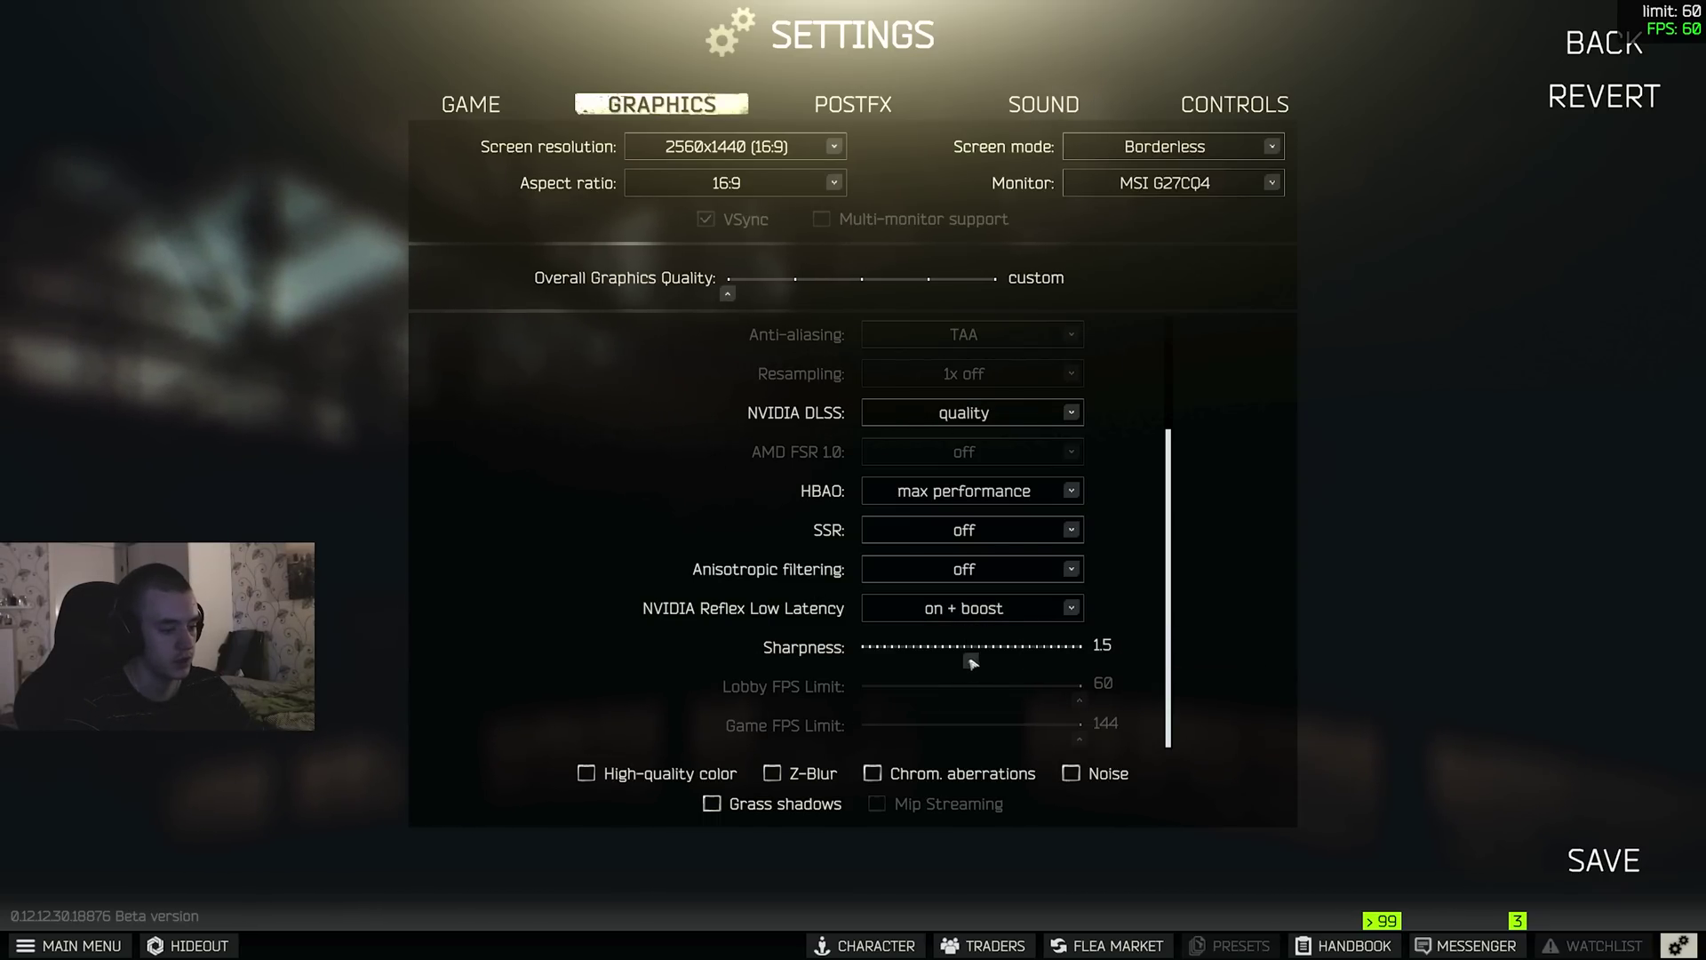
mouse_move(971, 661)
left_mouse_down()
mouse_move(1008, 666)
mouse_move(971, 659)
left_mouse_up()
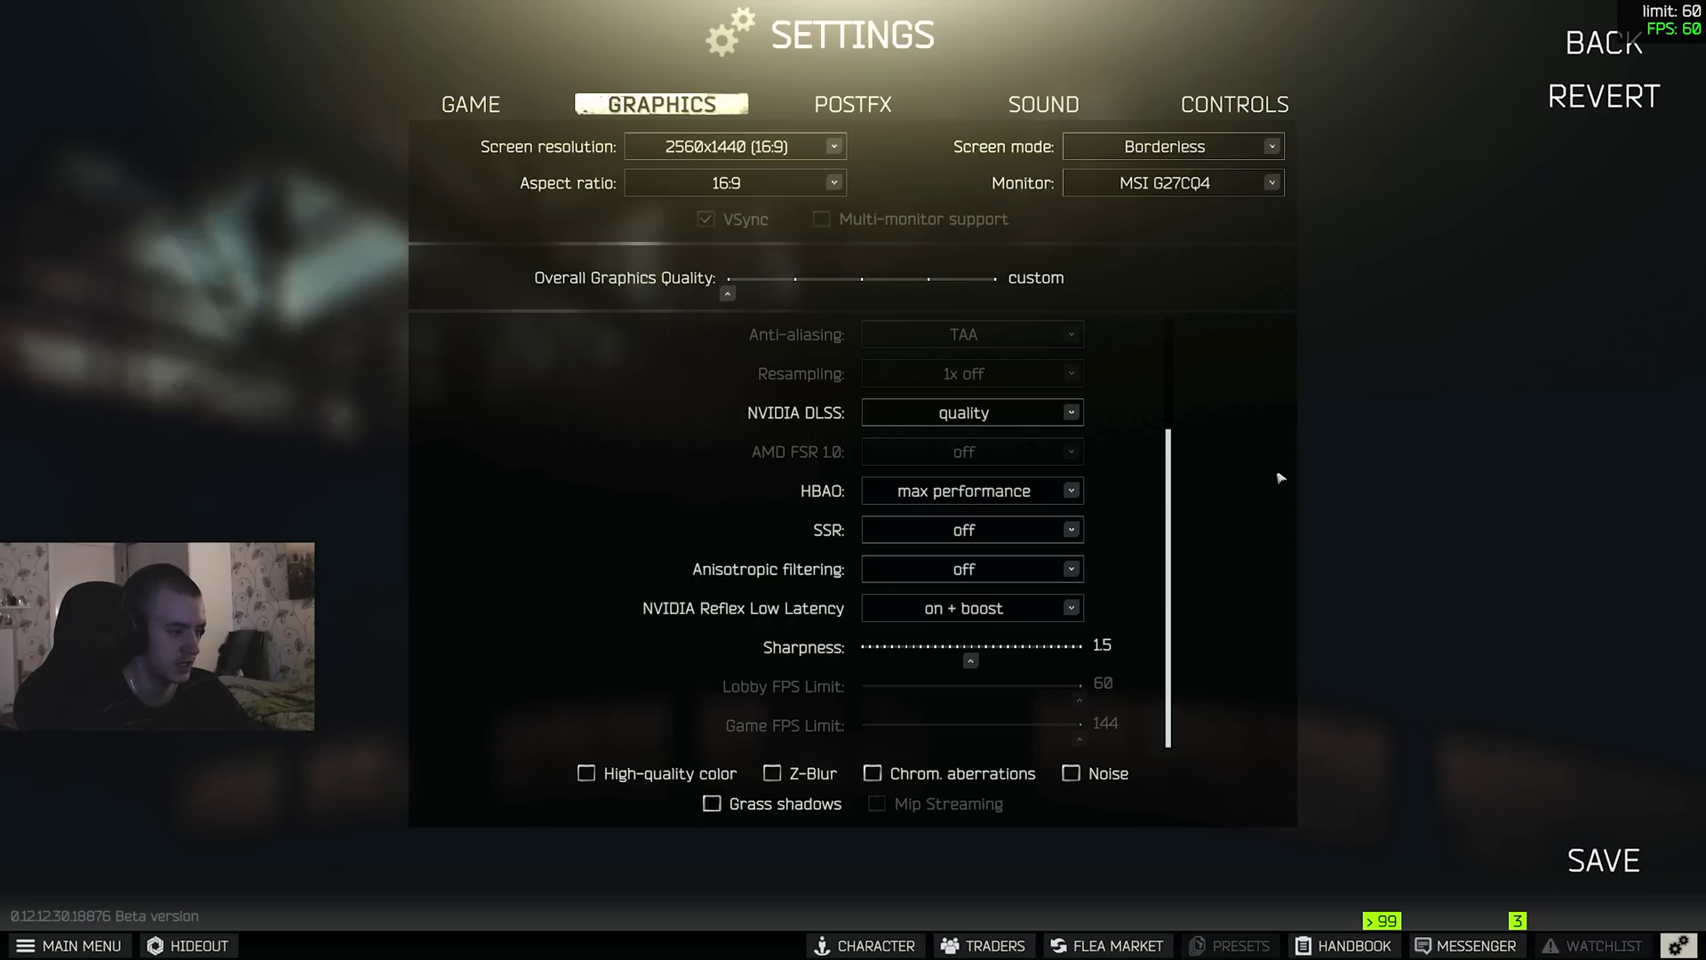
scroll(1172, 462, "up", 3)
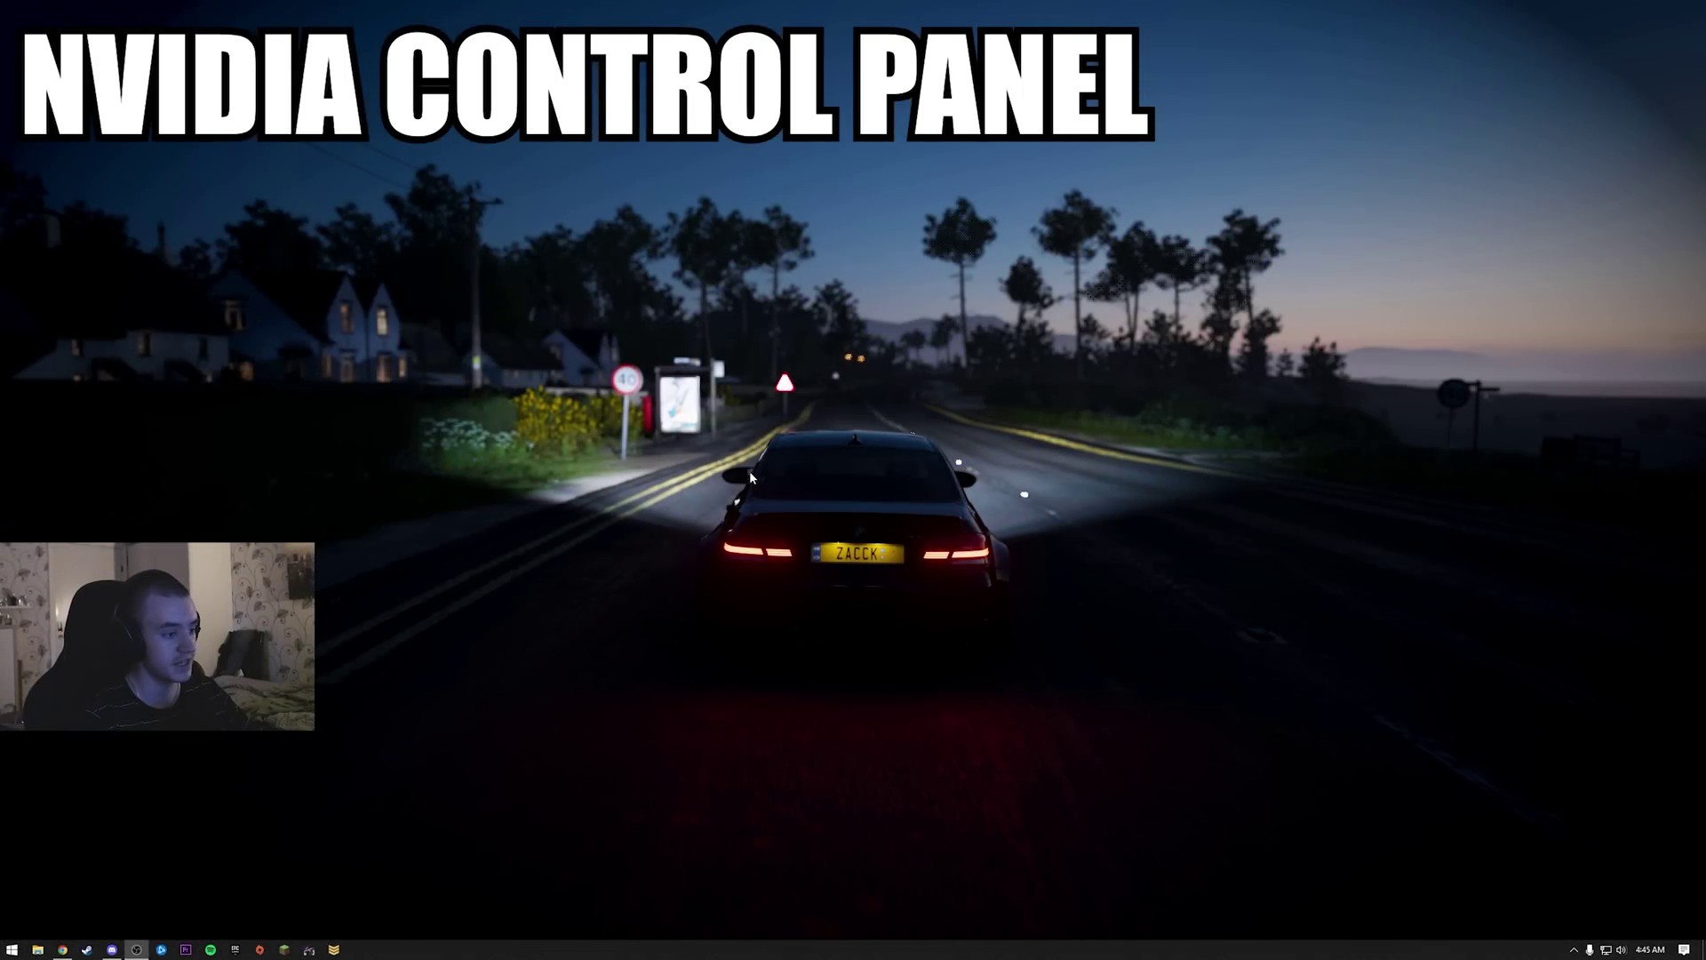
Step: Switch to the desktop and open NVIDIA Control Panel
right_click(771, 472)
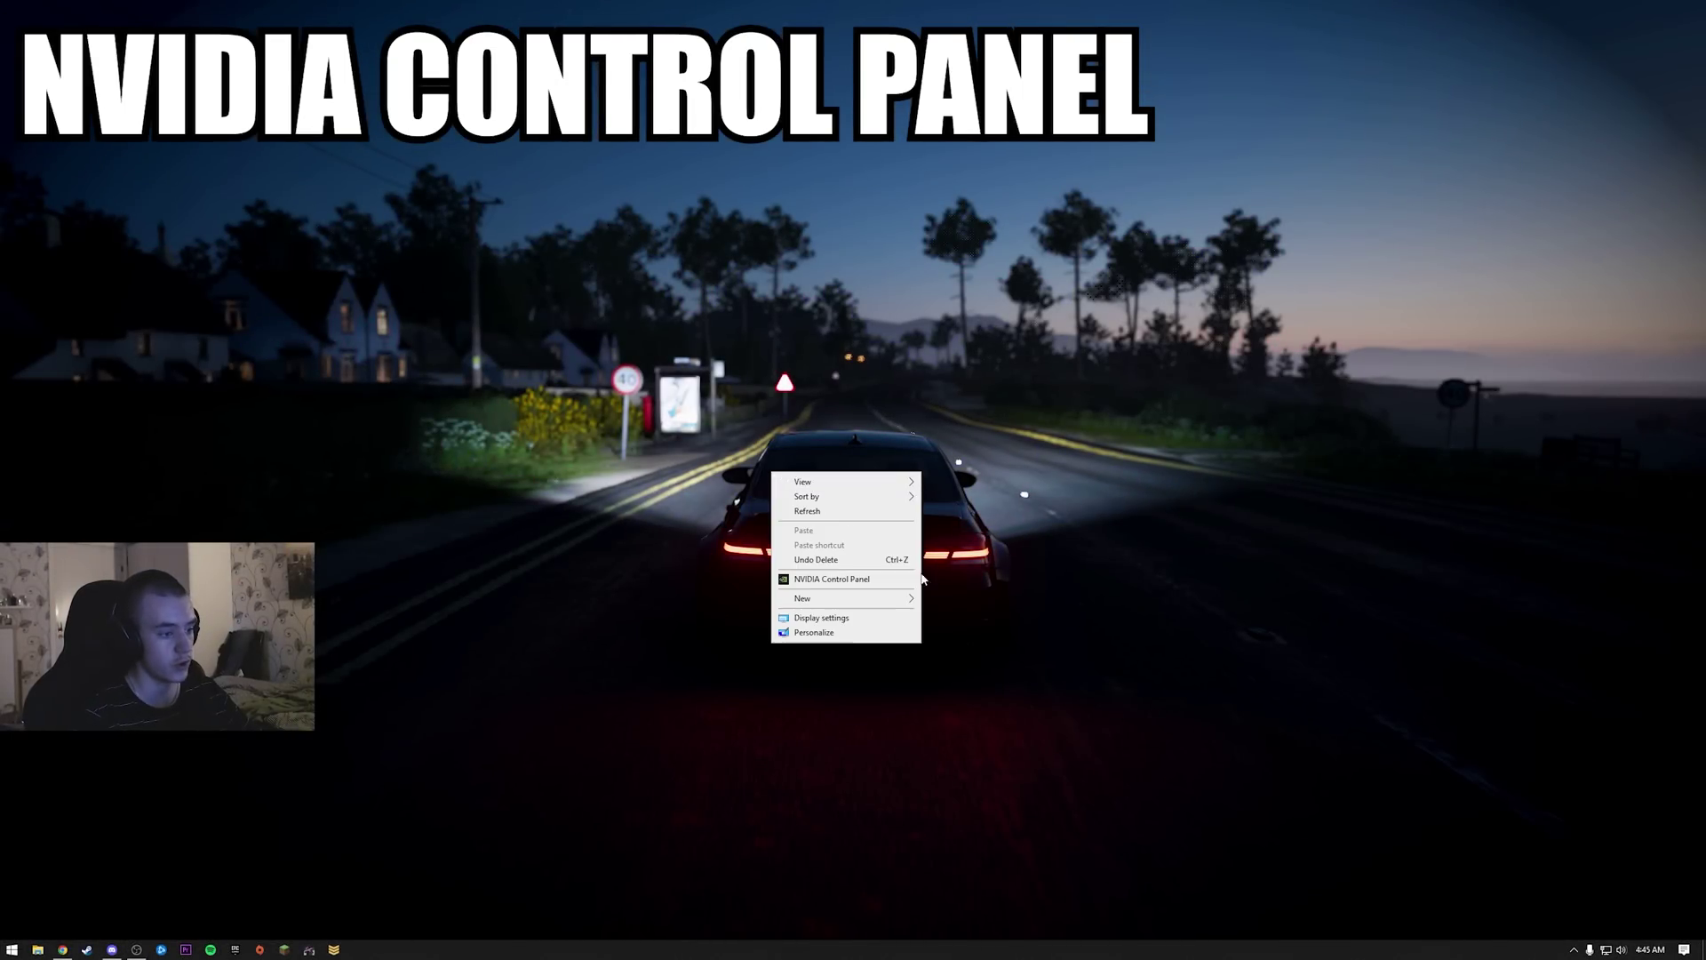
left_click(823, 580)
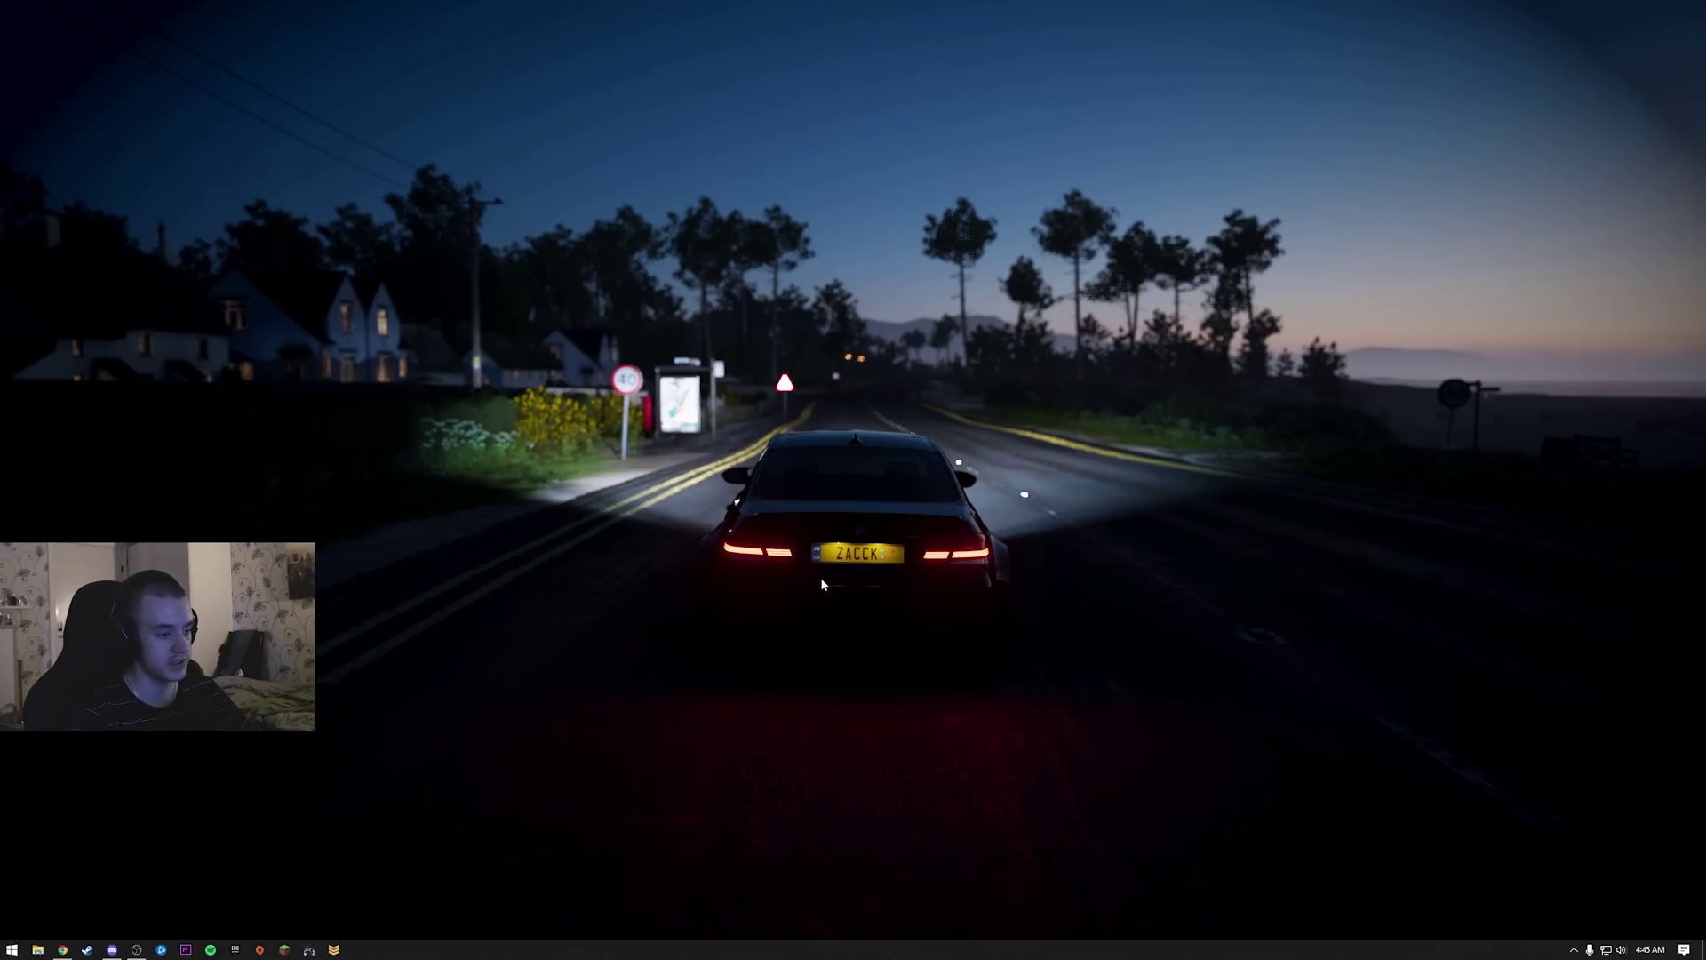
right_click(729, 133)
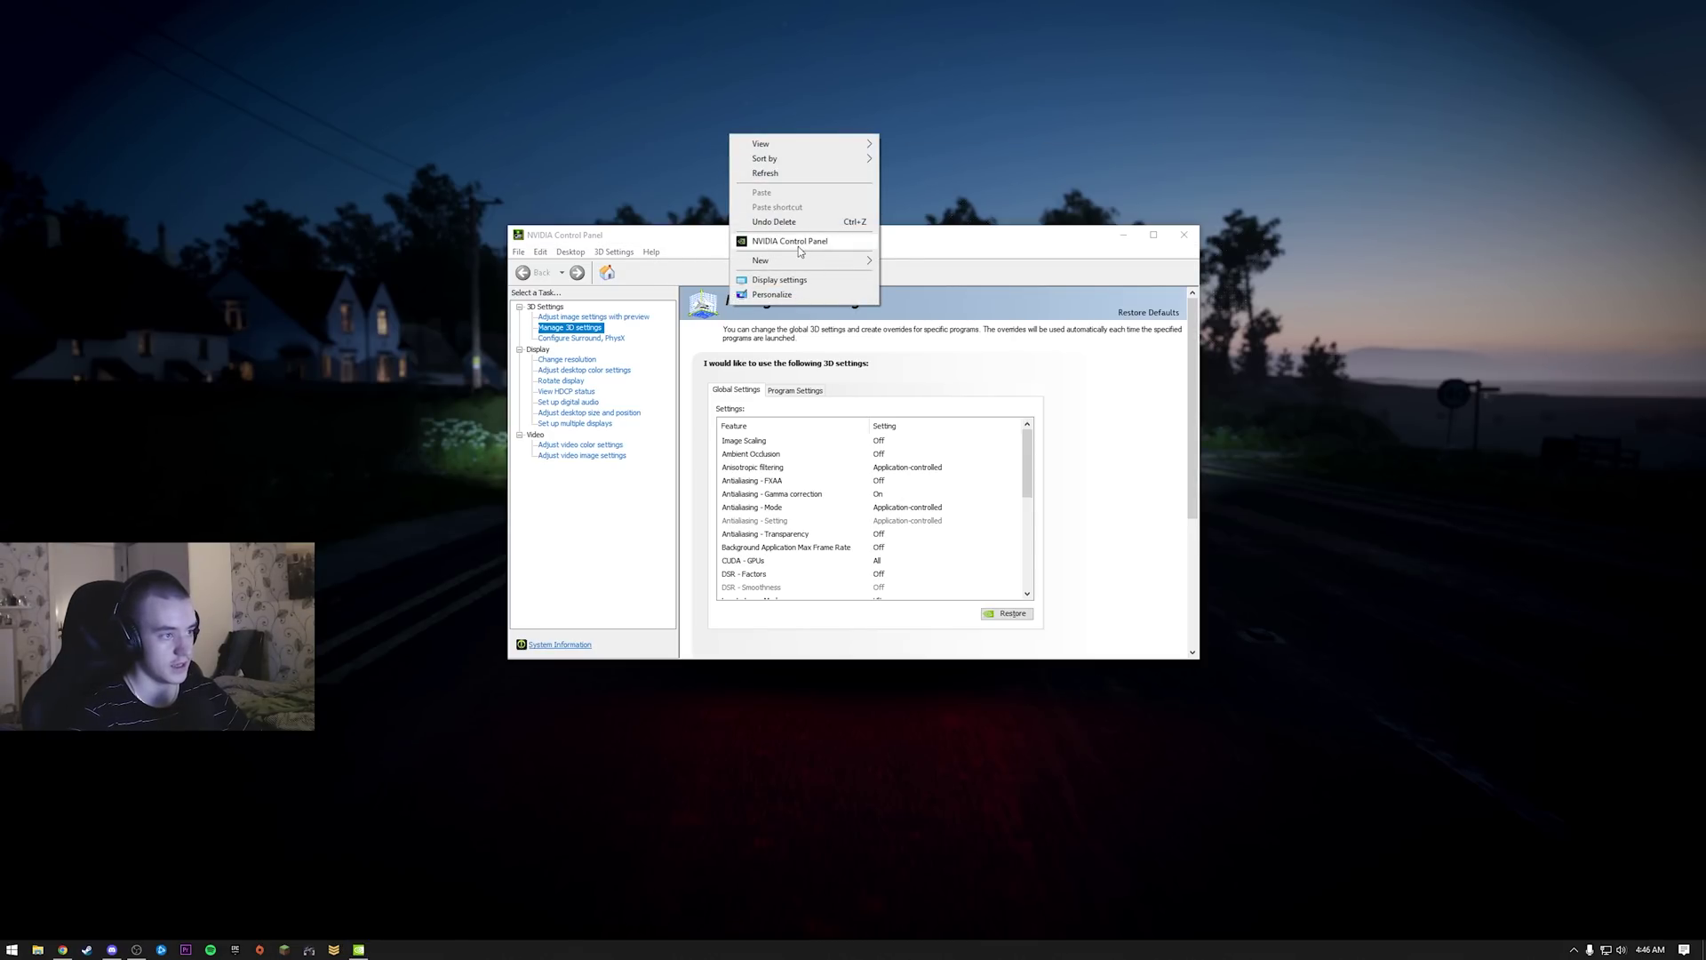
Step: Check the image settings preview page and set the PhysX processor to NVIDIA GeForce RTX 2070 SUPER
left_click(586, 317)
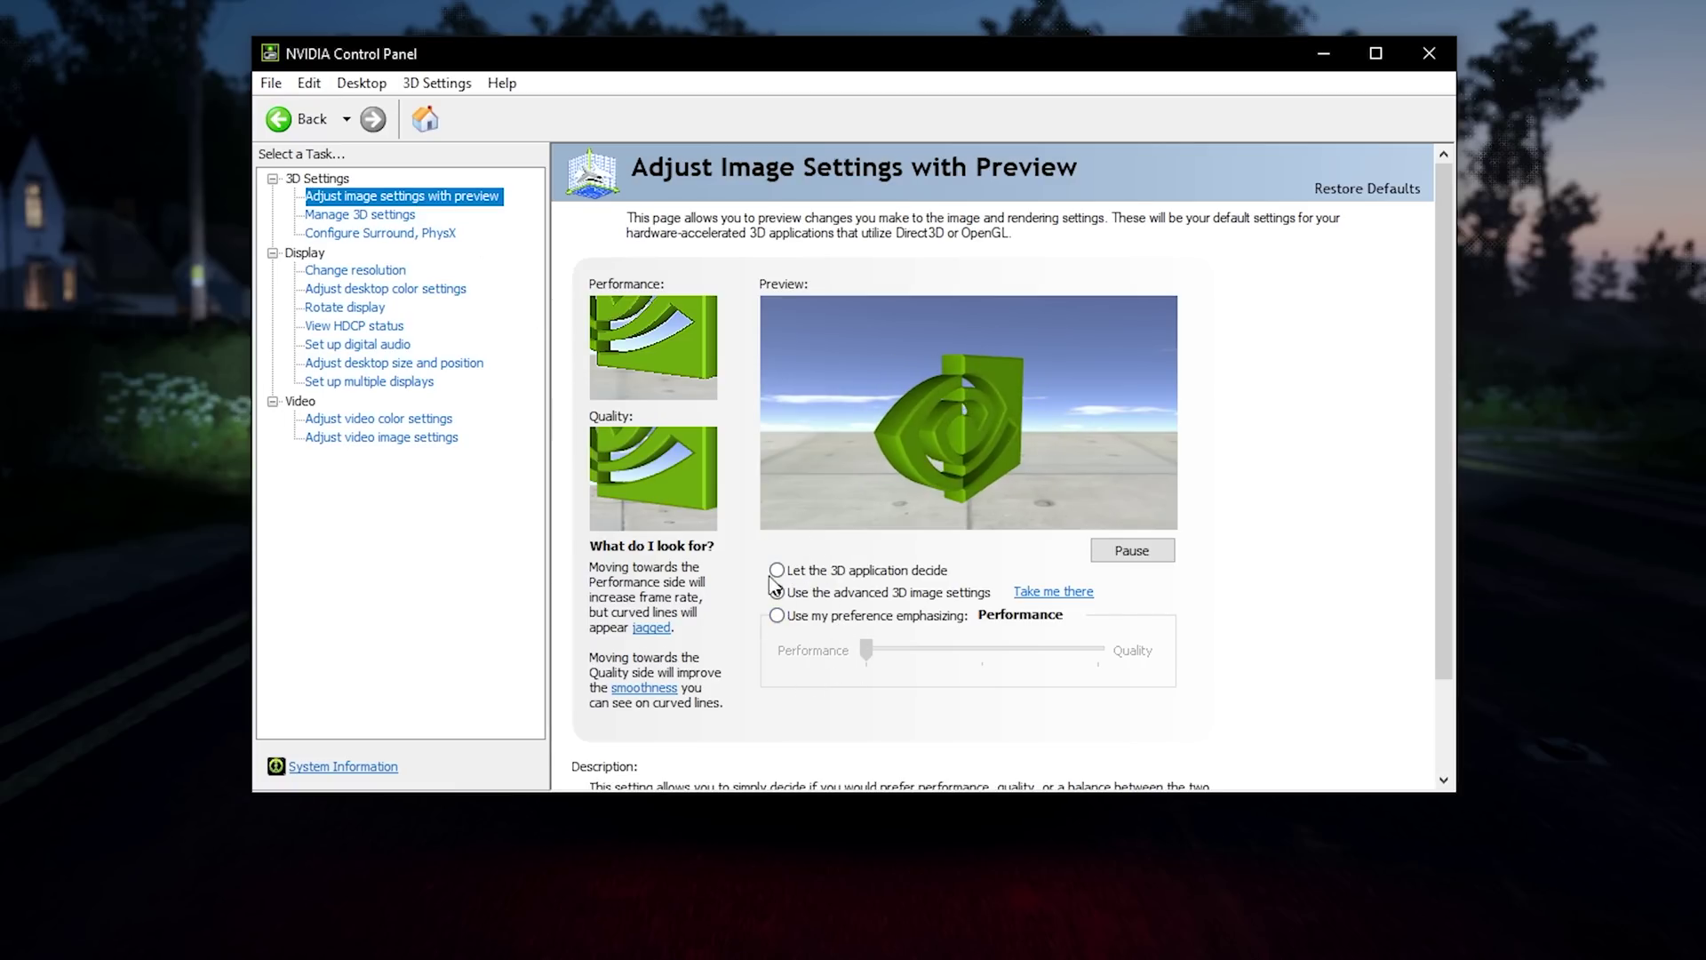
left_click(382, 233)
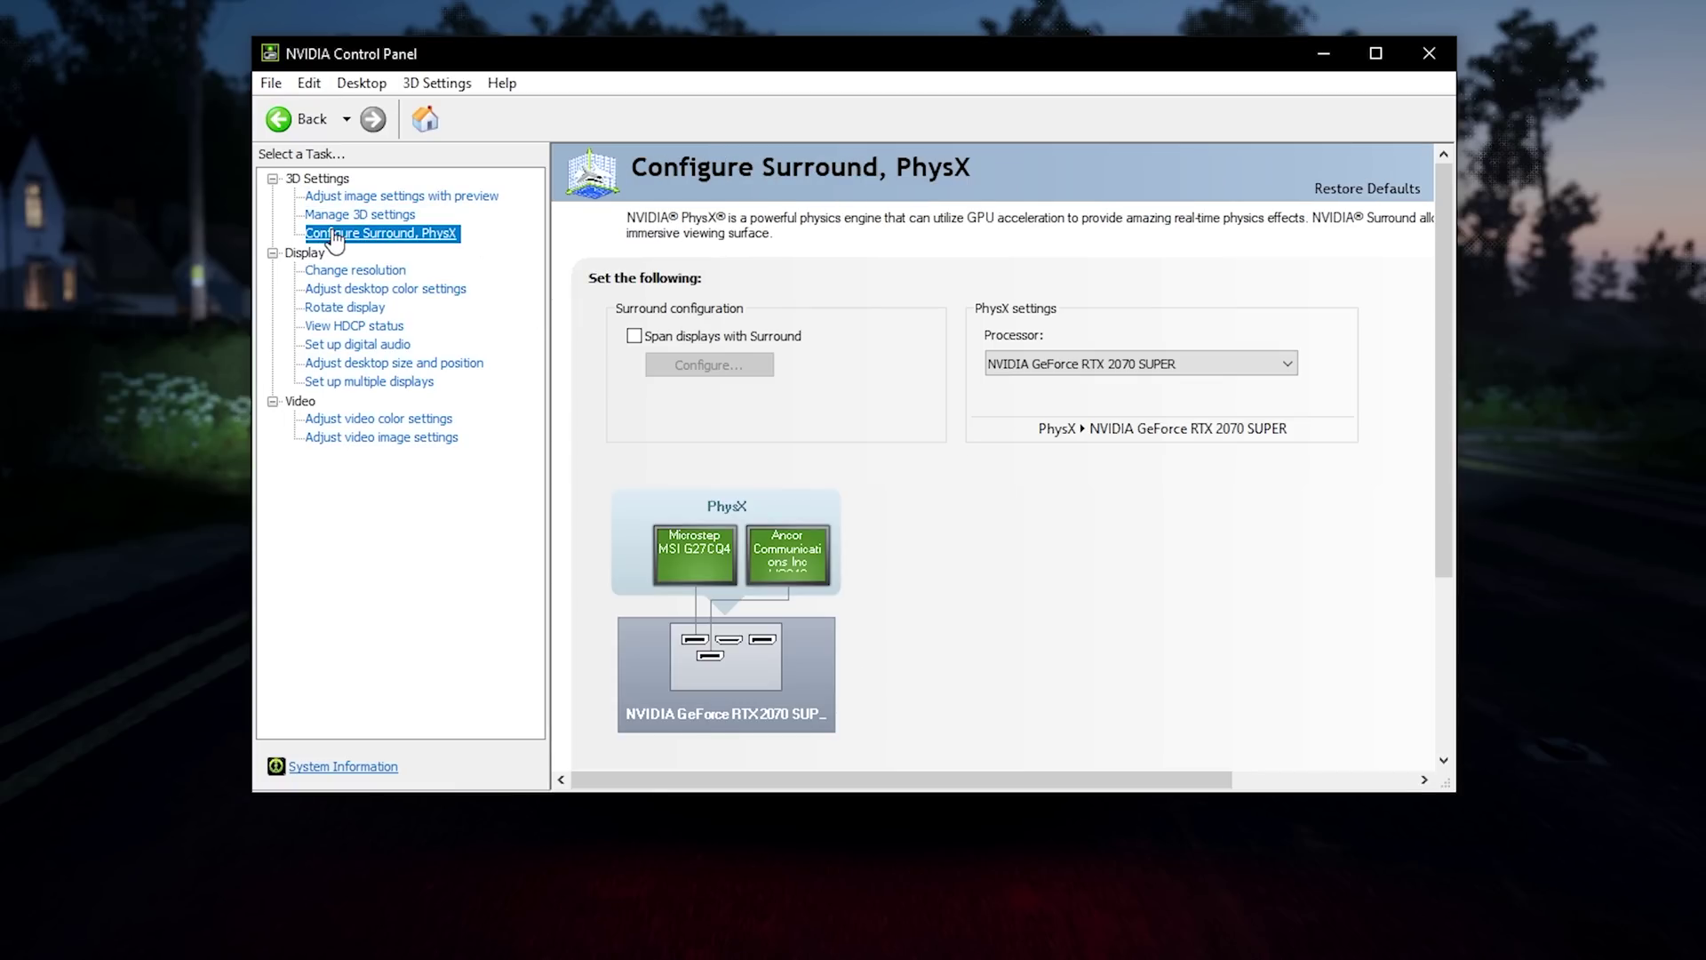
left_click(1080, 360)
left_click(1102, 405)
Step: Review the full list of global 3D settings, from image scaling to the virtual reality options
left_click(311, 214)
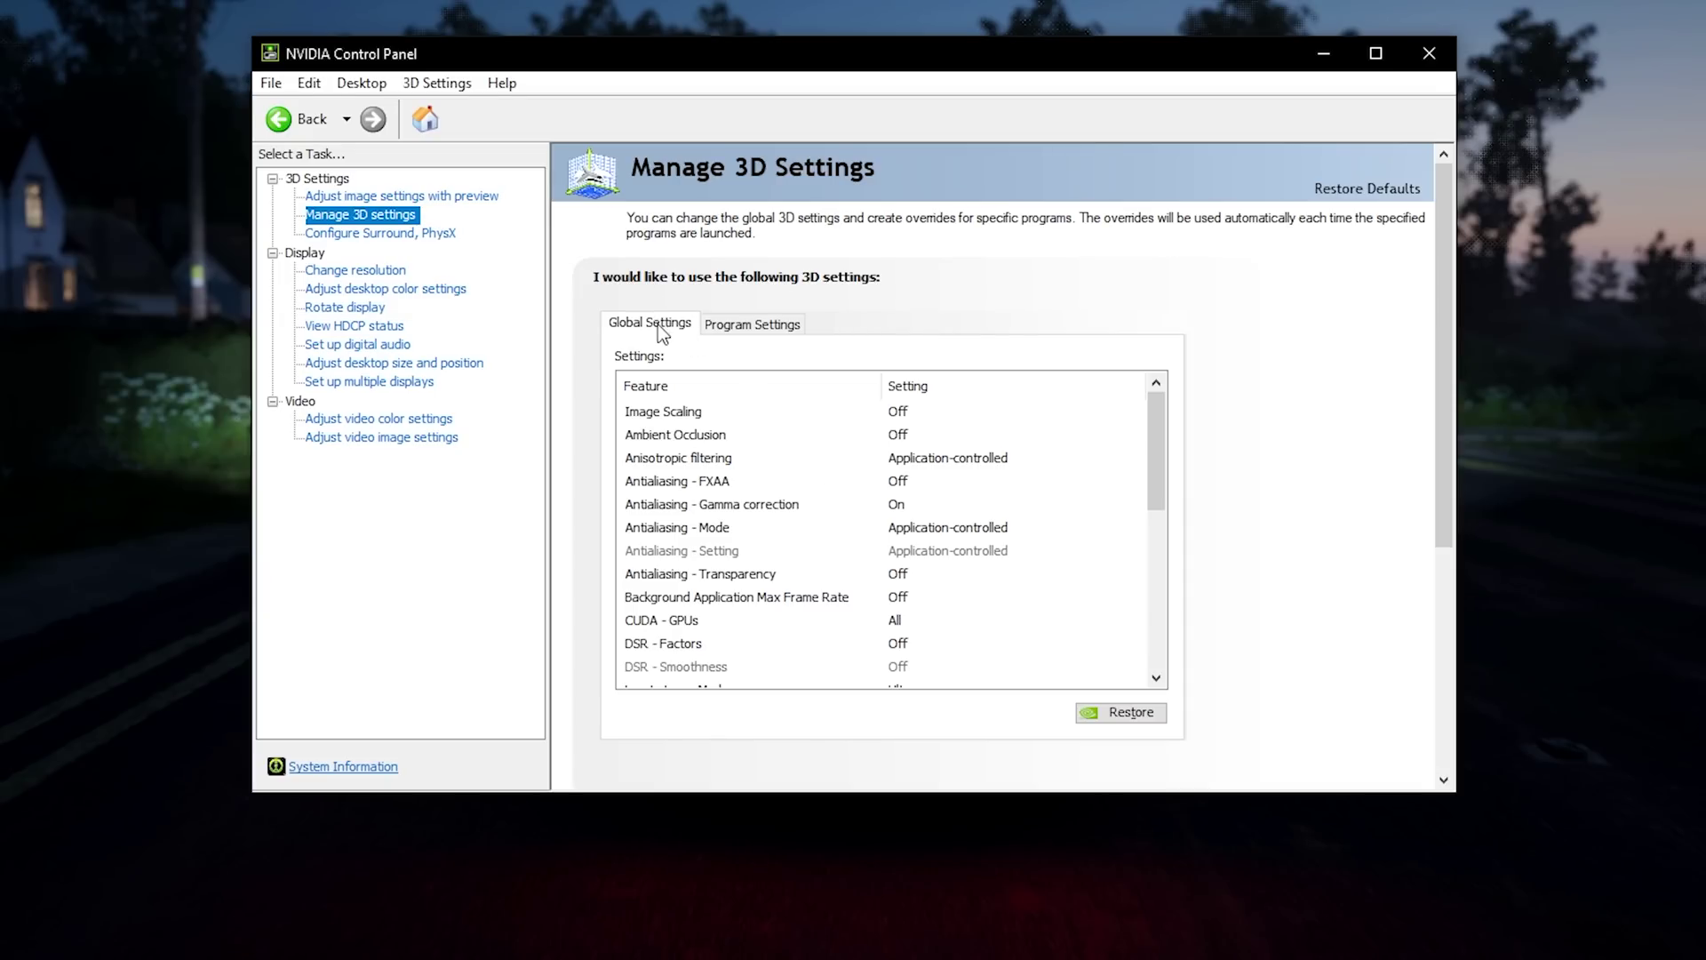
scroll(792, 446, "down", 4)
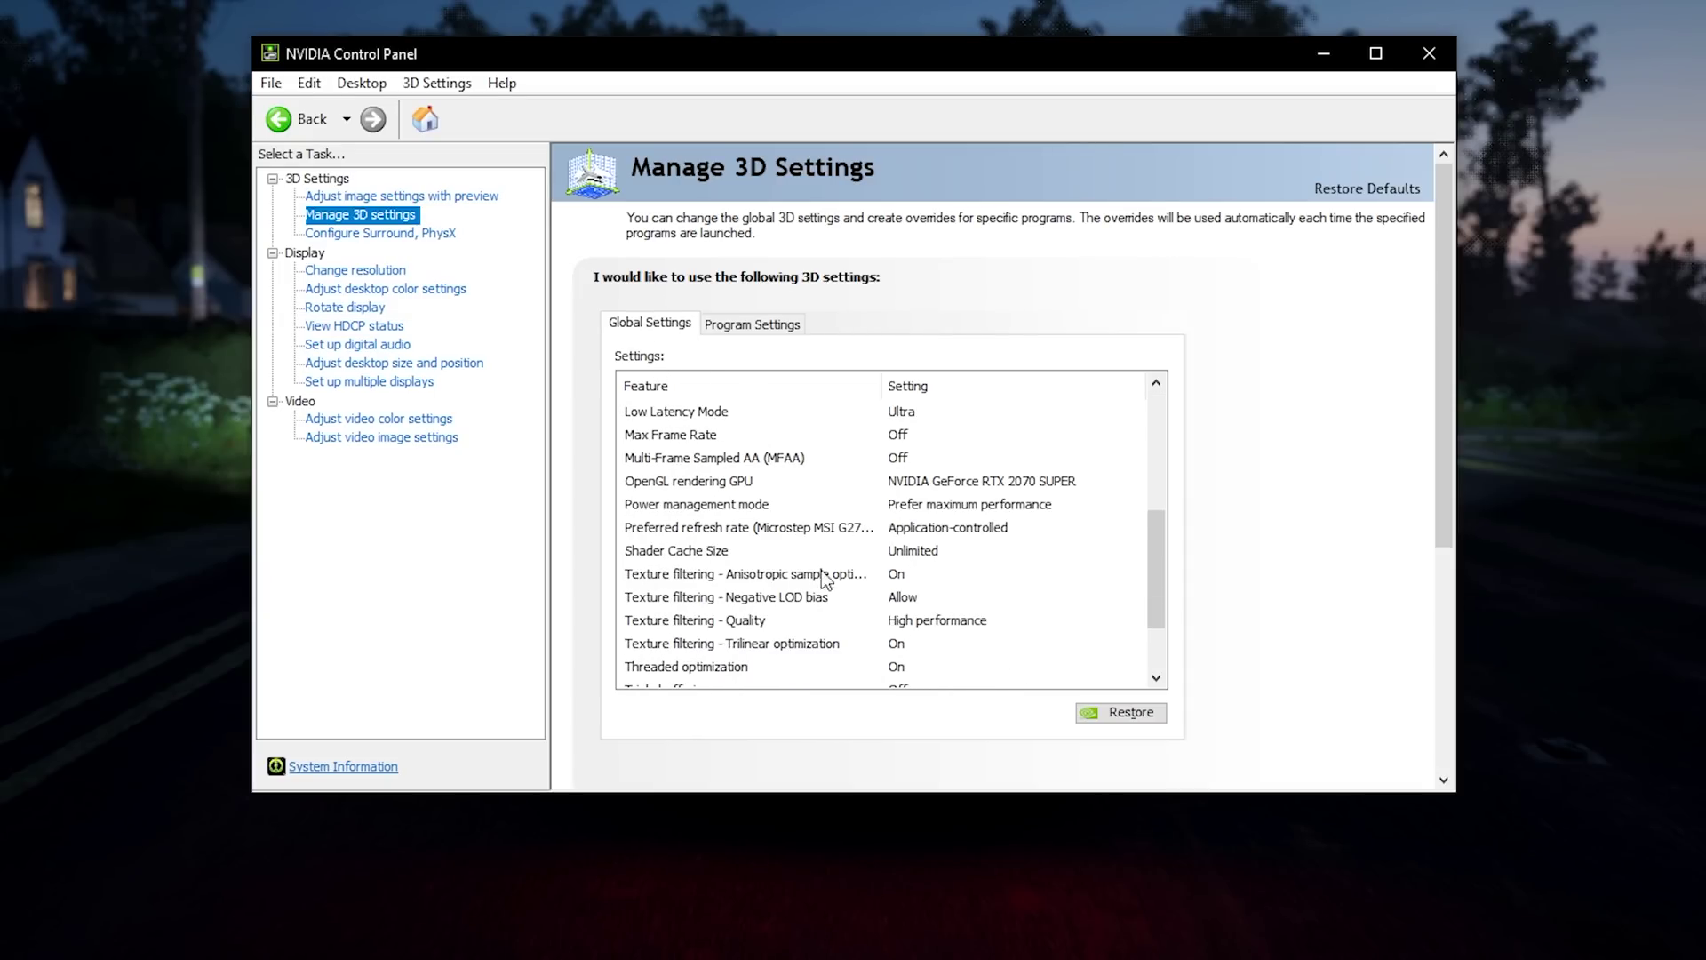
scroll(824, 579, "down", 2)
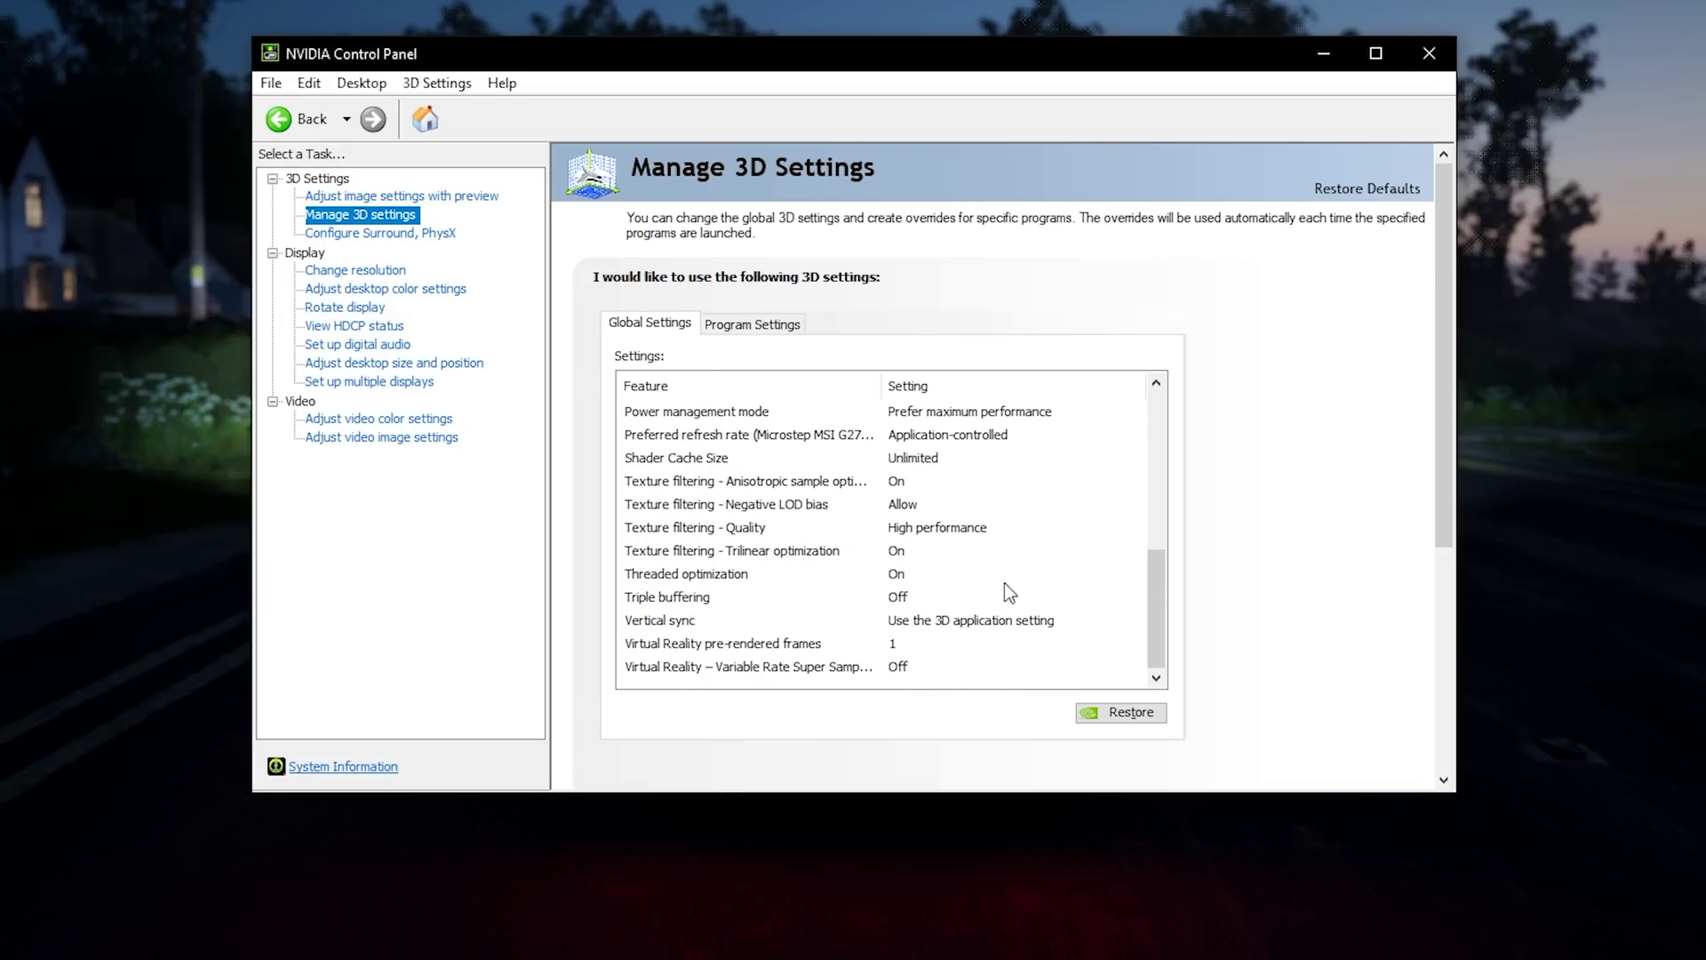
scroll(1059, 534, "up", 6)
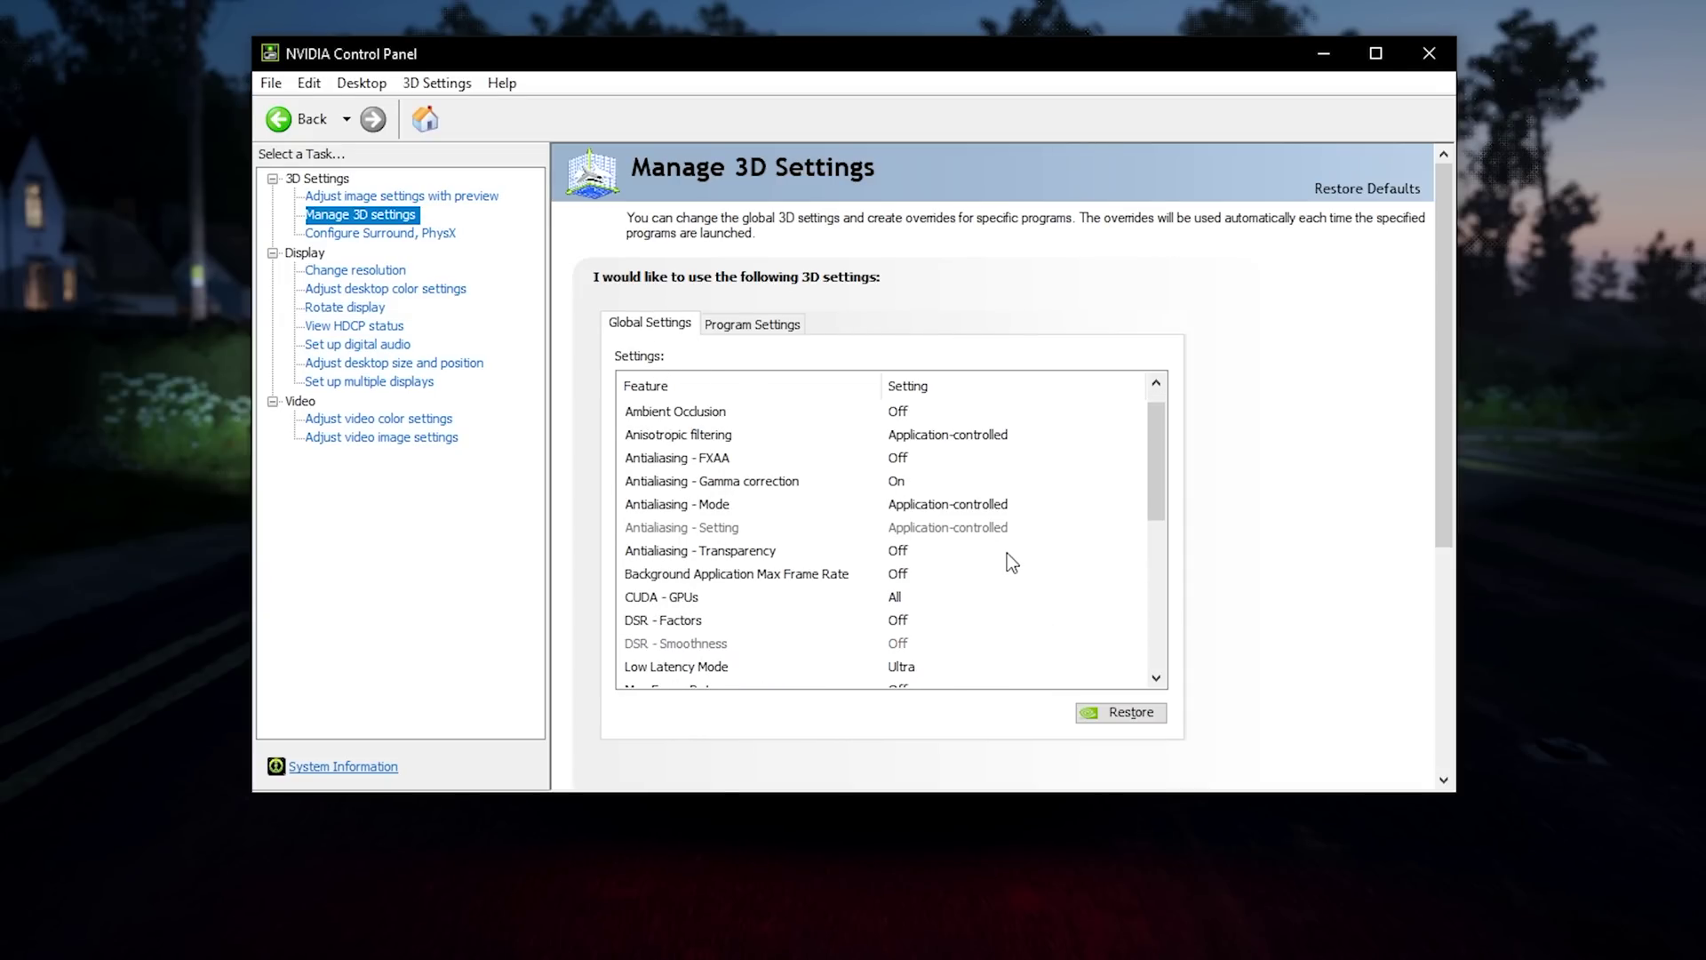
Step: Select Escape From Tarkov as the program to customize in the per-program 3D settings
left_click(738, 322)
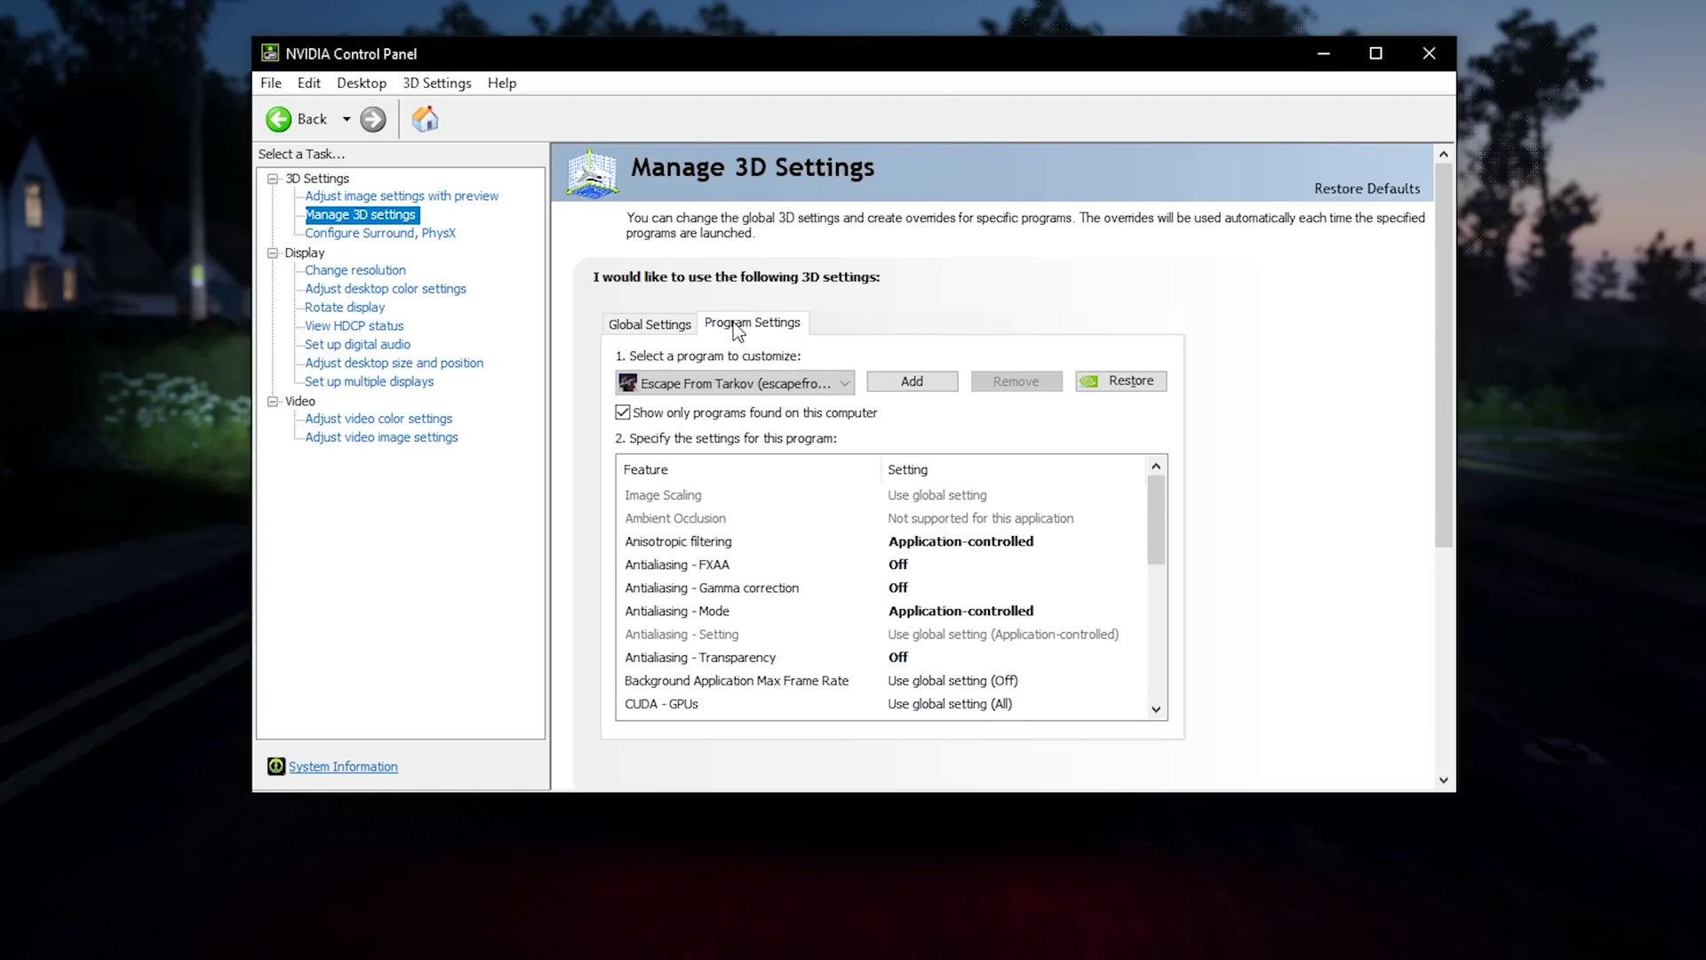
left_click(724, 383)
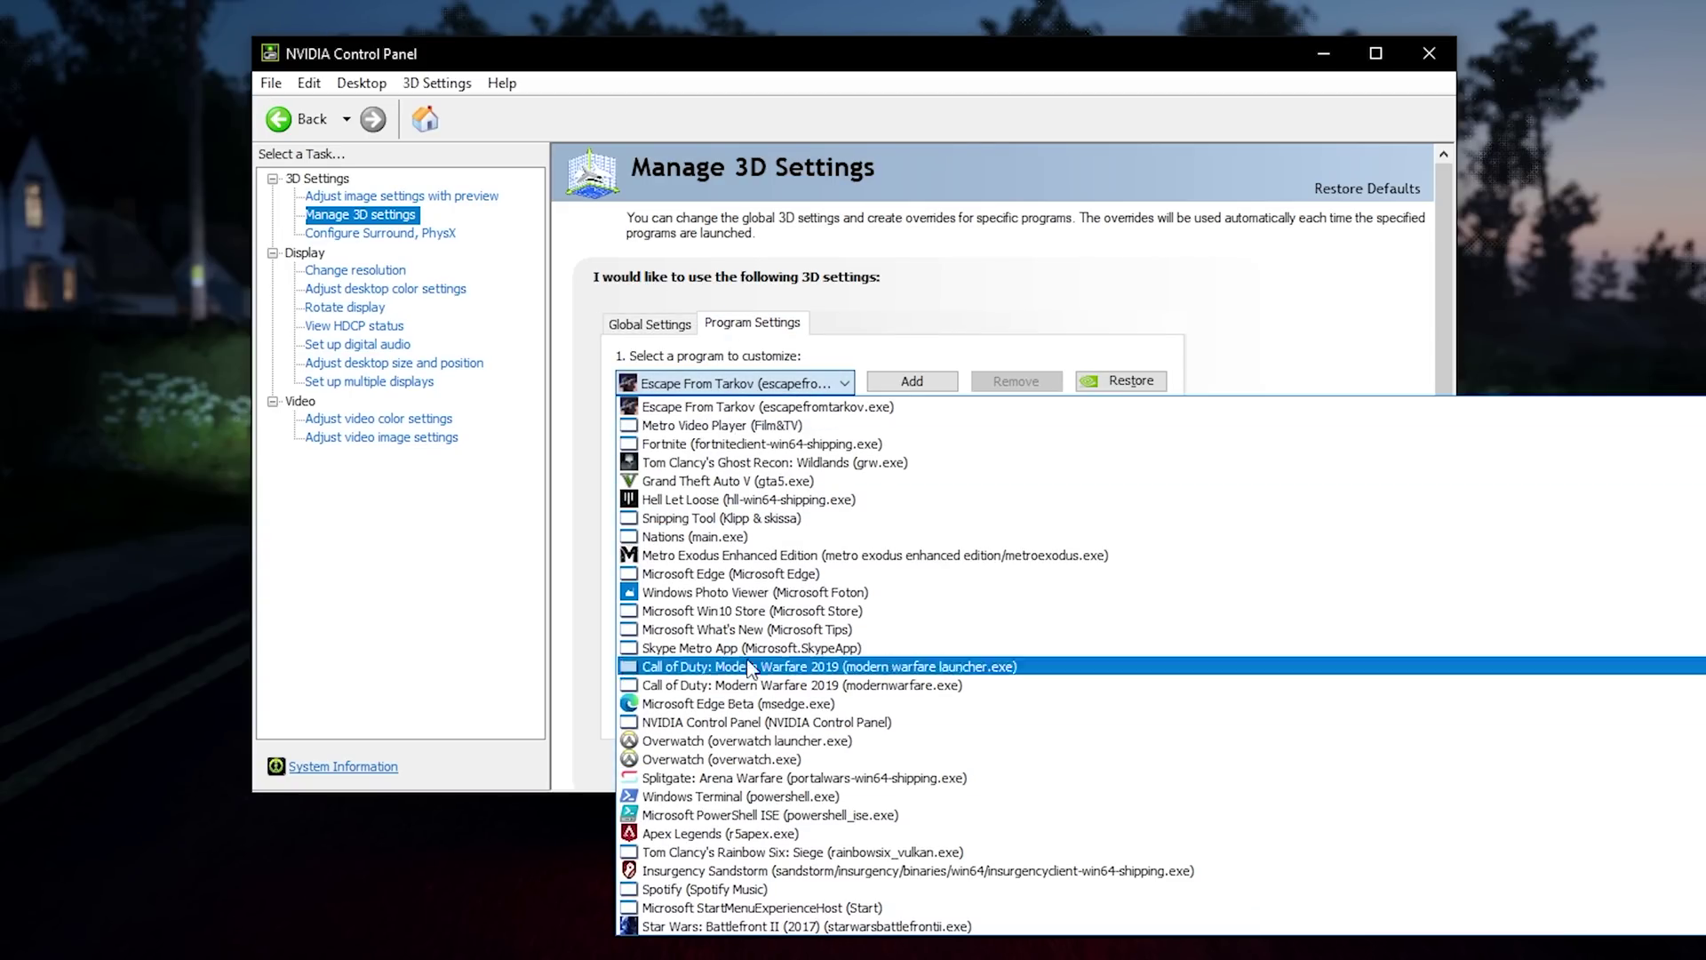
left_click(711, 406)
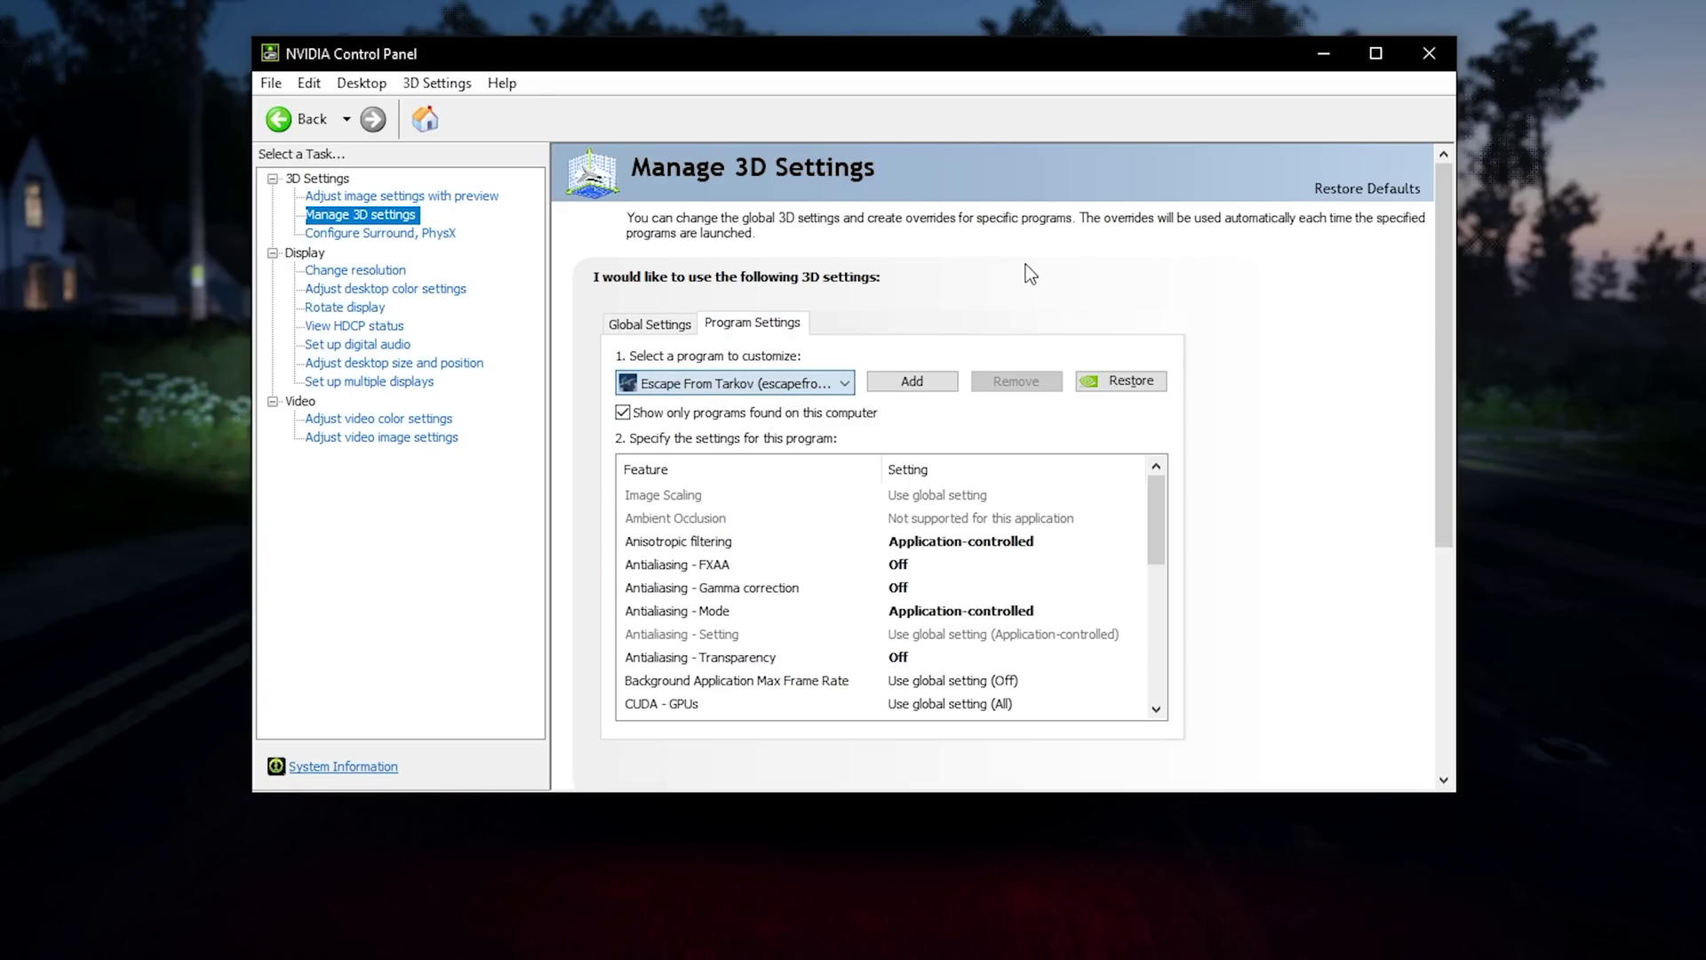
Step: Add EscapeFromTarkov.exe from the Escape From Tarkov C folder on the C: drive as a program to customize
left_click(912, 381)
scroll(680, 446, "down", 4)
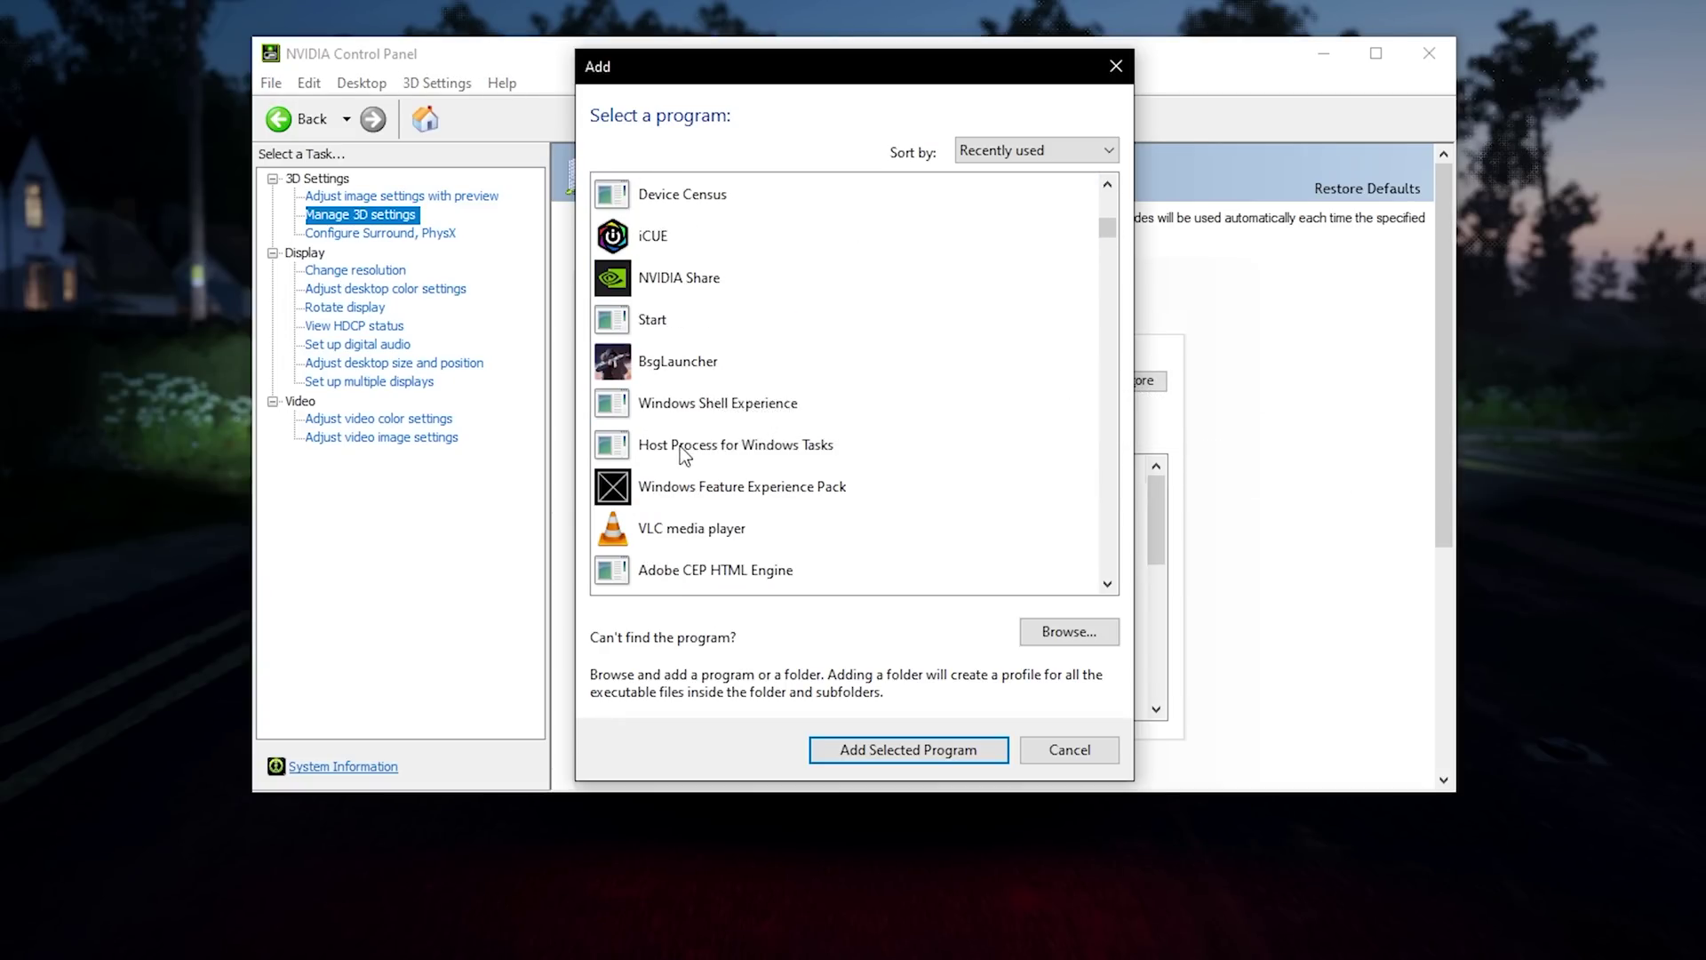
scroll(690, 418, "up", 3)
scroll(680, 375, "down", 2)
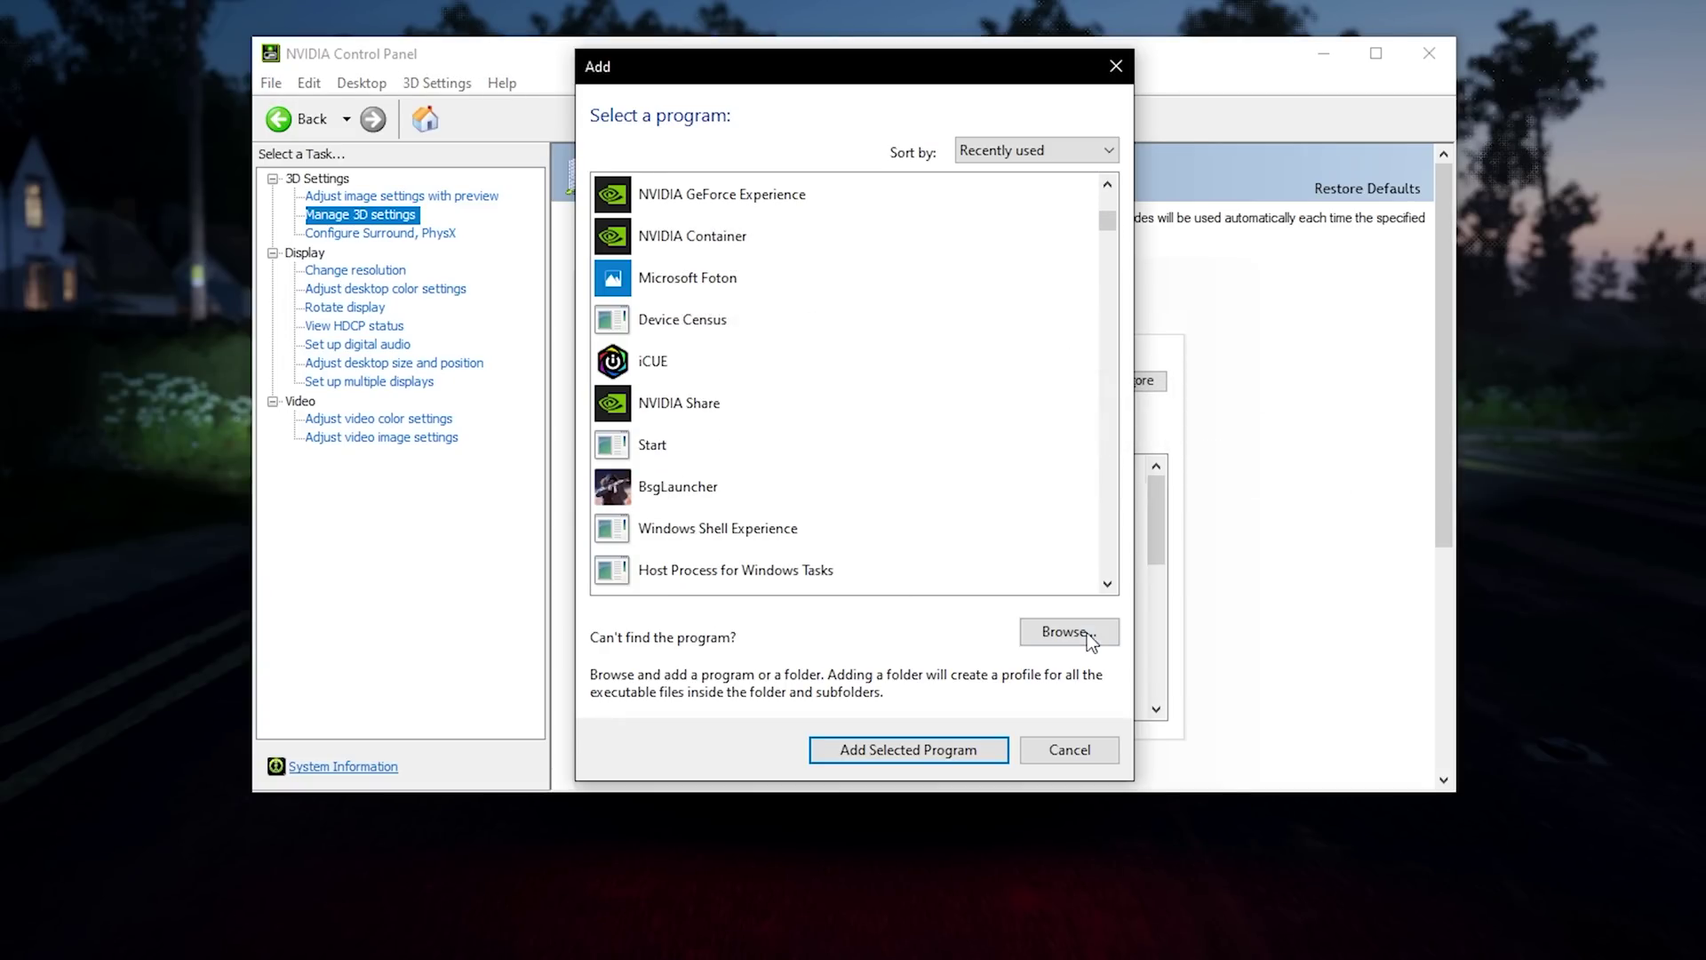
left_click(1086, 633)
left_click(565, 599)
left_click(580, 571)
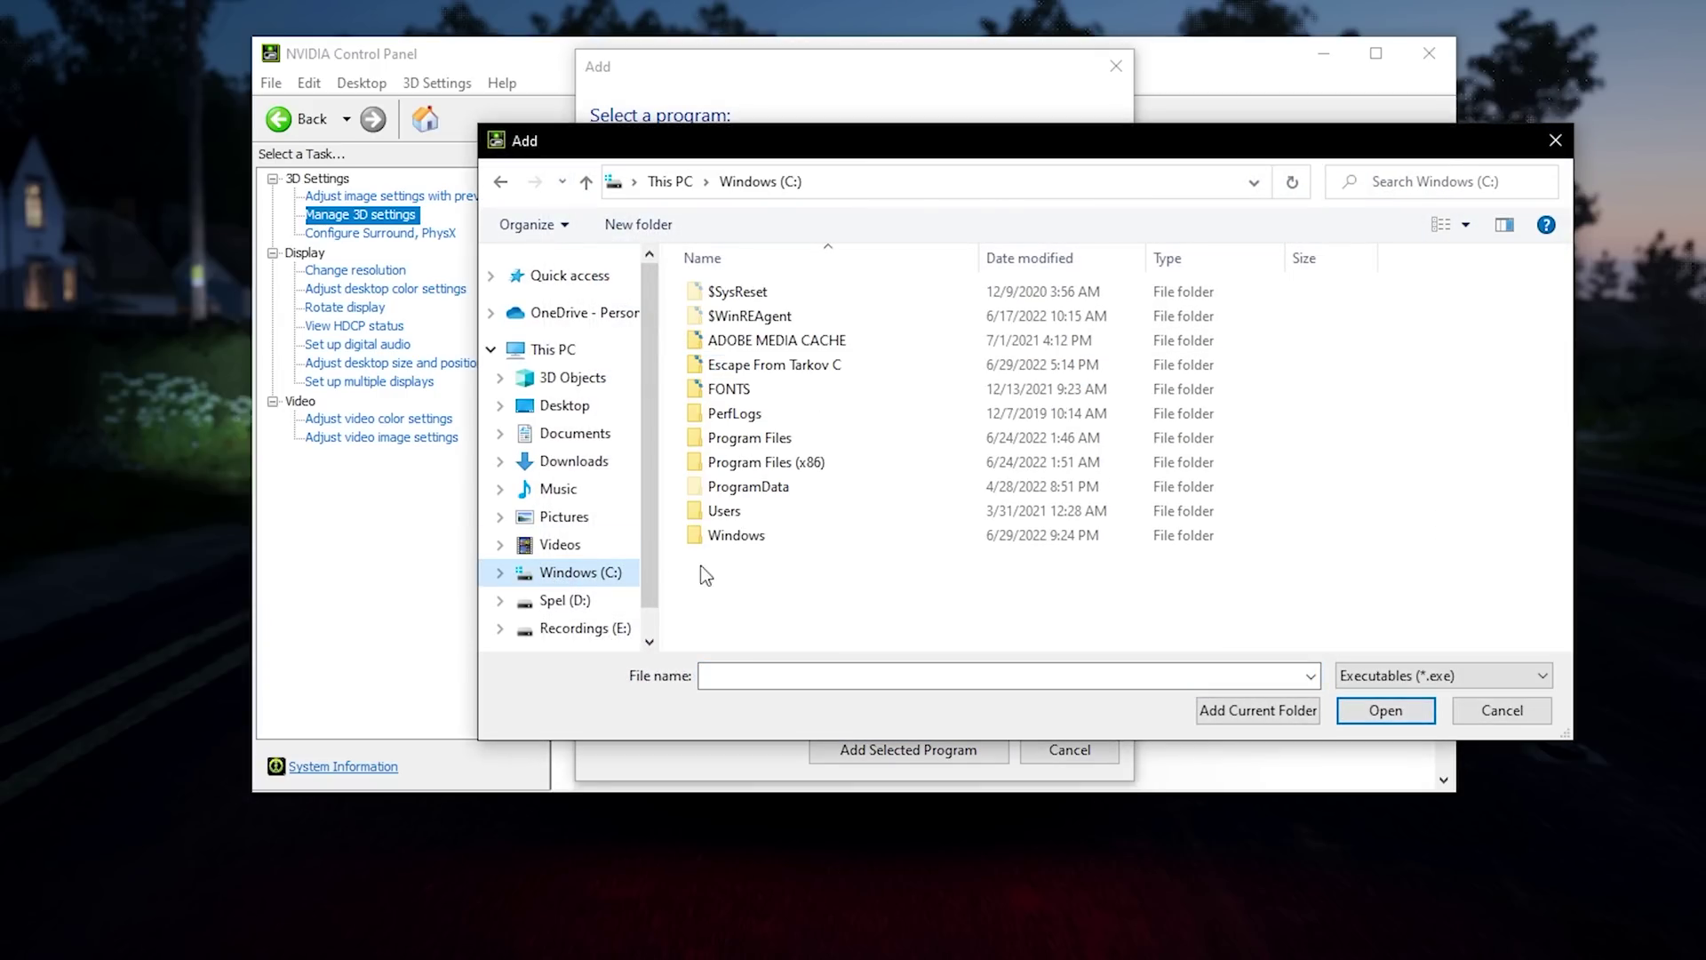
double_click(784, 373)
left_click(782, 437)
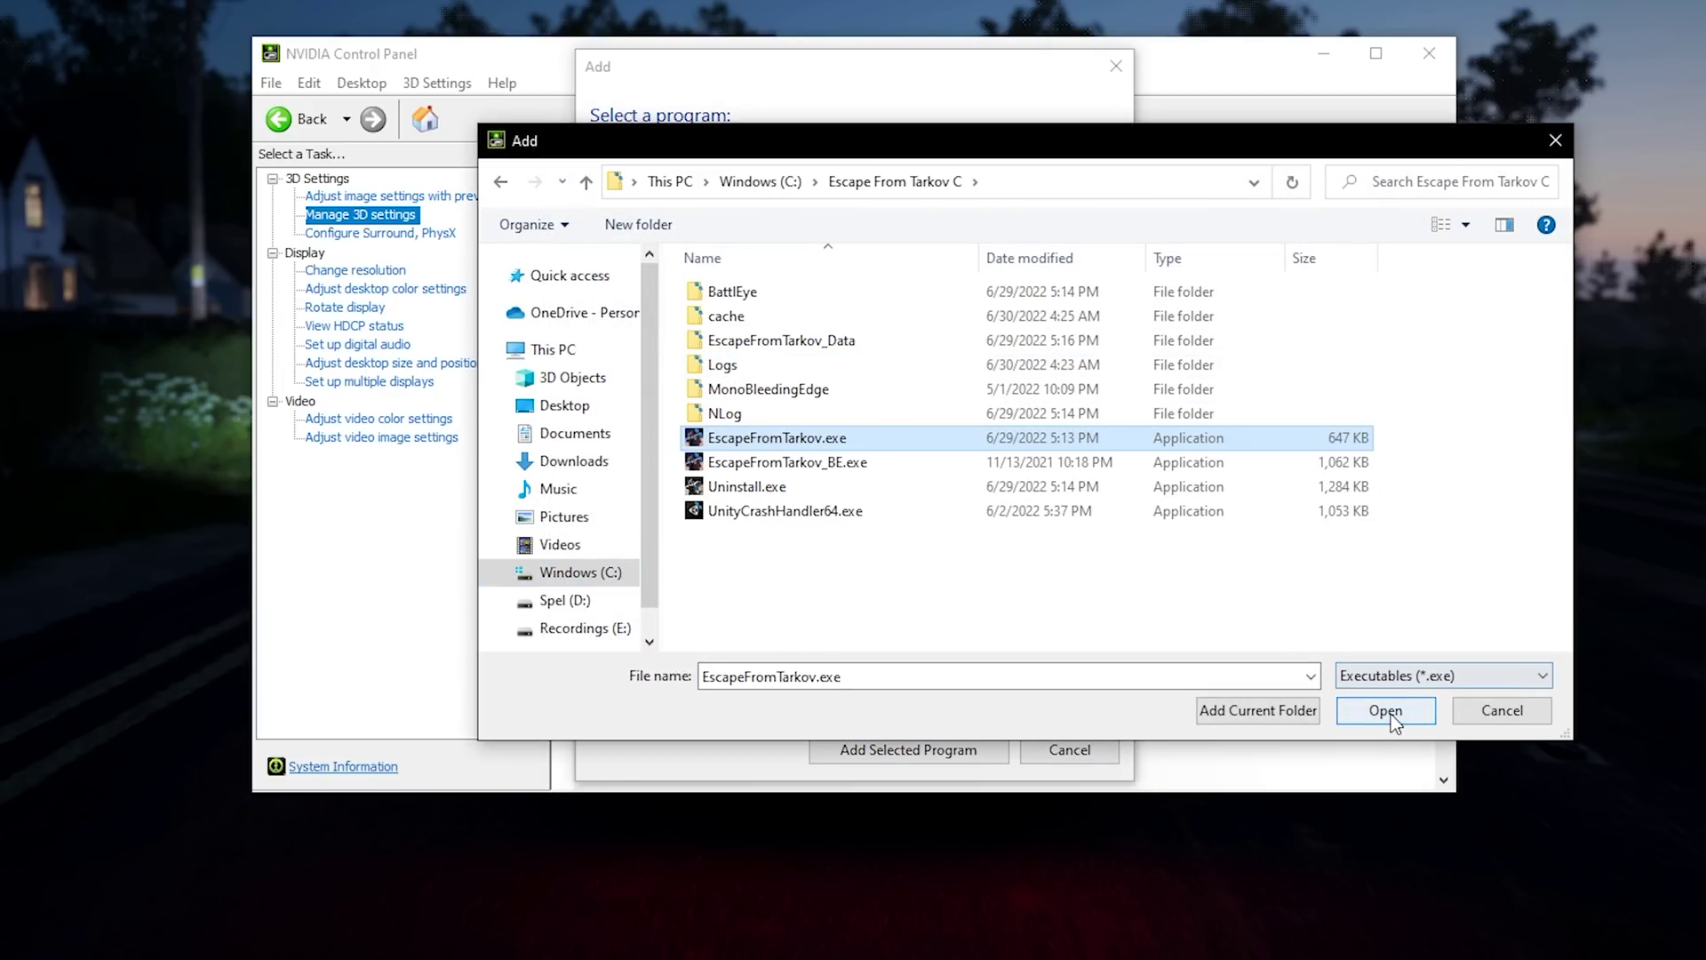
key("Return")
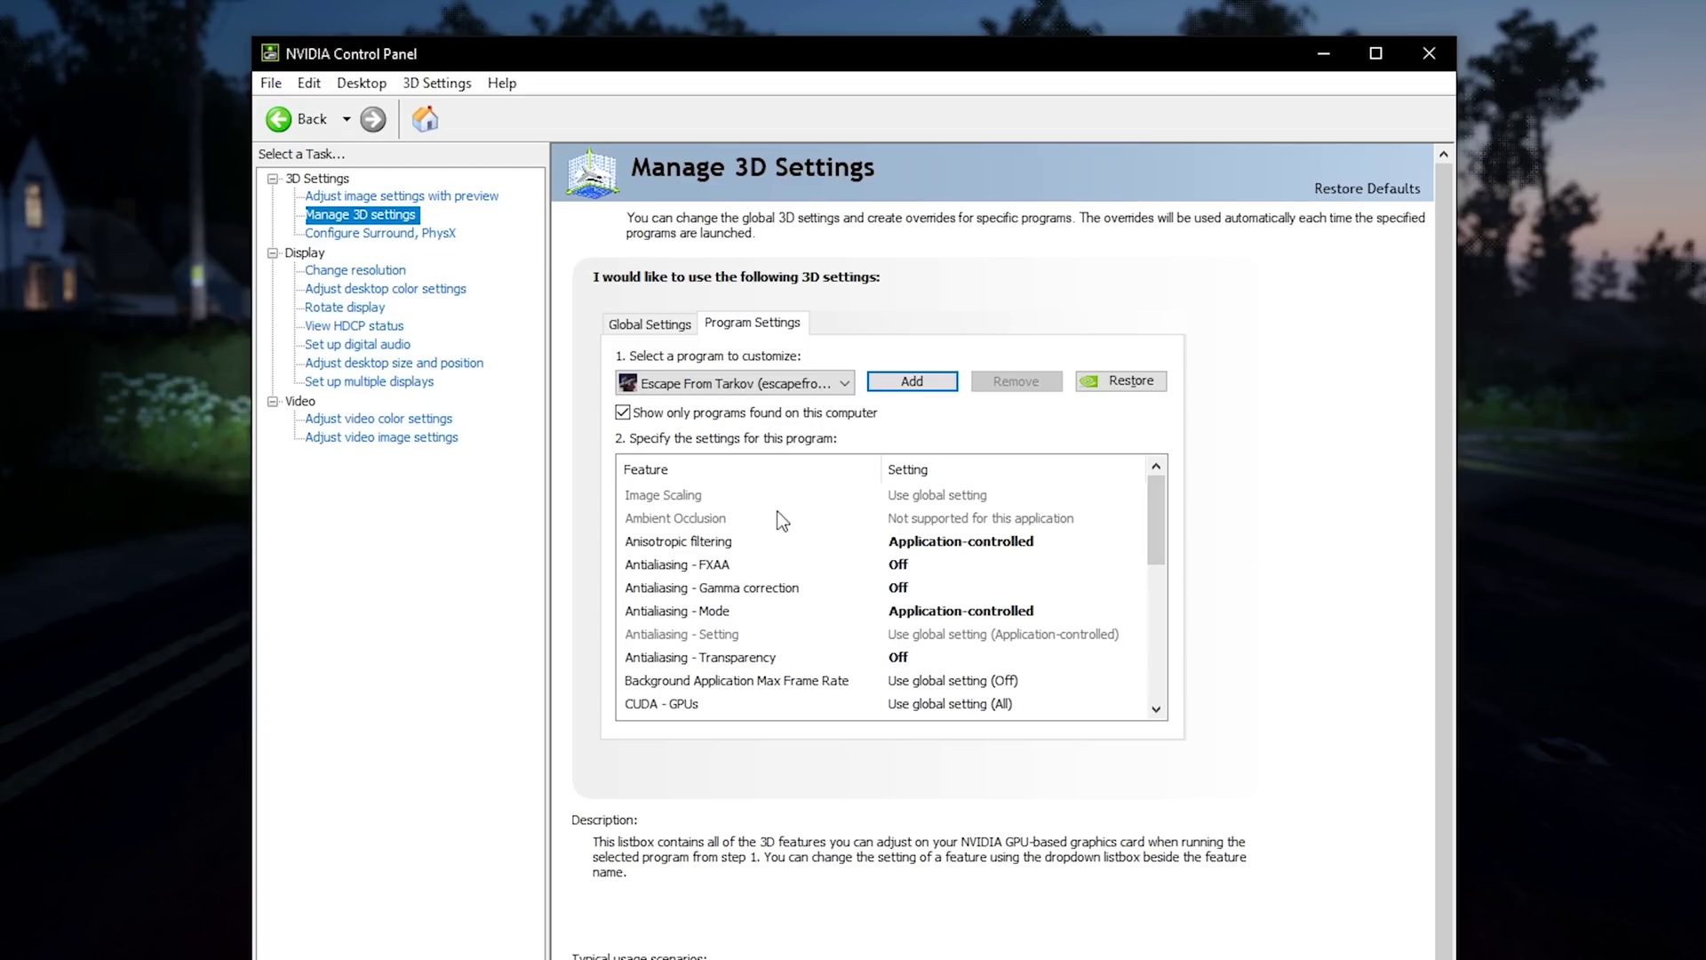
Step: Review Escape From Tarkov's own 3D settings, including the negative LOD bias for texture filtering
left_click_drag(1156, 490, 1154, 506)
left_click_drag(1395, 424, 1412, 657)
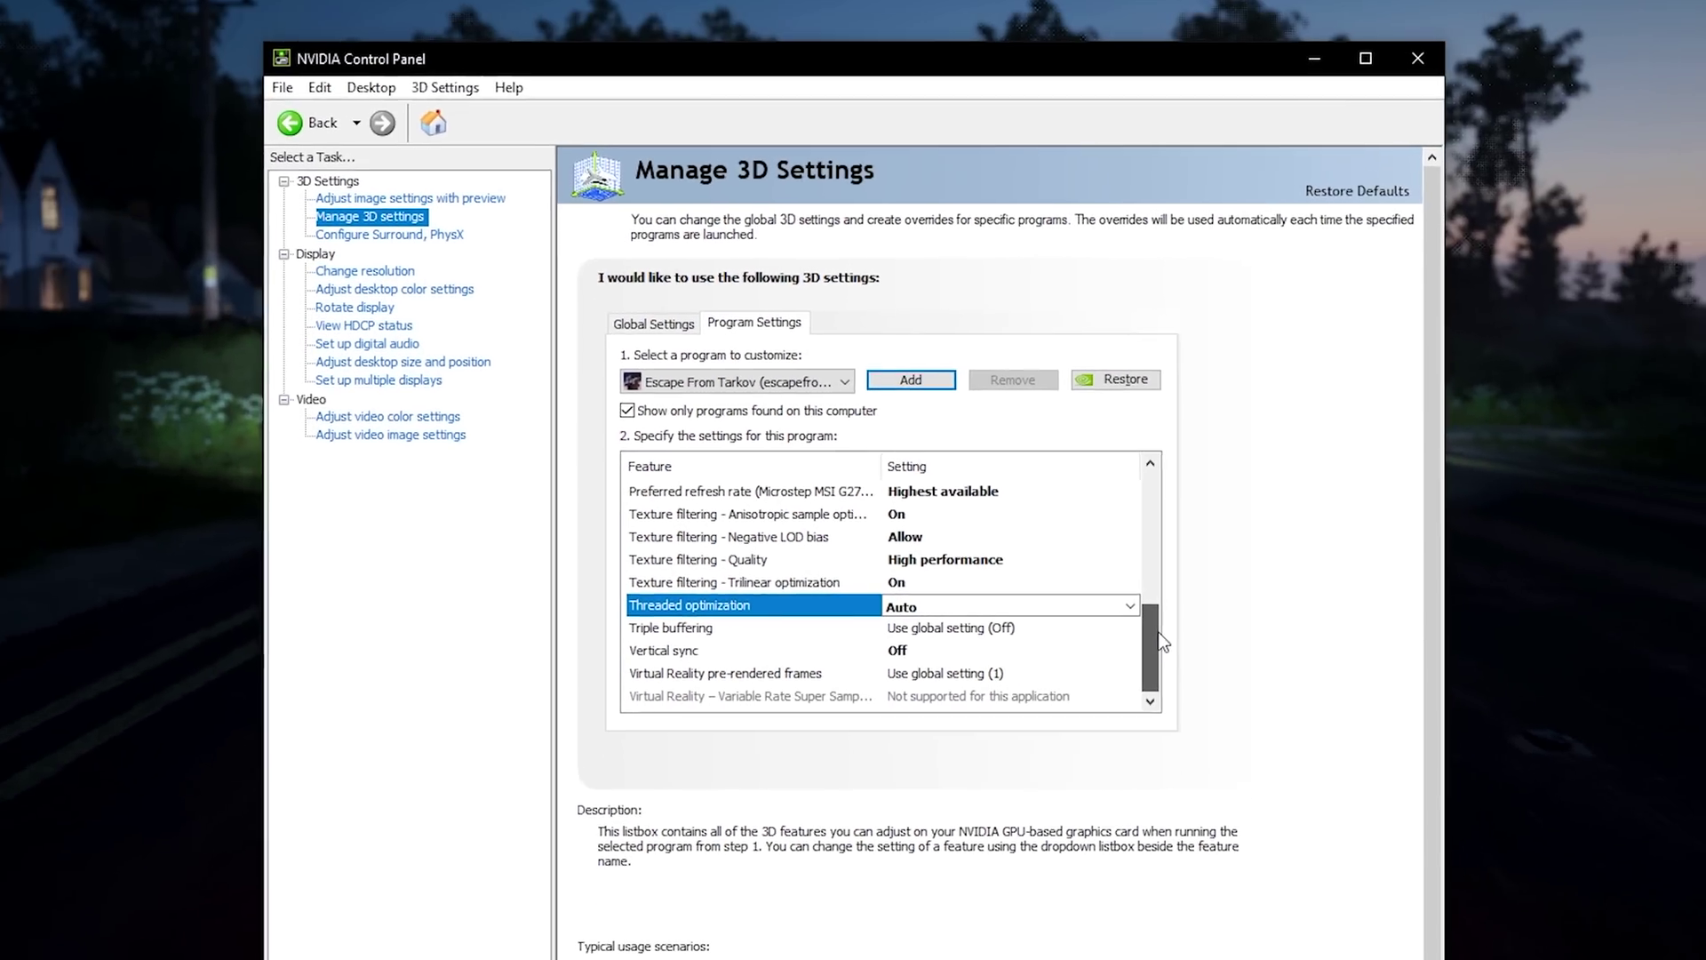
left_click(755, 539)
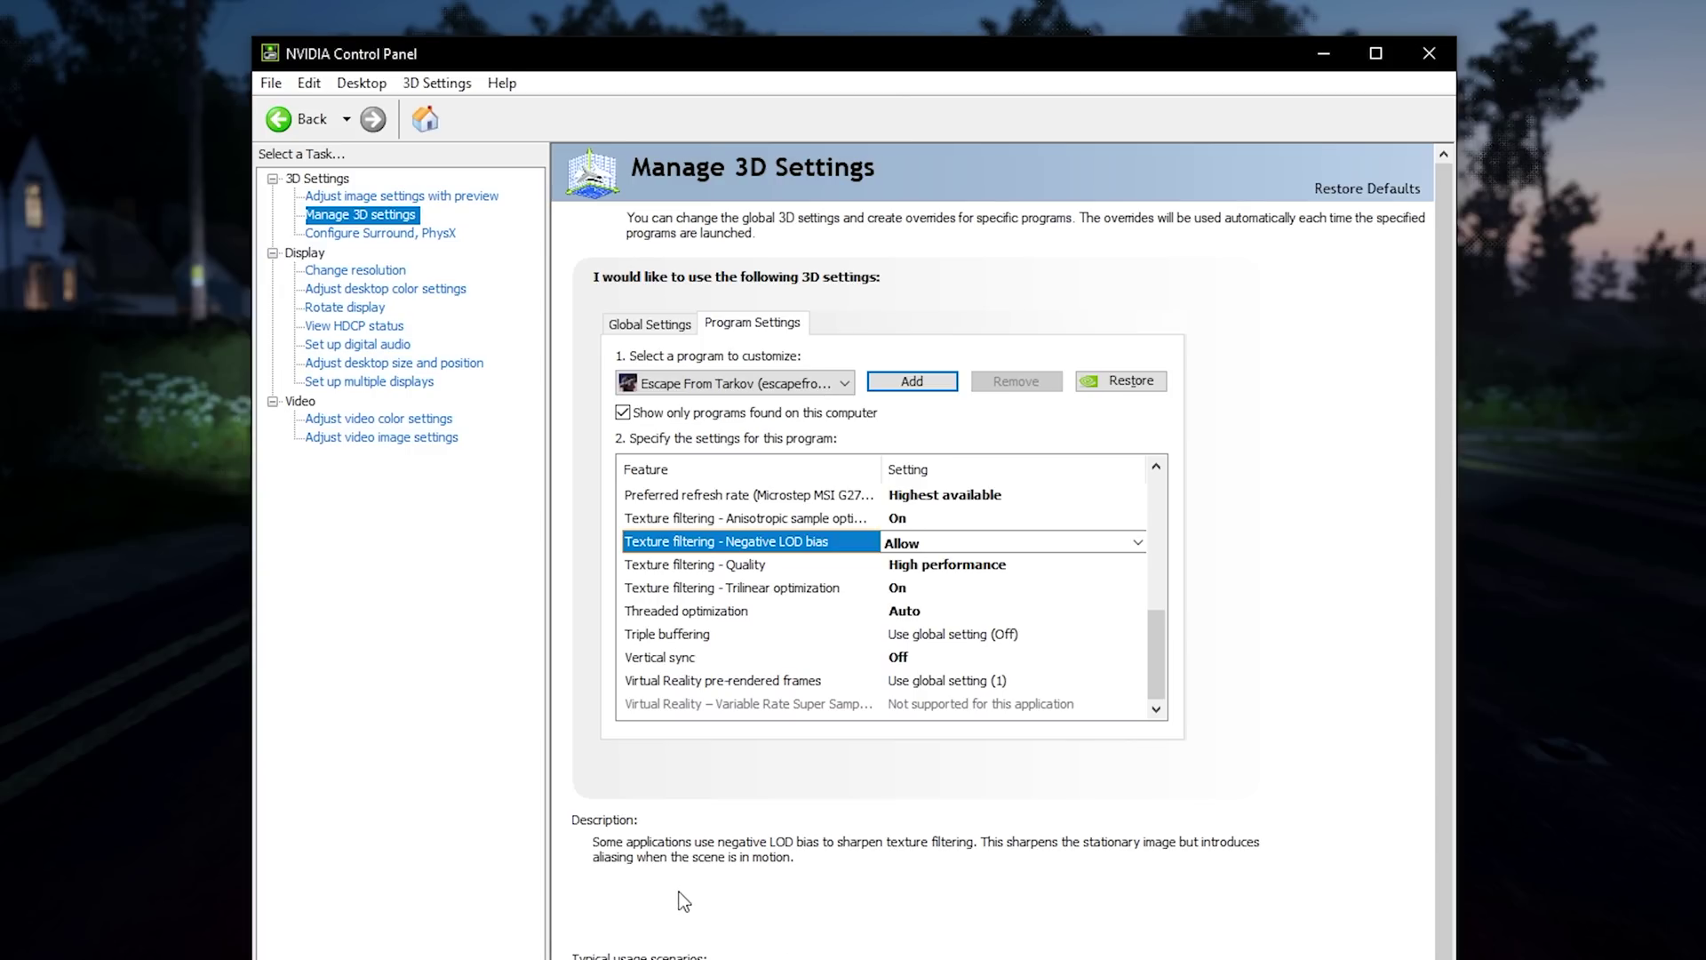
Step: Open the display resolution settings and review the available refresh rates, keeping 2560 × 1440 at 165Hz
left_click(337, 273)
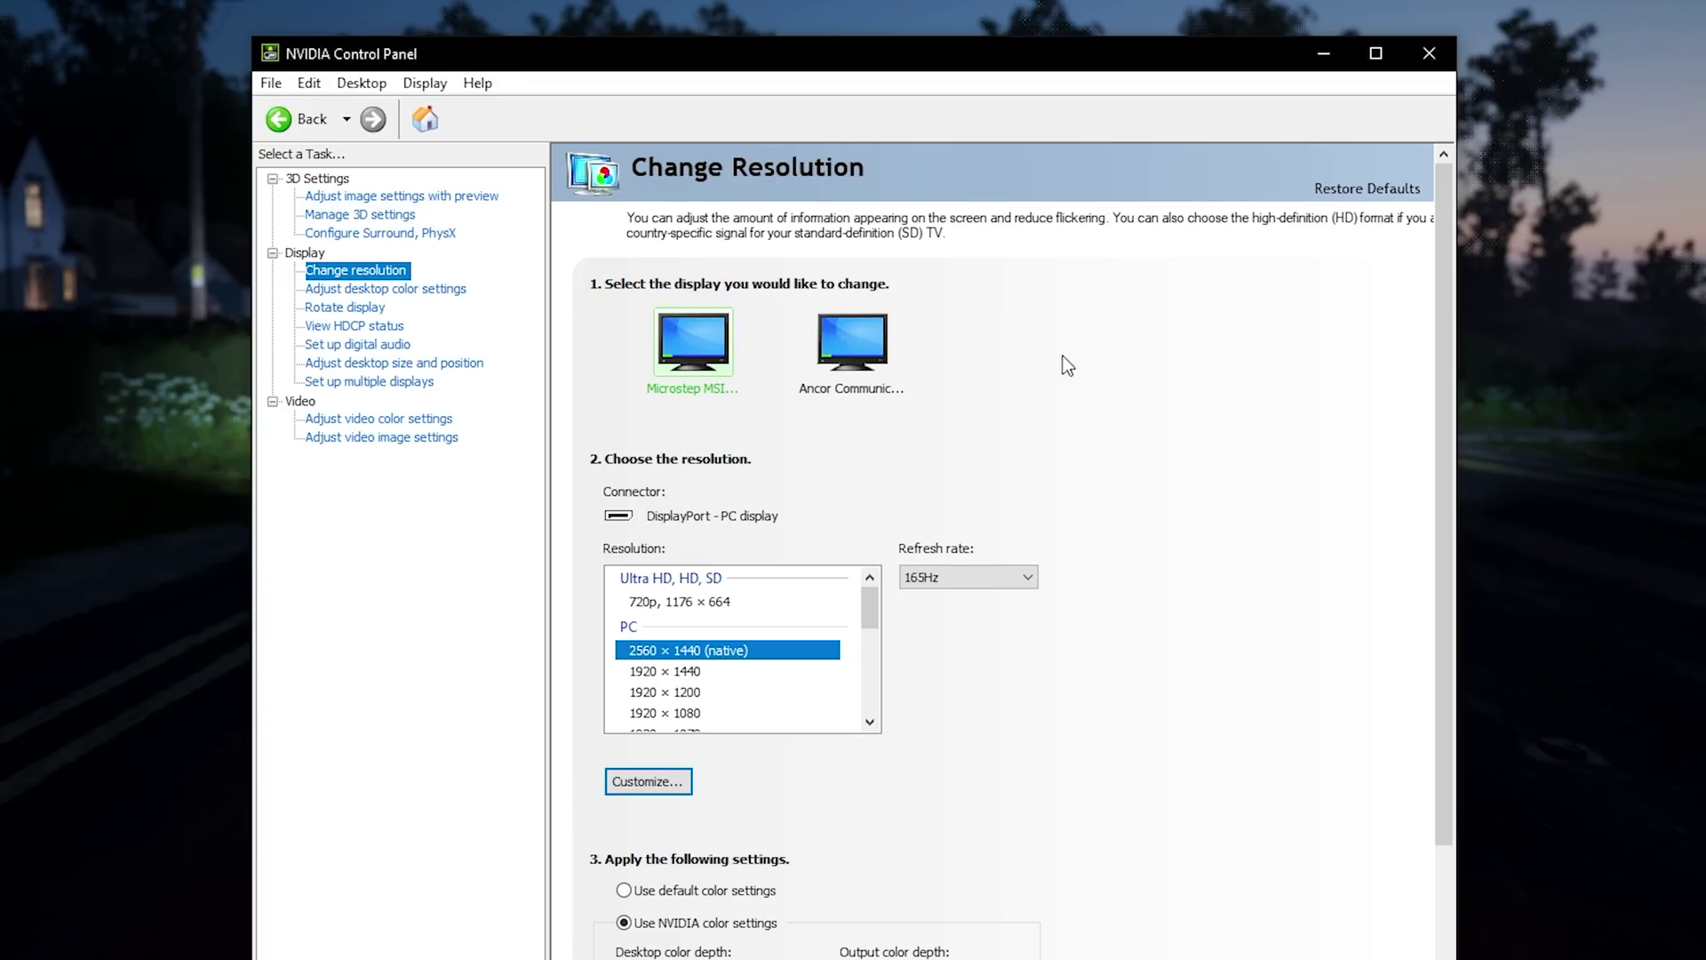
scroll(1139, 461, "down", 1)
left_click(967, 542)
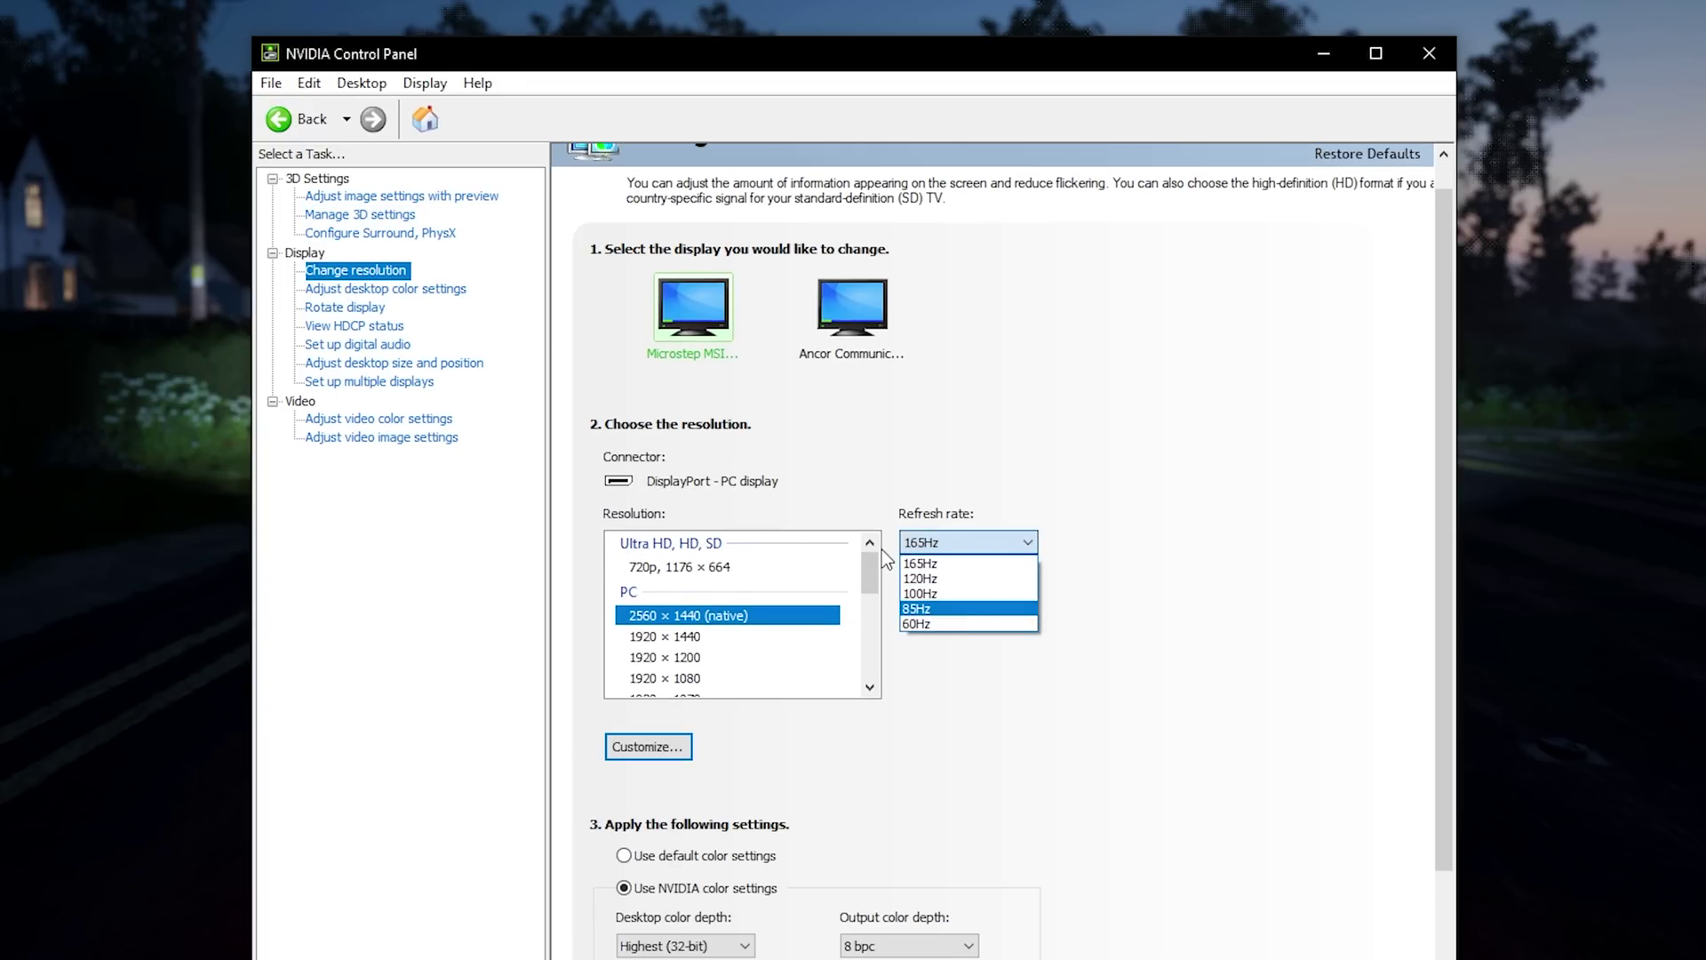
left_click(686, 695)
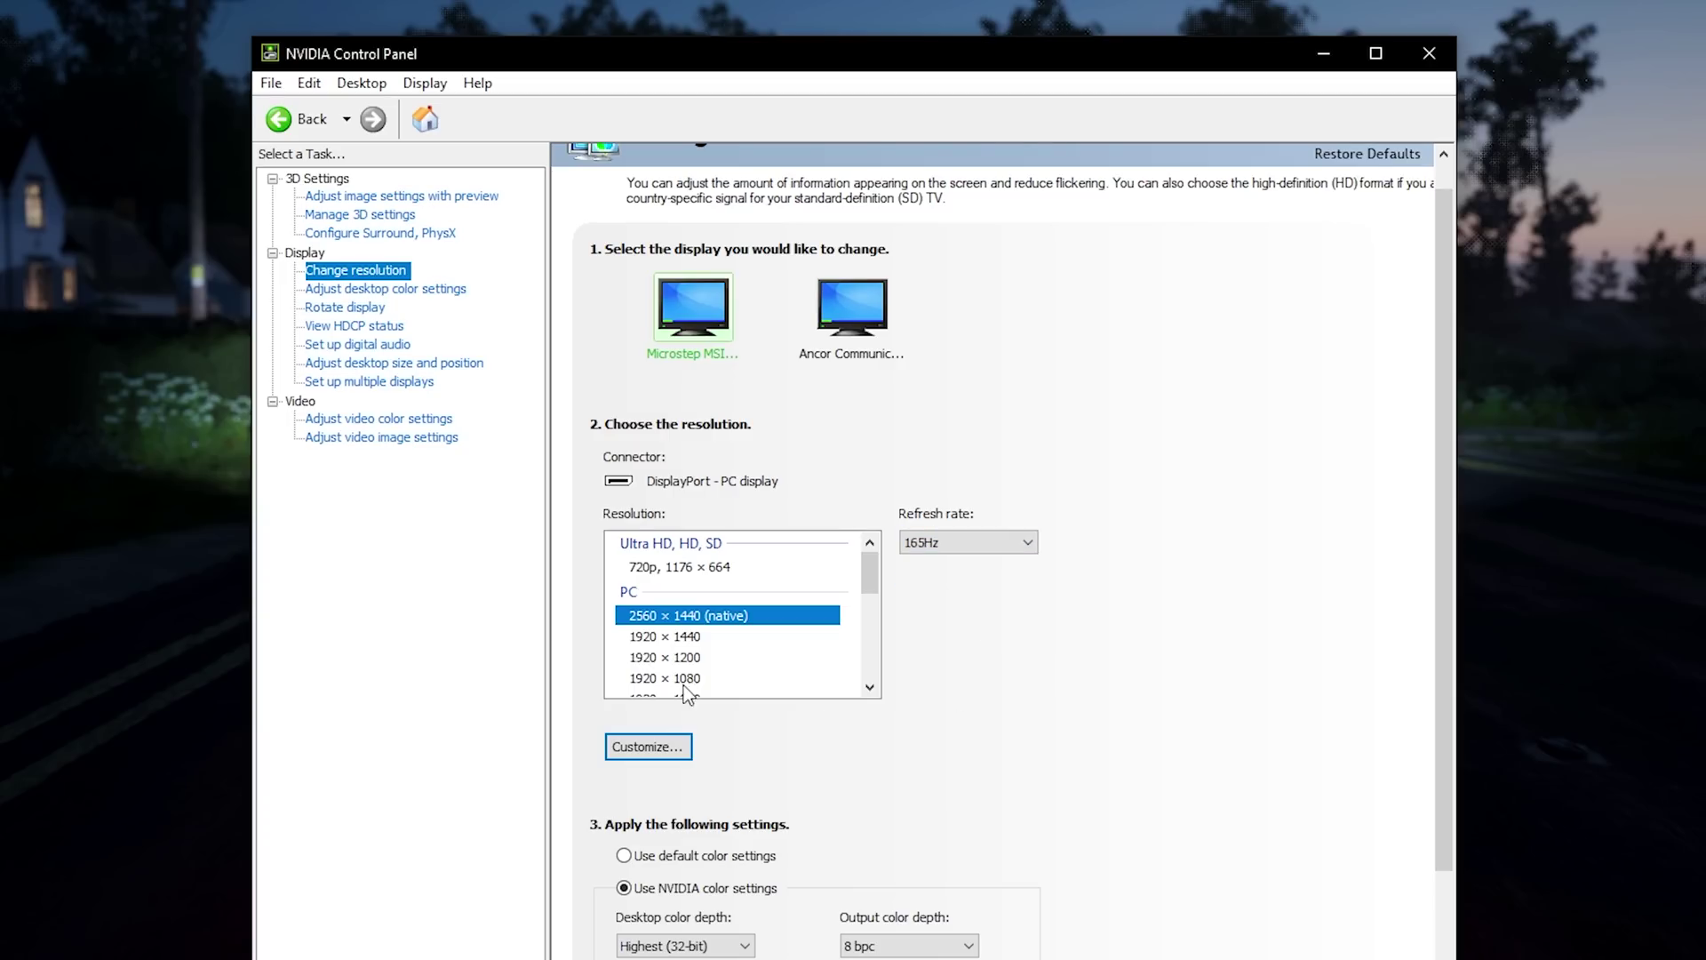
Step: Keep NVIDIA color settings at highest (32-bit) desktop depth, 8 bpc, RGB and full dynamic range, and open the desktop color settings
scroll(1175, 613, "down", 6)
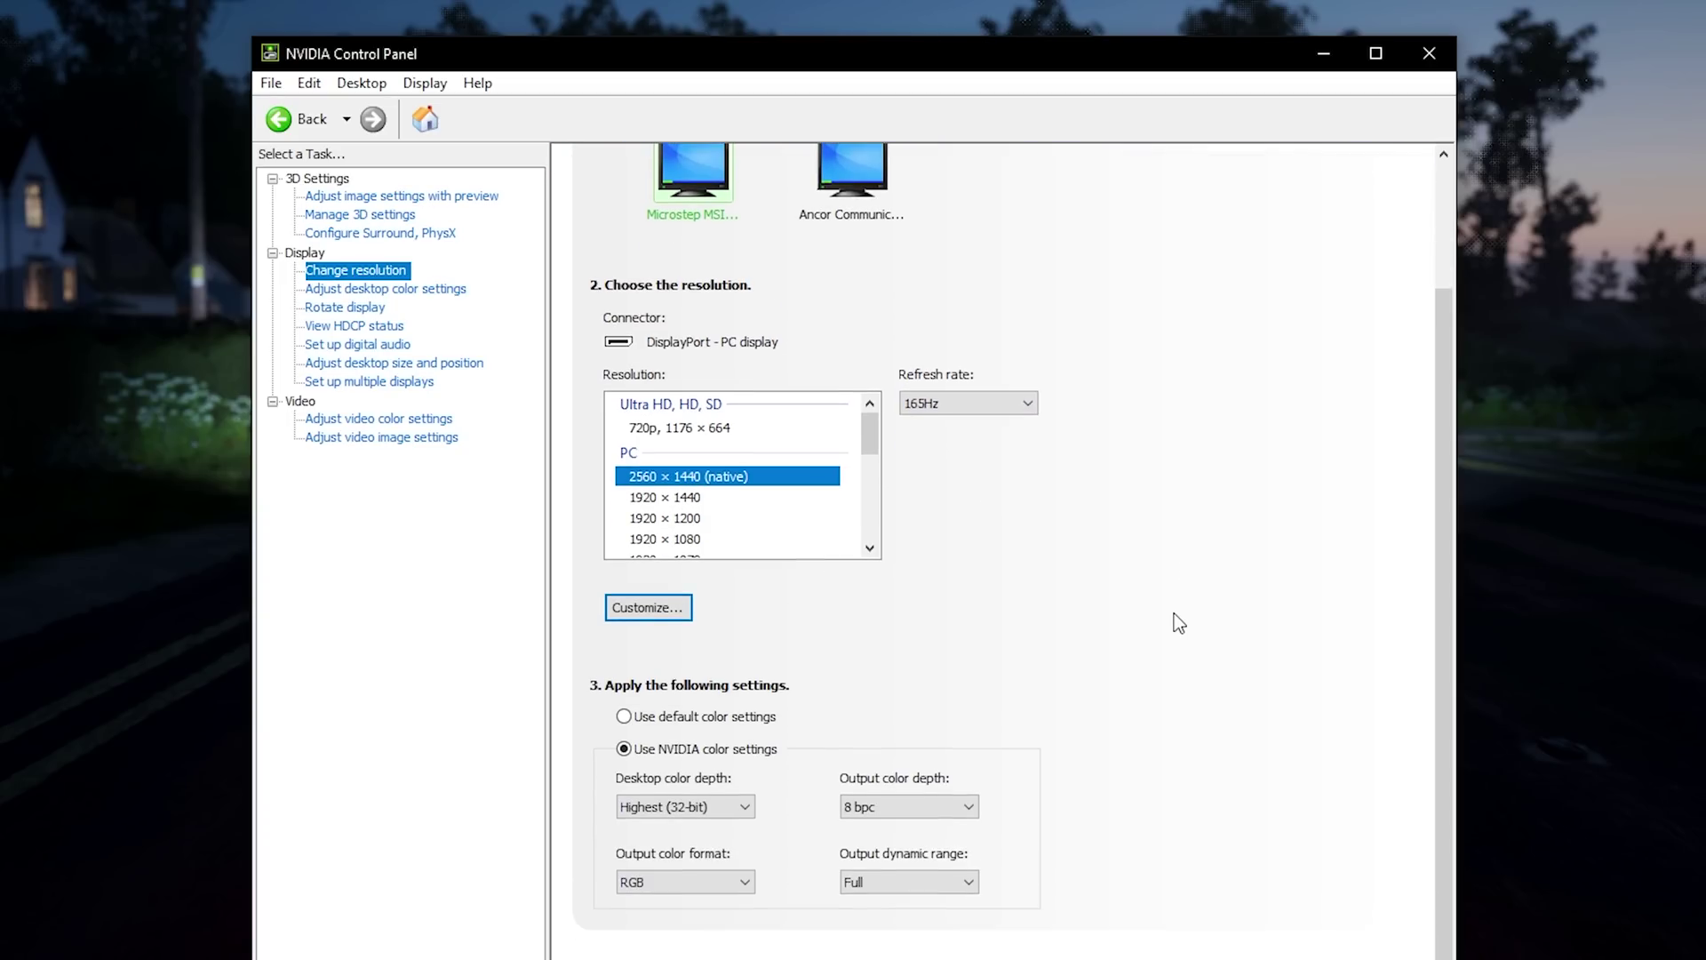
mouse_move(643, 613)
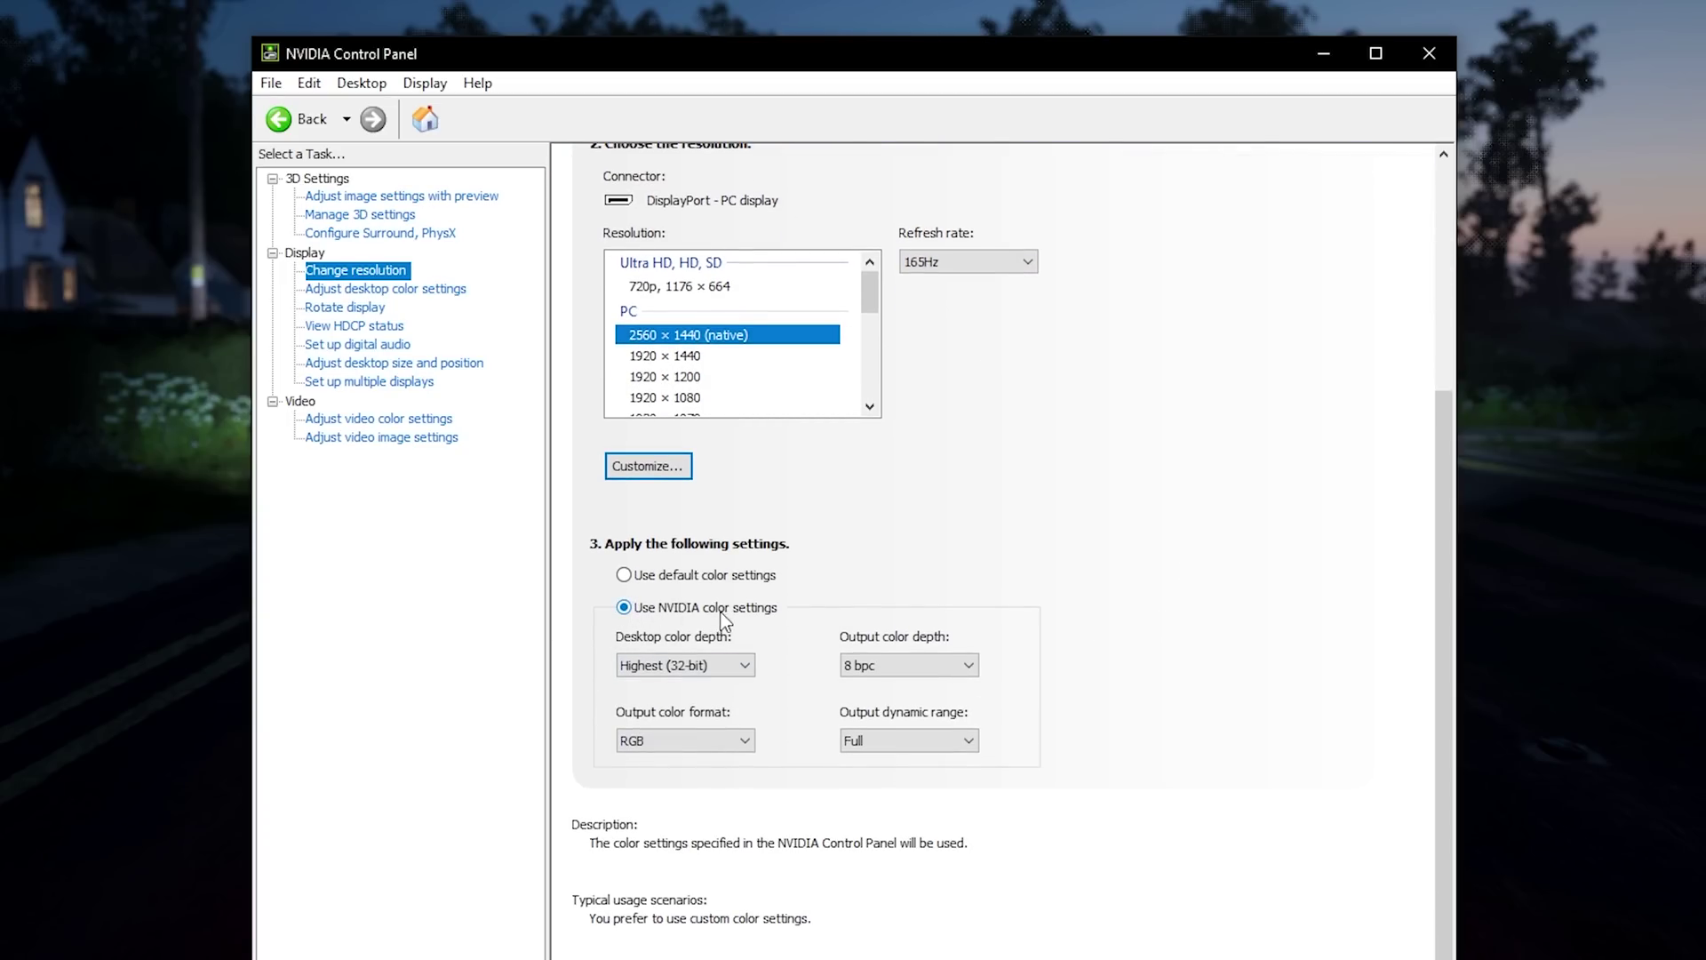
mouse_move(649, 747)
left_click(652, 668)
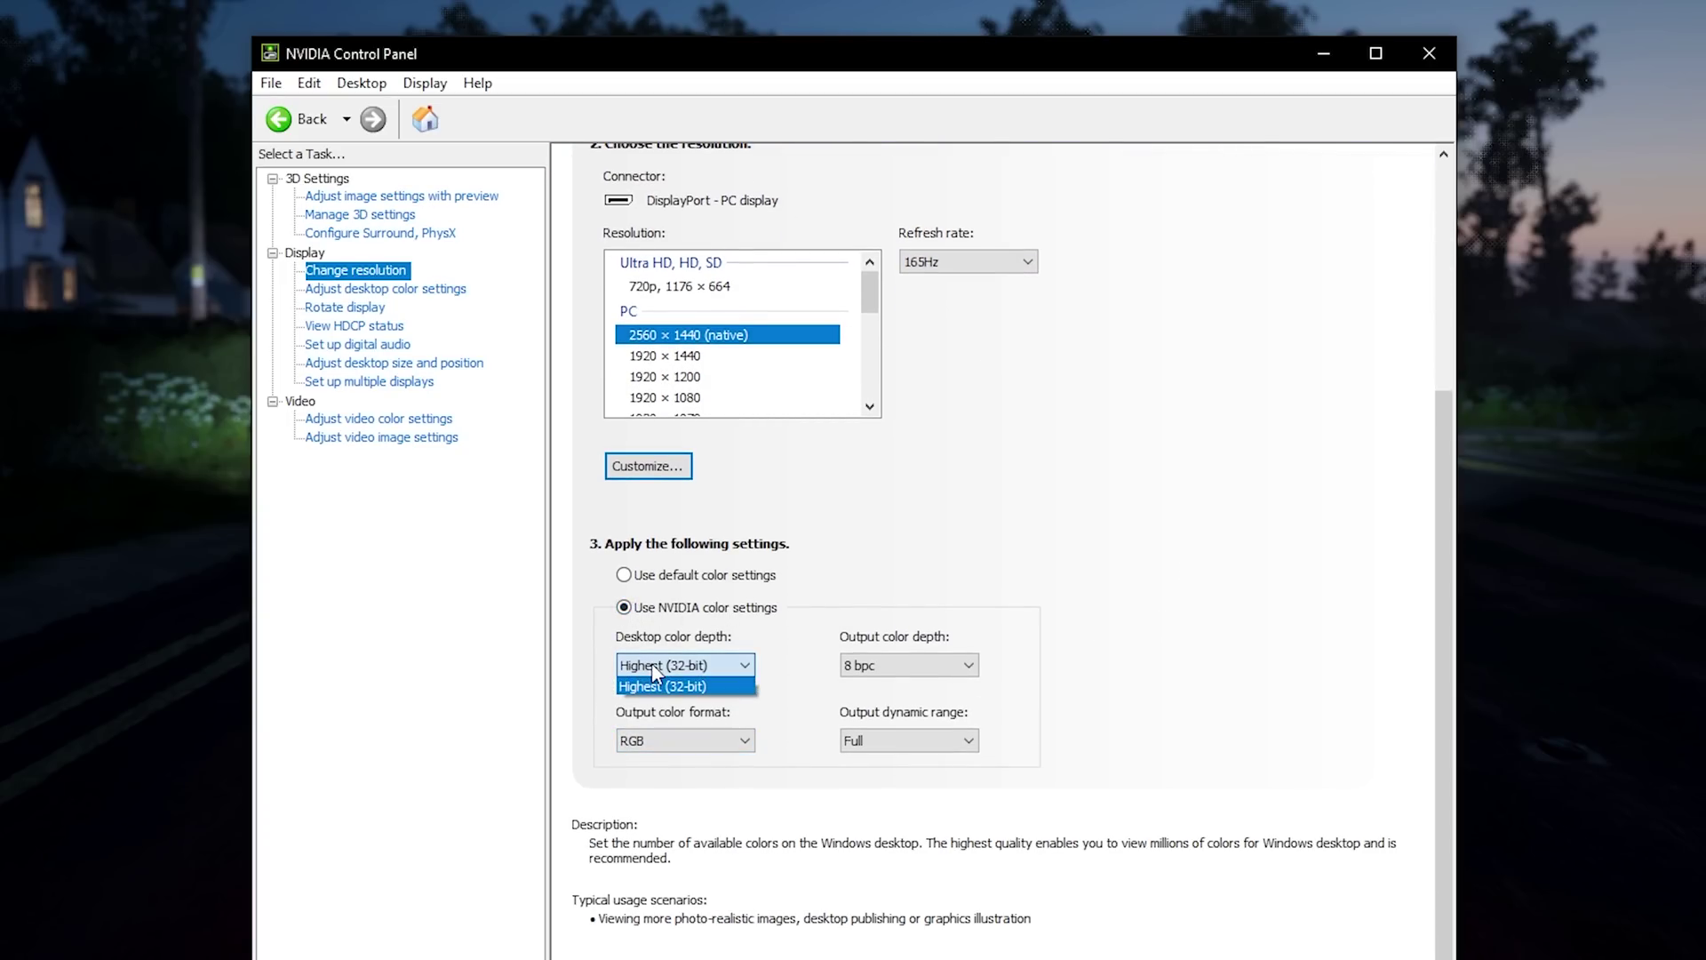
left_click(889, 668)
left_click(889, 667)
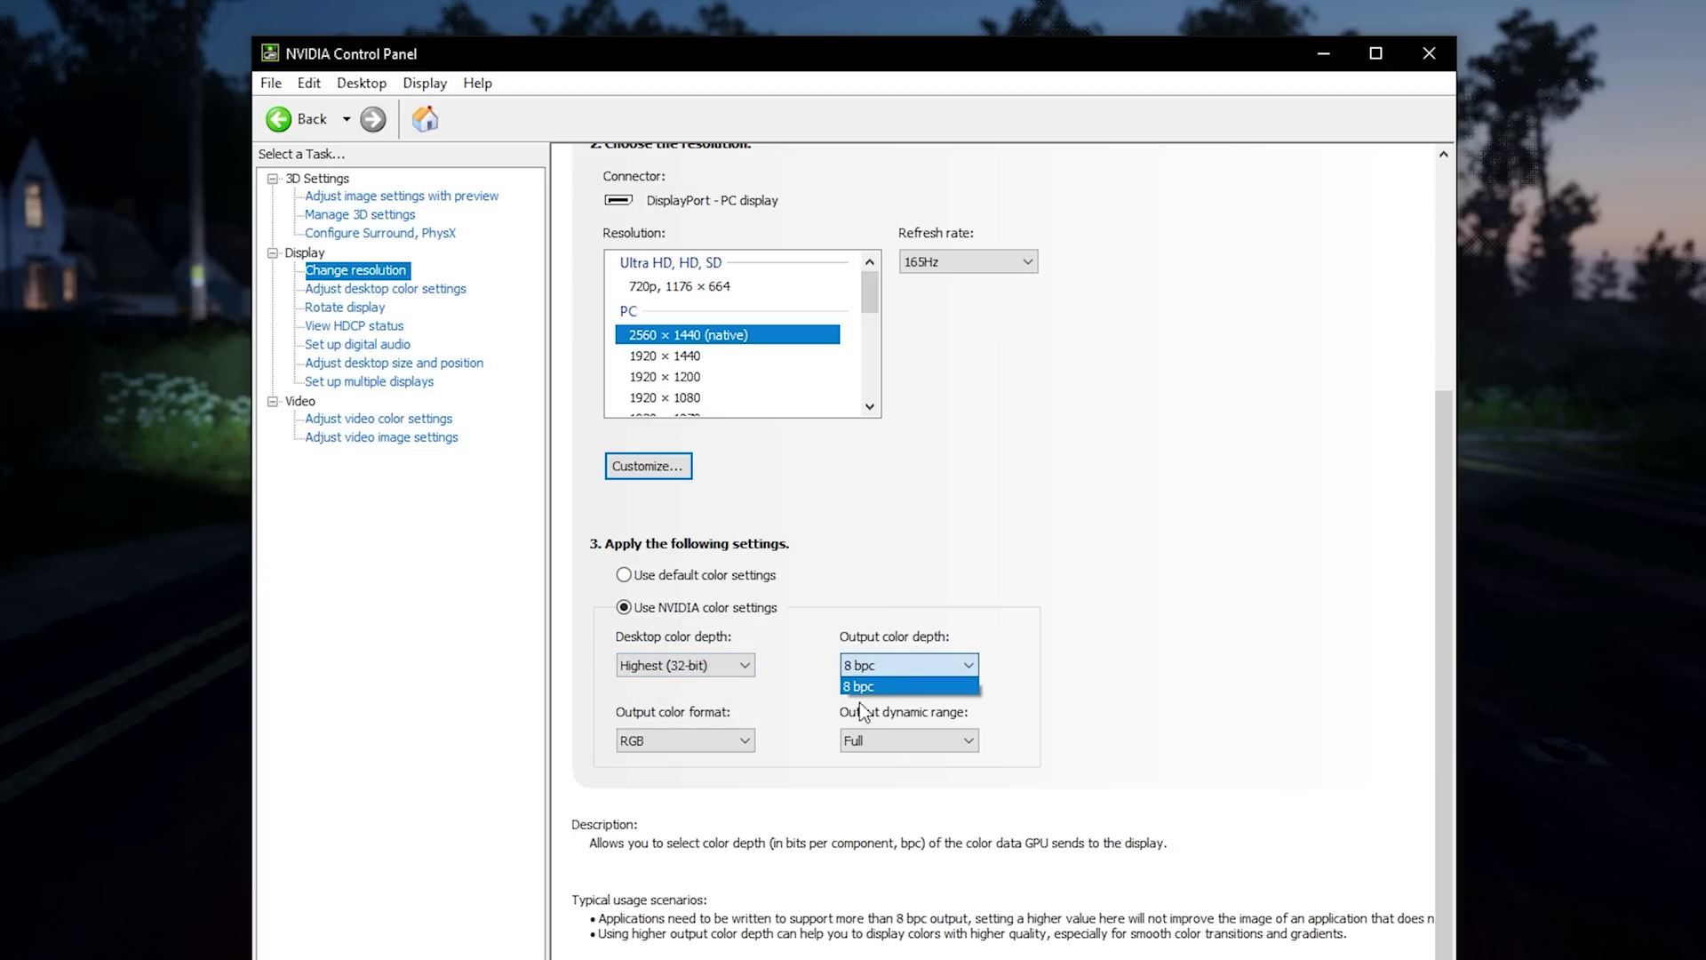
left_click(867, 686)
left_click(907, 740)
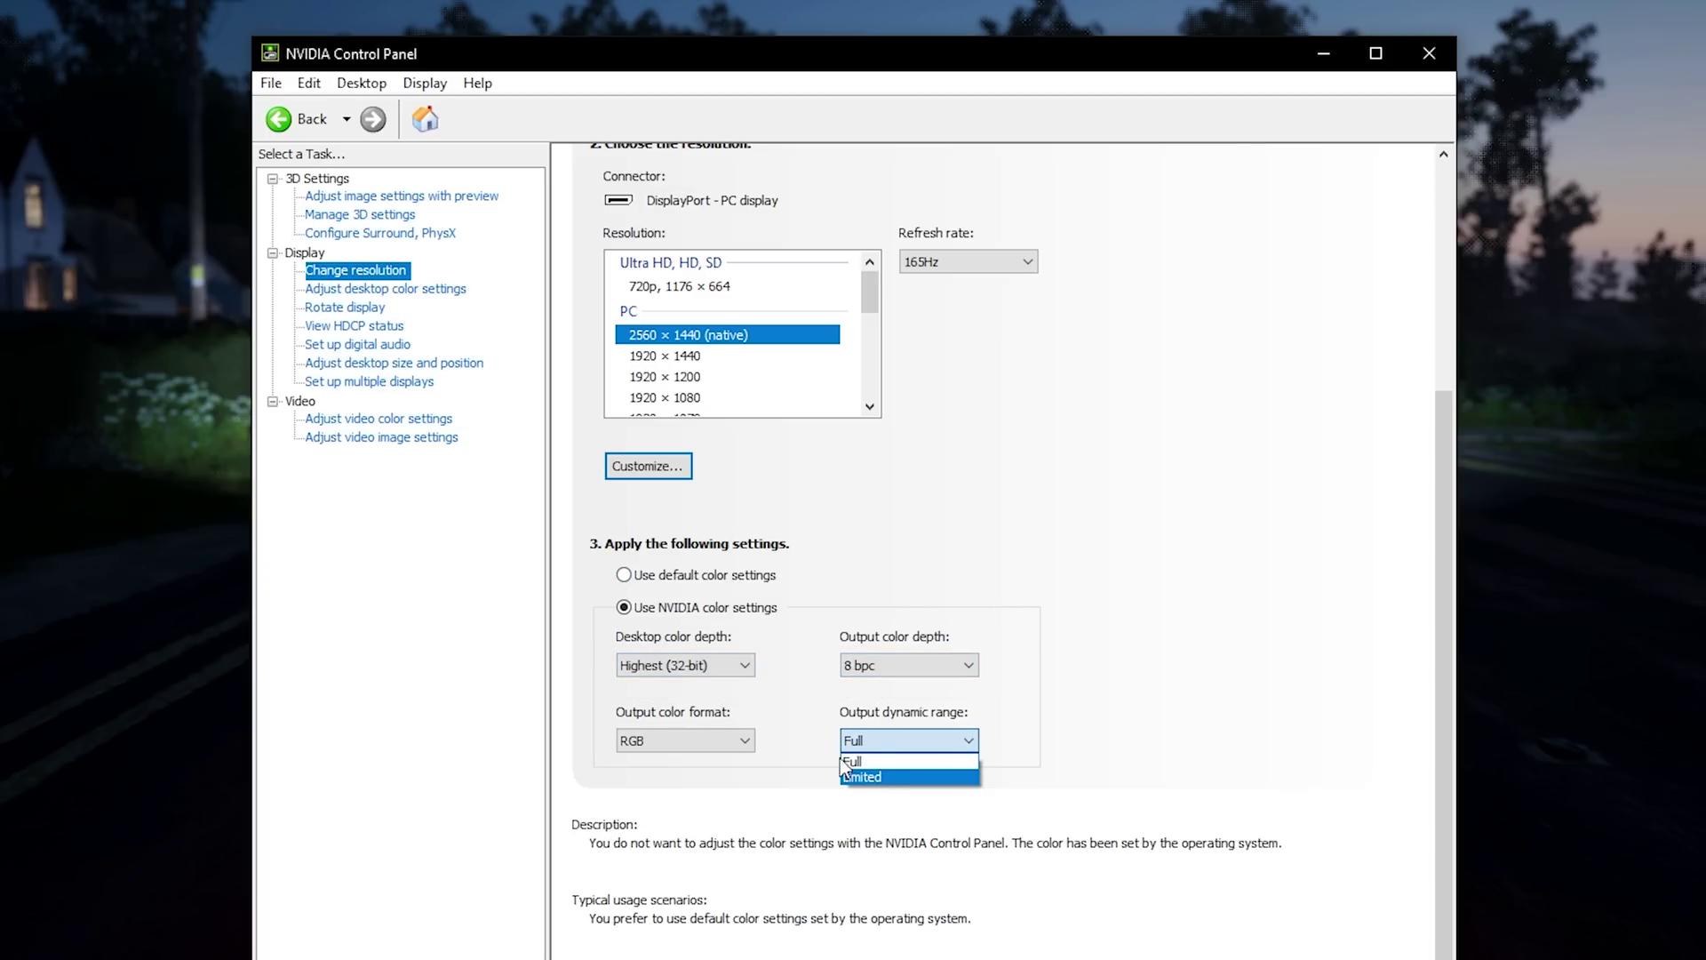
left_click(755, 788)
left_click(670, 741)
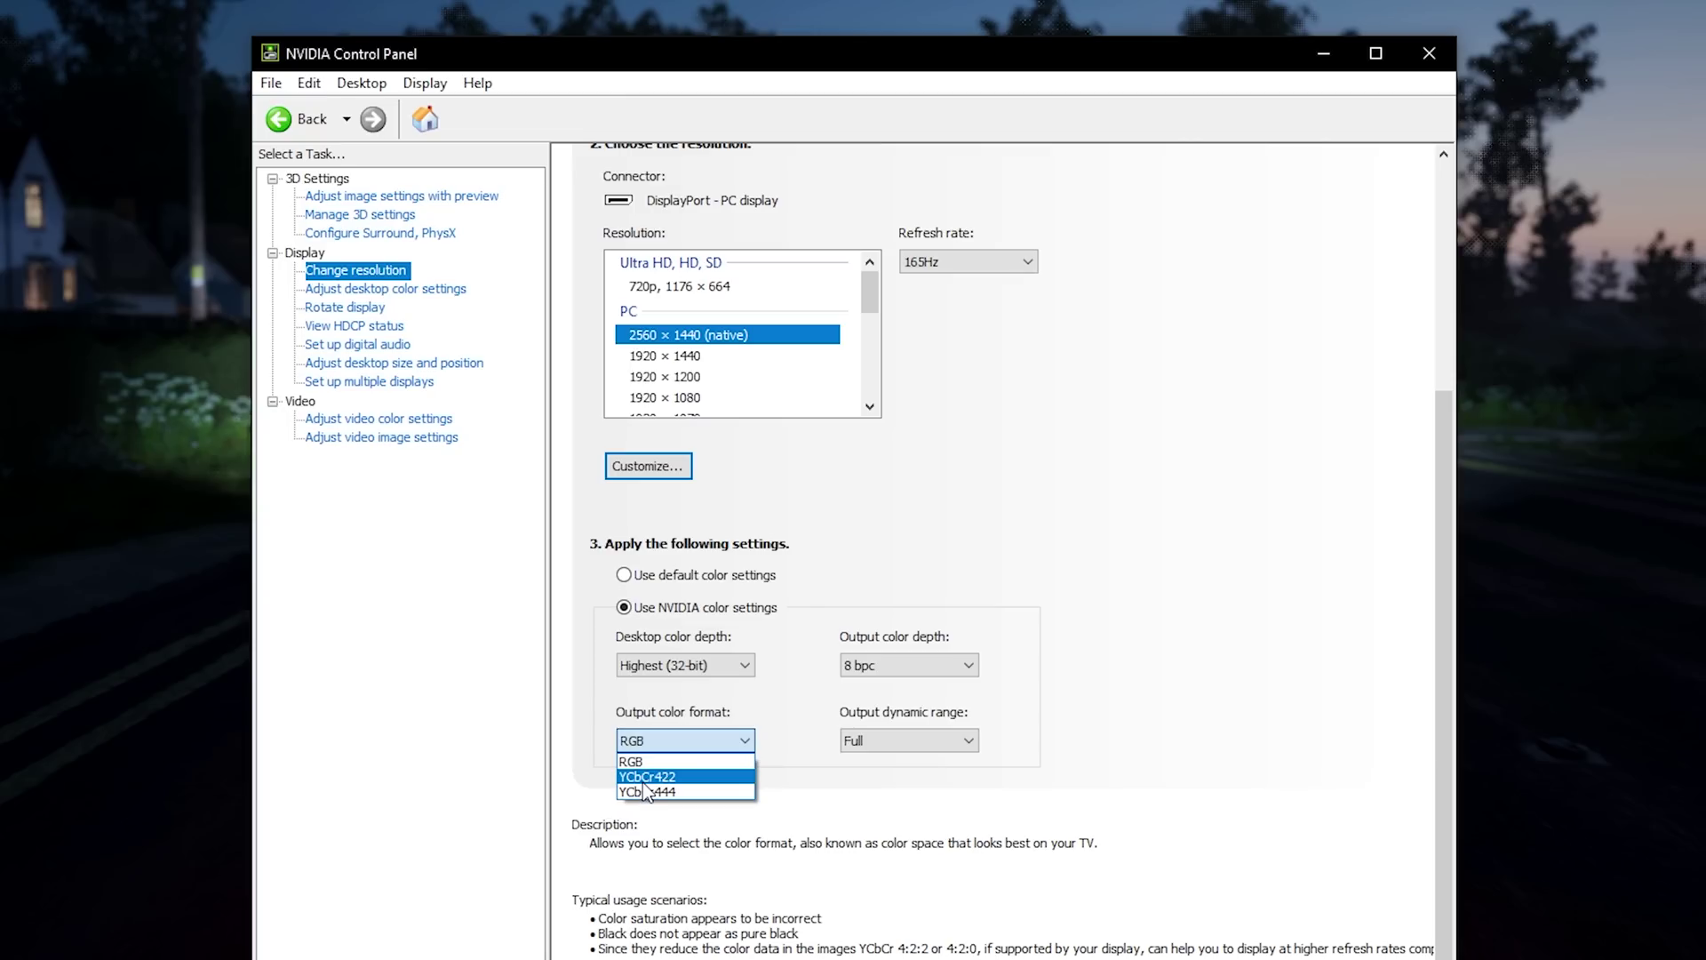
left_click(632, 760)
left_click(361, 290)
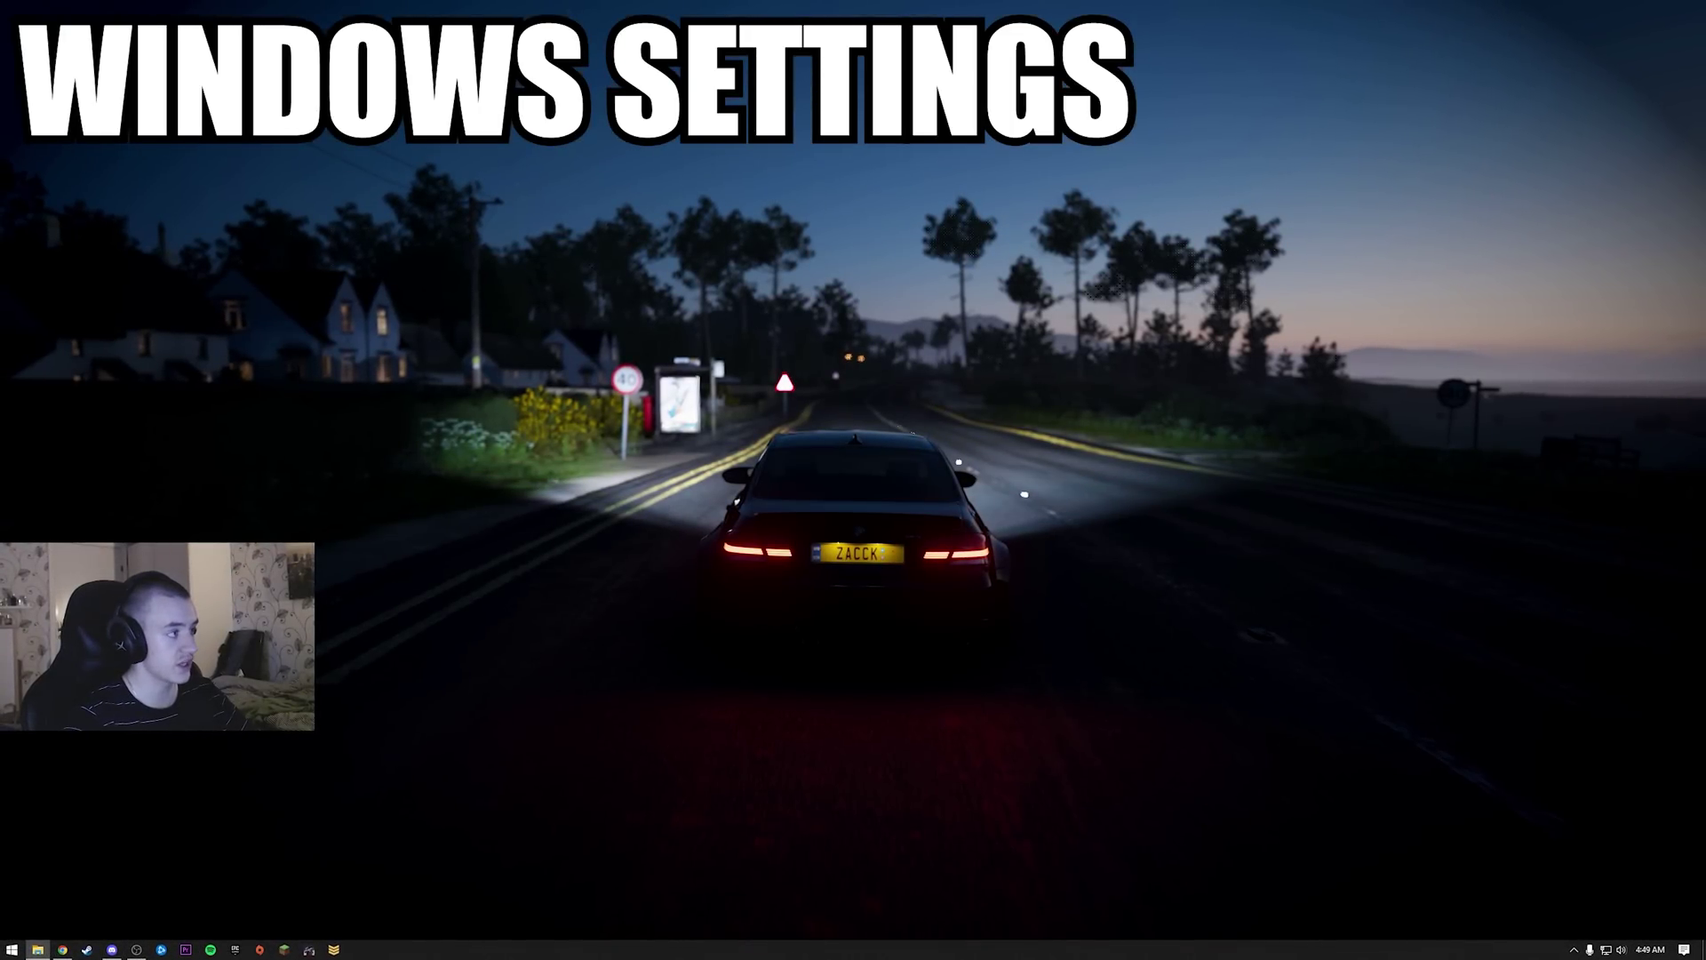
Step: Switch to File Explorer and open the Escape From Tarkov C folder on the C: drive
key("super+e")
left_click_drag(1681, 204, 620, 208)
left_click(551, 507)
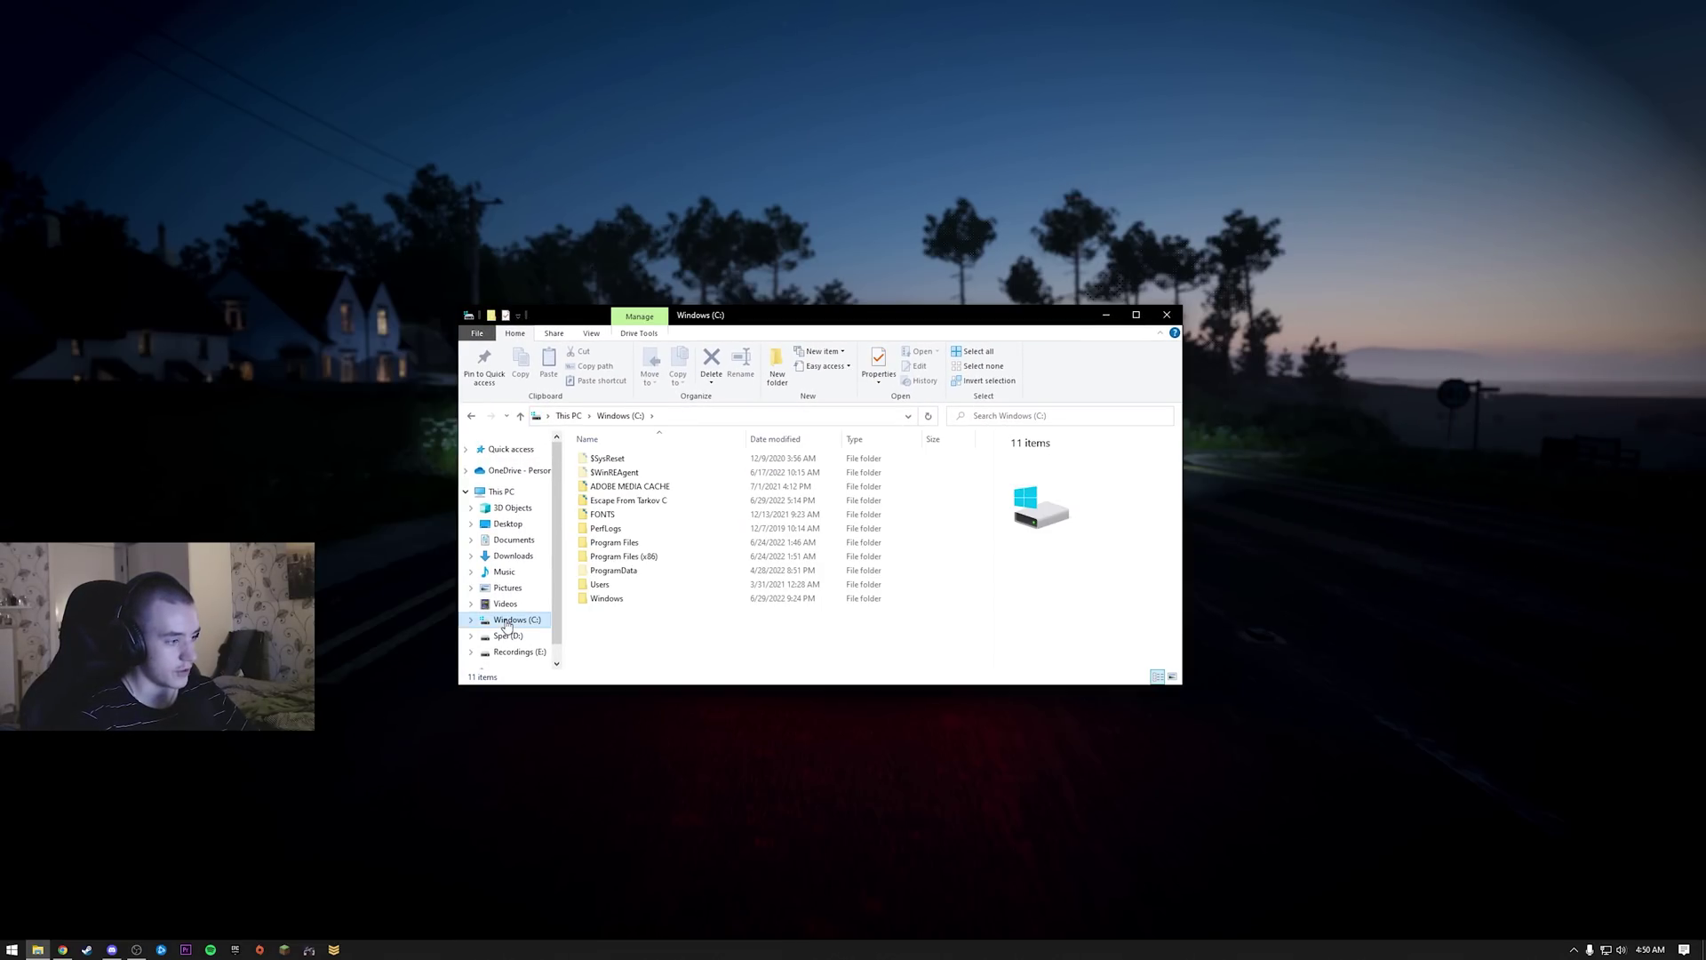
double_click(448, 514)
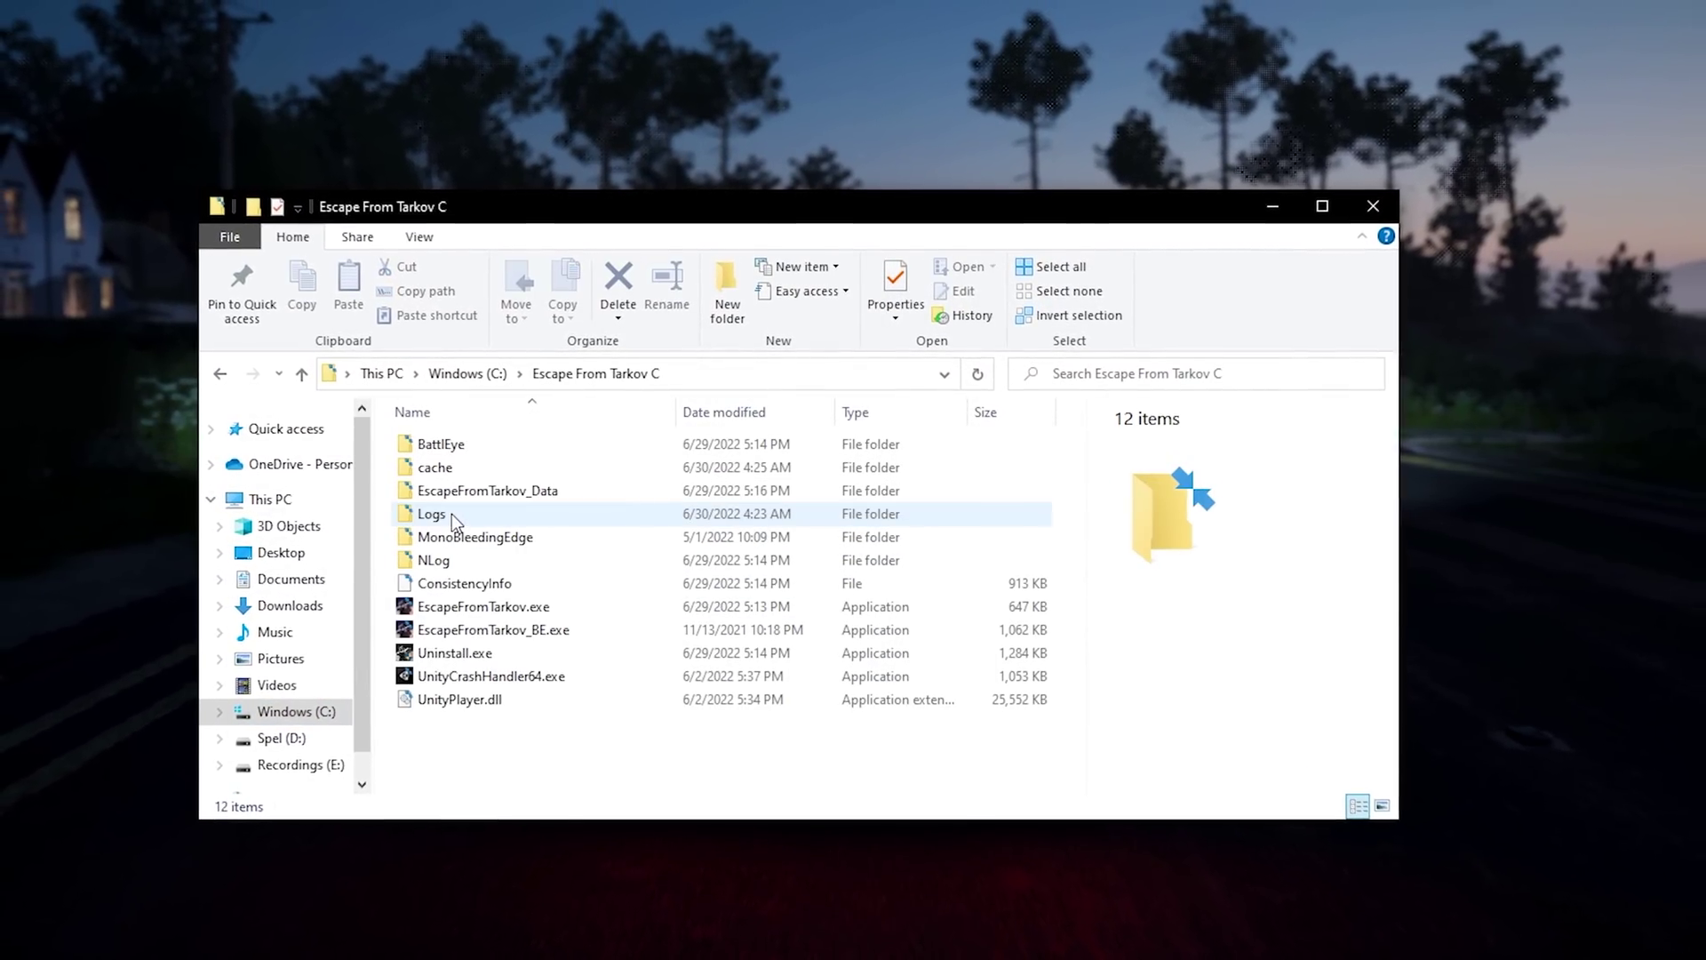
Step: Review the compatibility properties of EscapeFromTarkov.exe, including compatibility mode, fullscreen optimizations and the high DPI settings
left_click(533, 607)
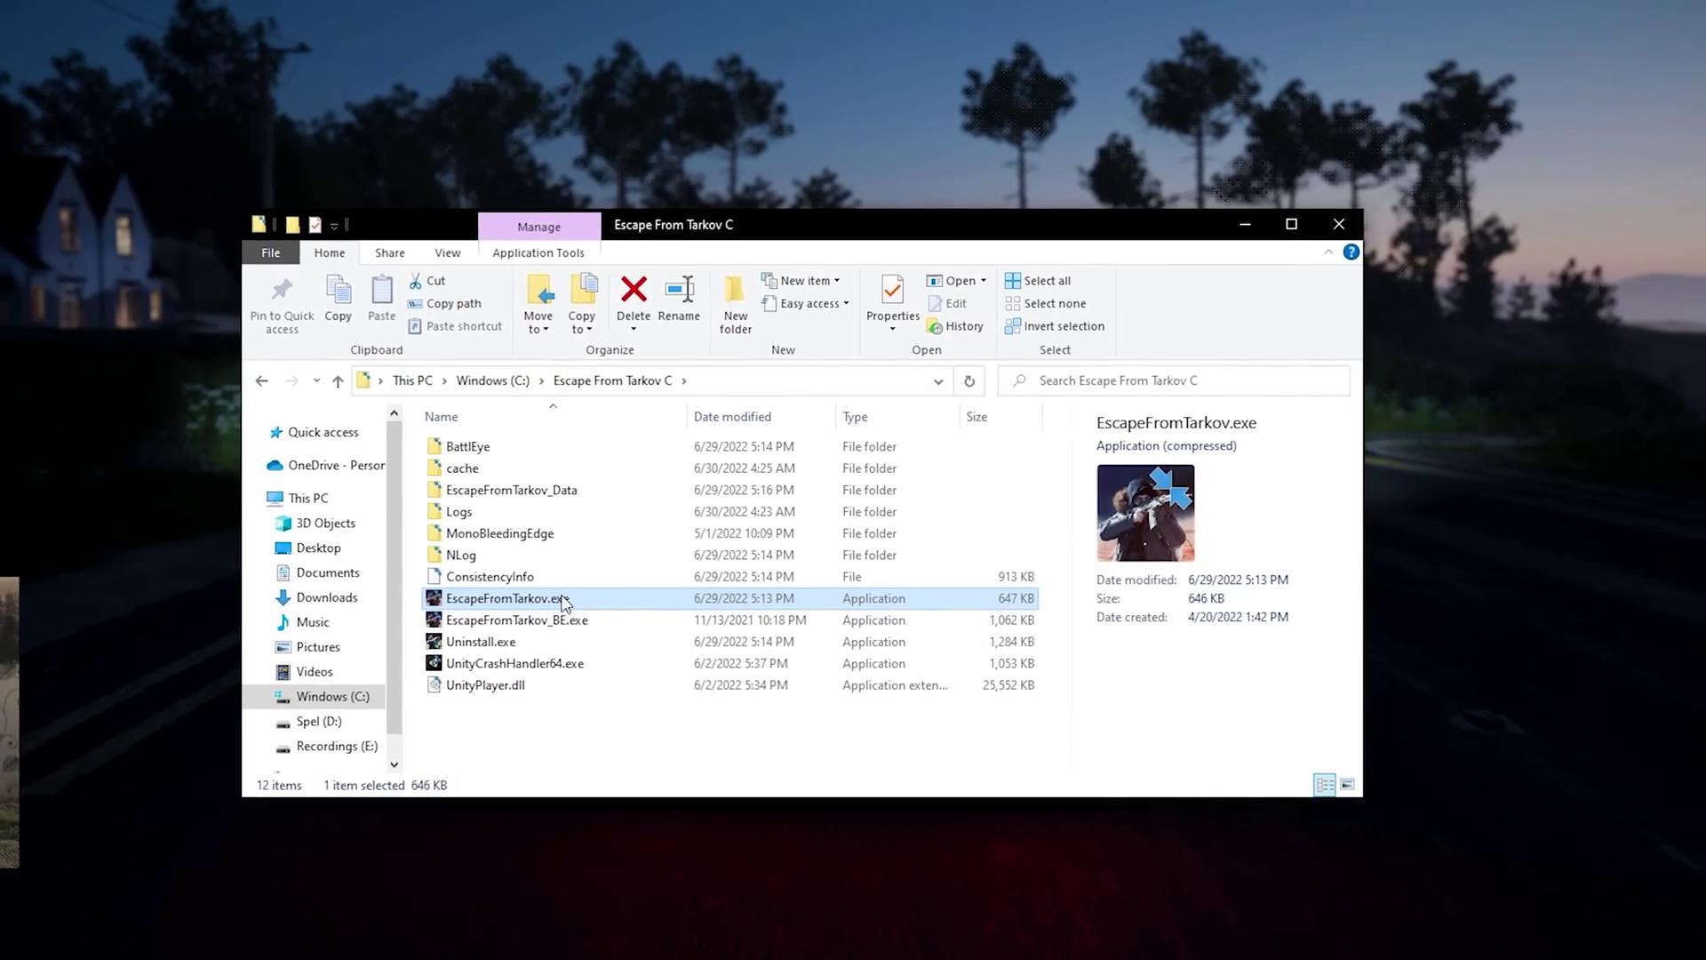
right_click(563, 601)
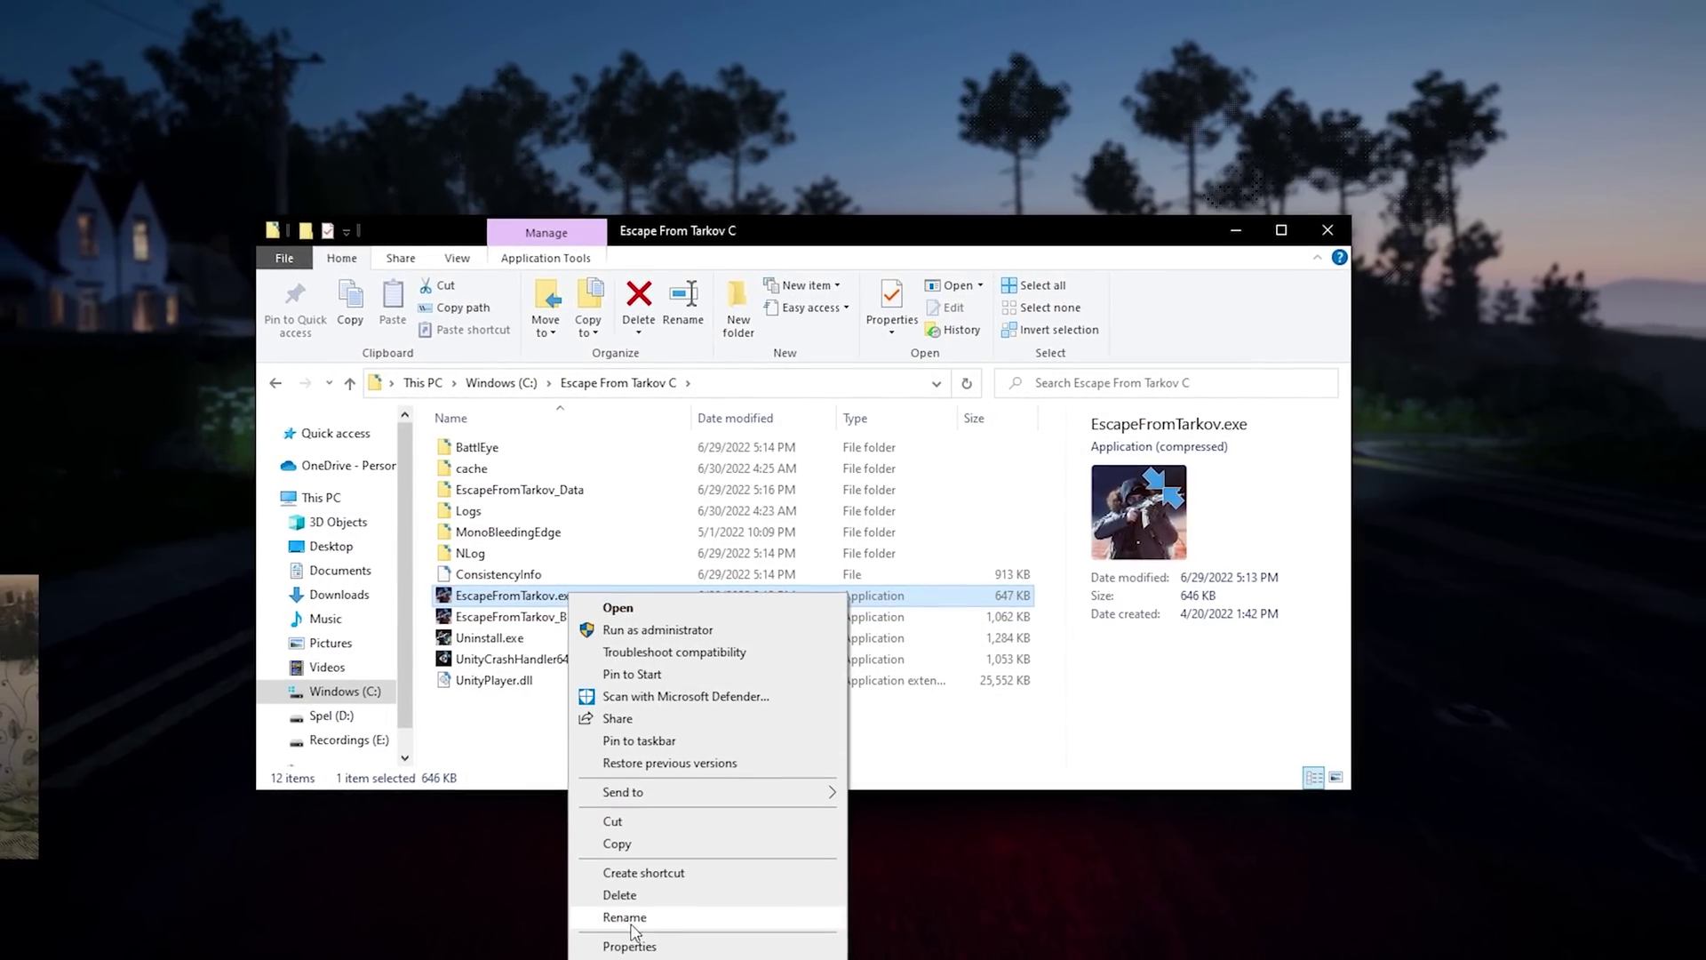
left_click(644, 936)
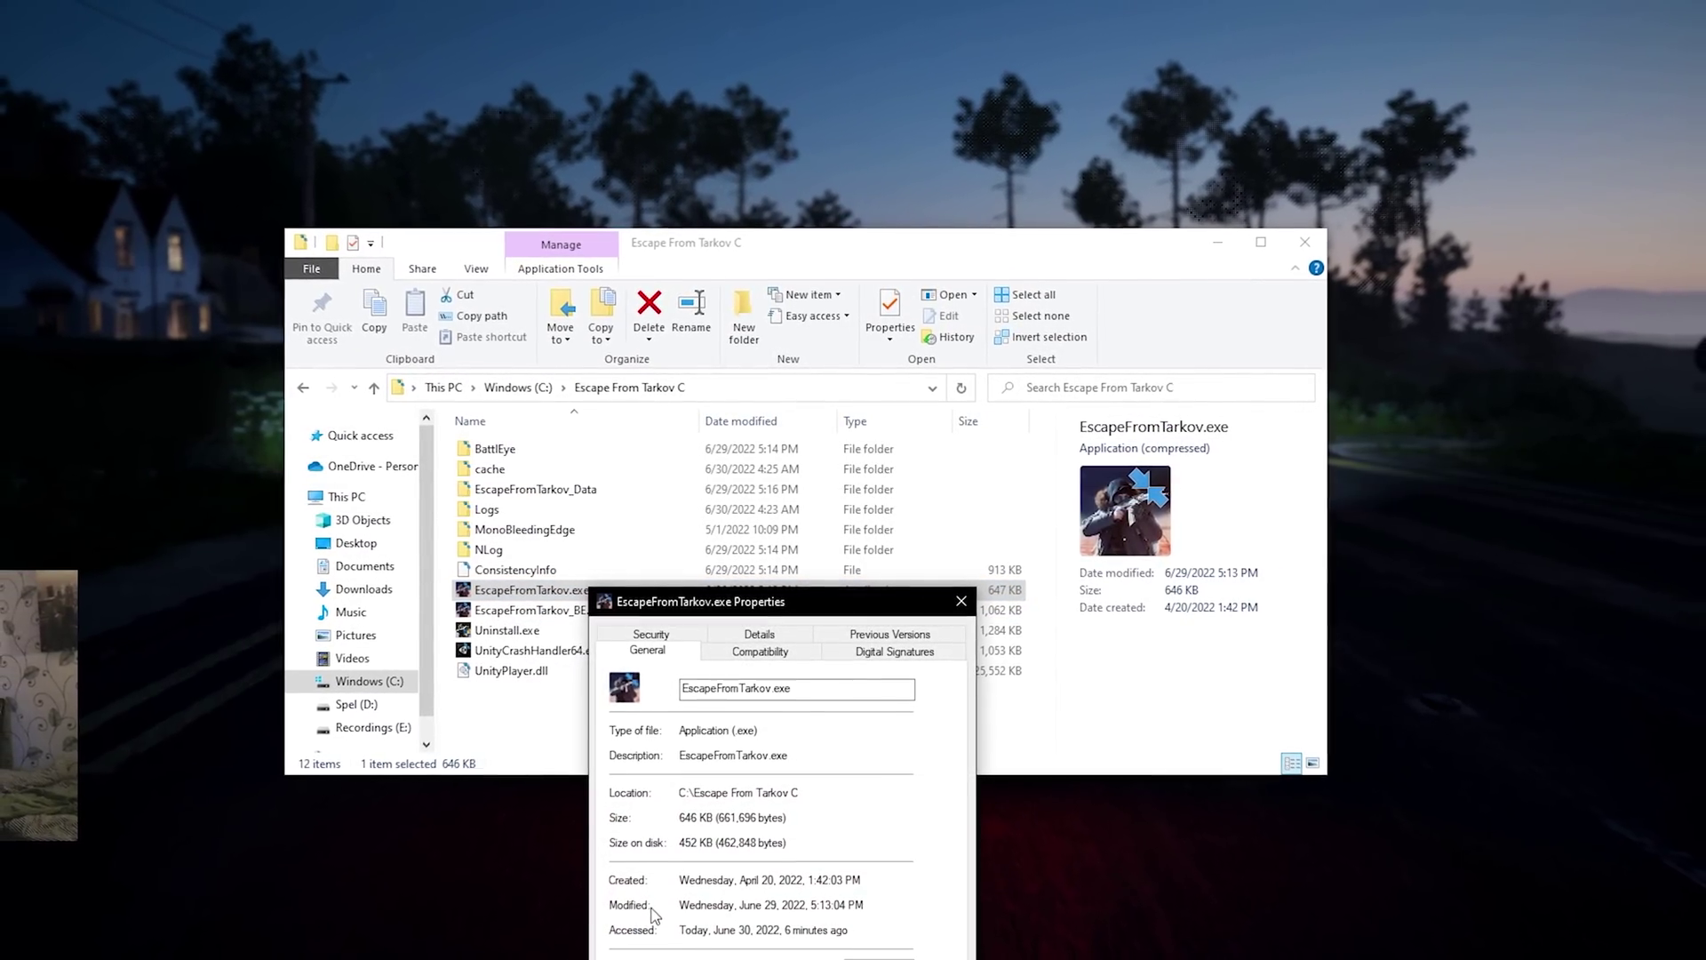
left_click(765, 660)
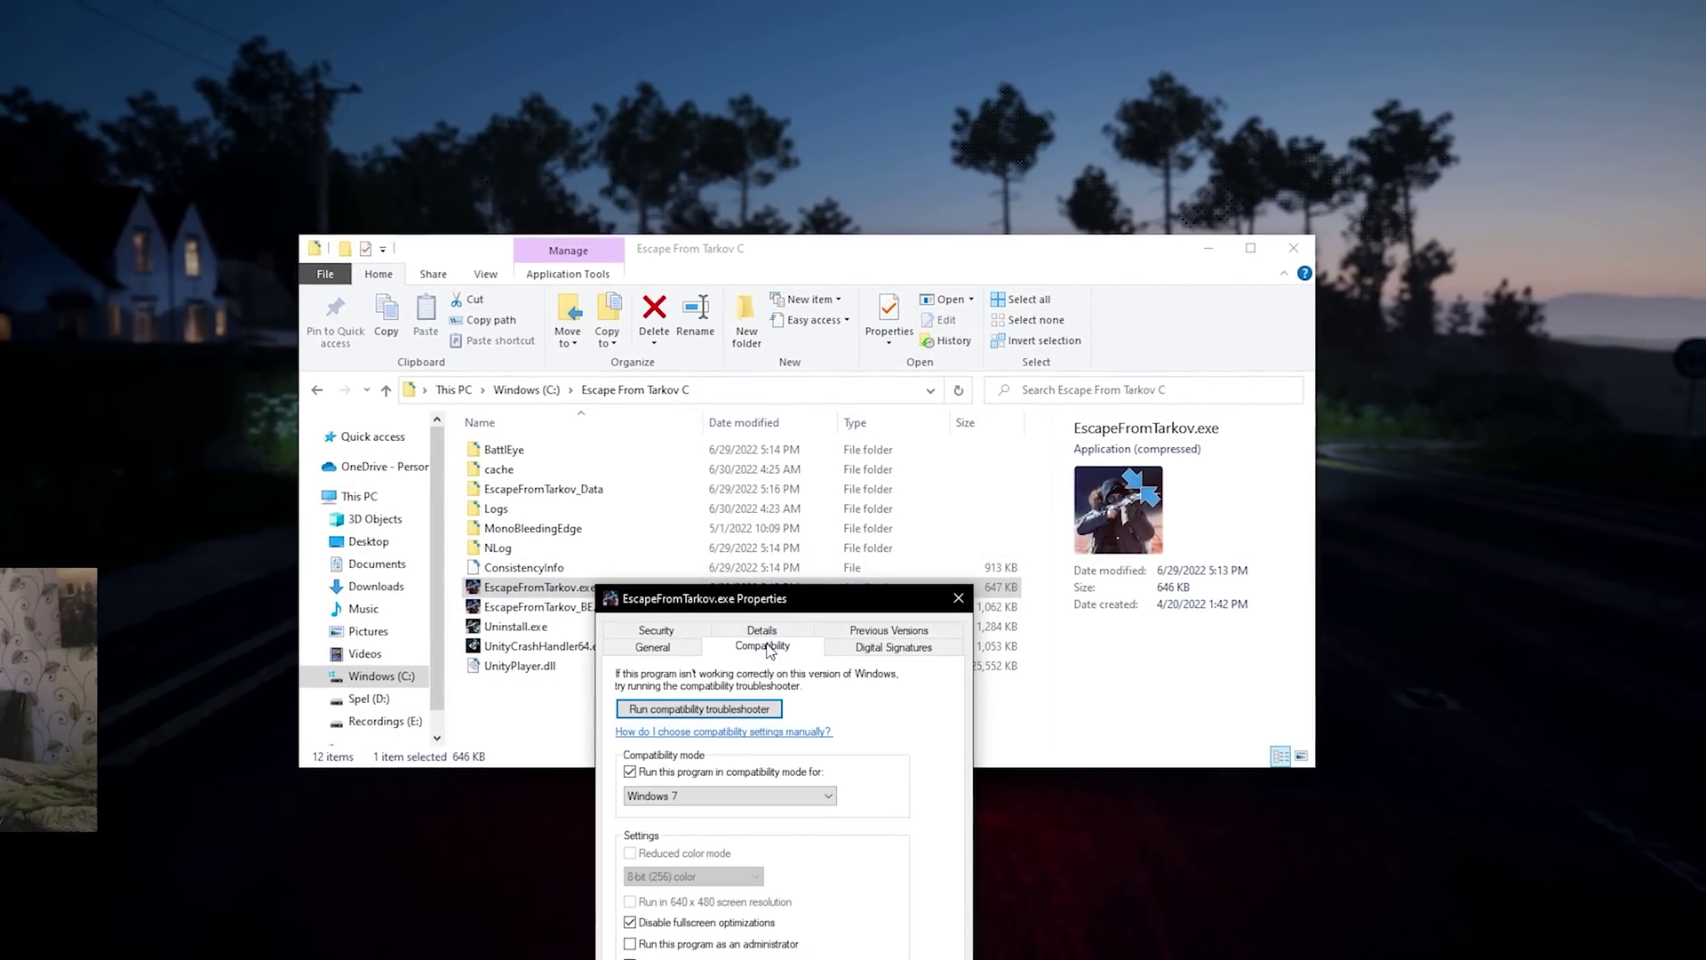
left_click_drag(703, 599, 805, 328)
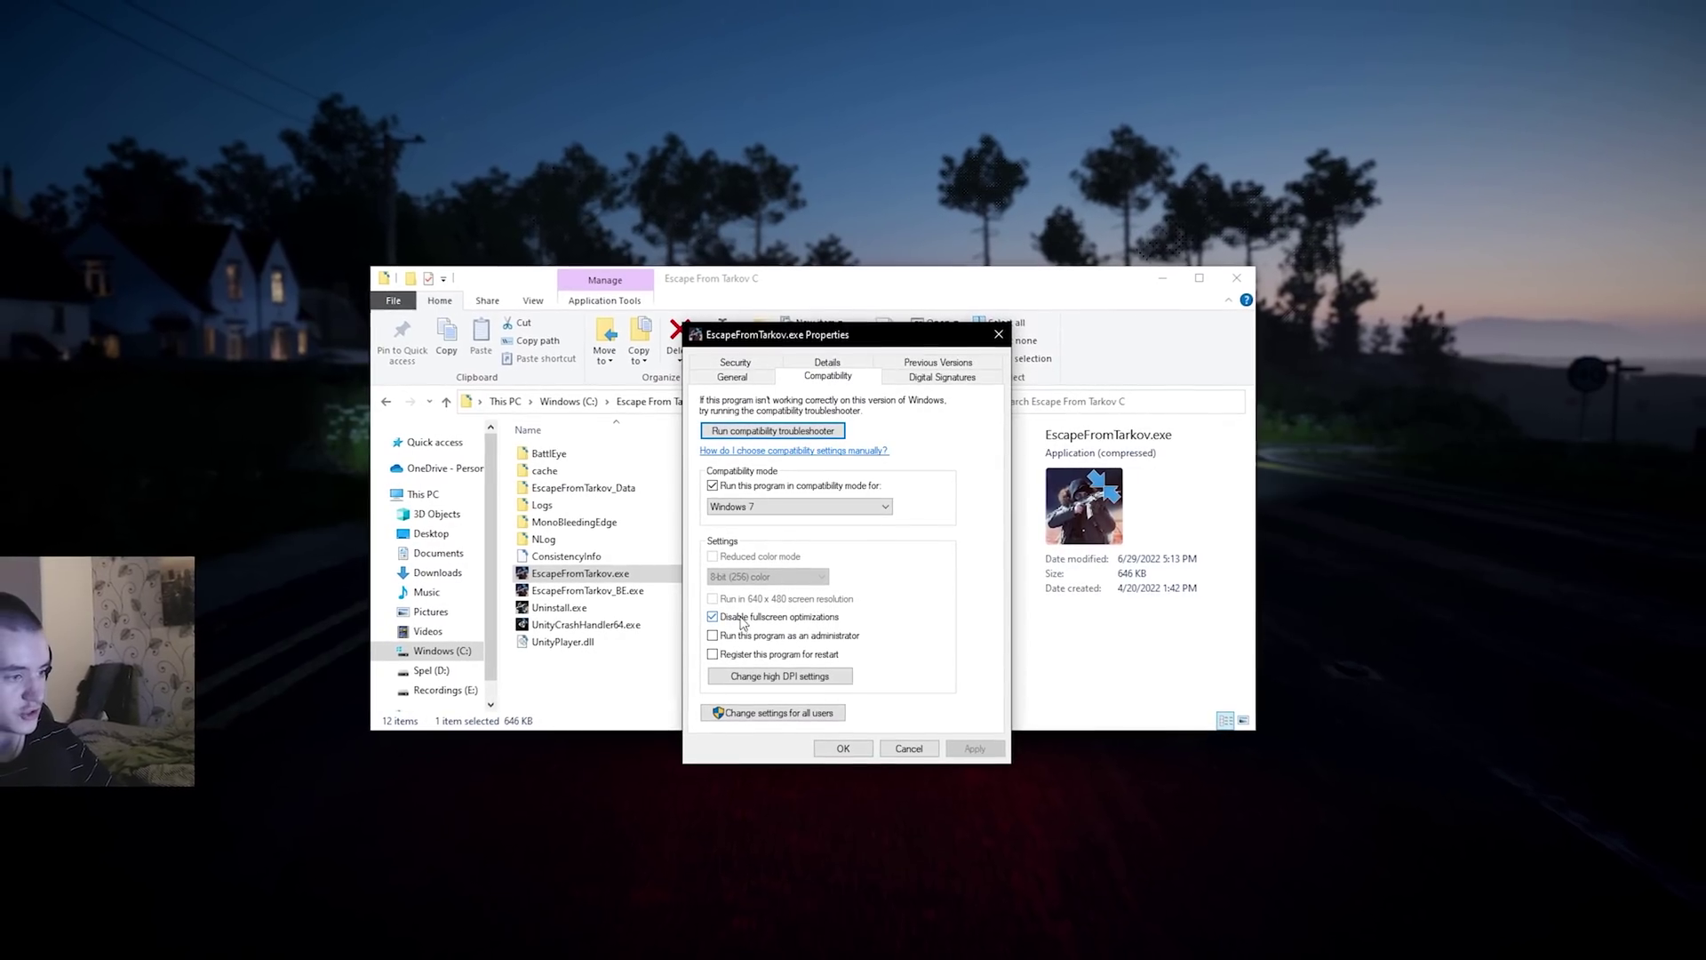
left_click(818, 680)
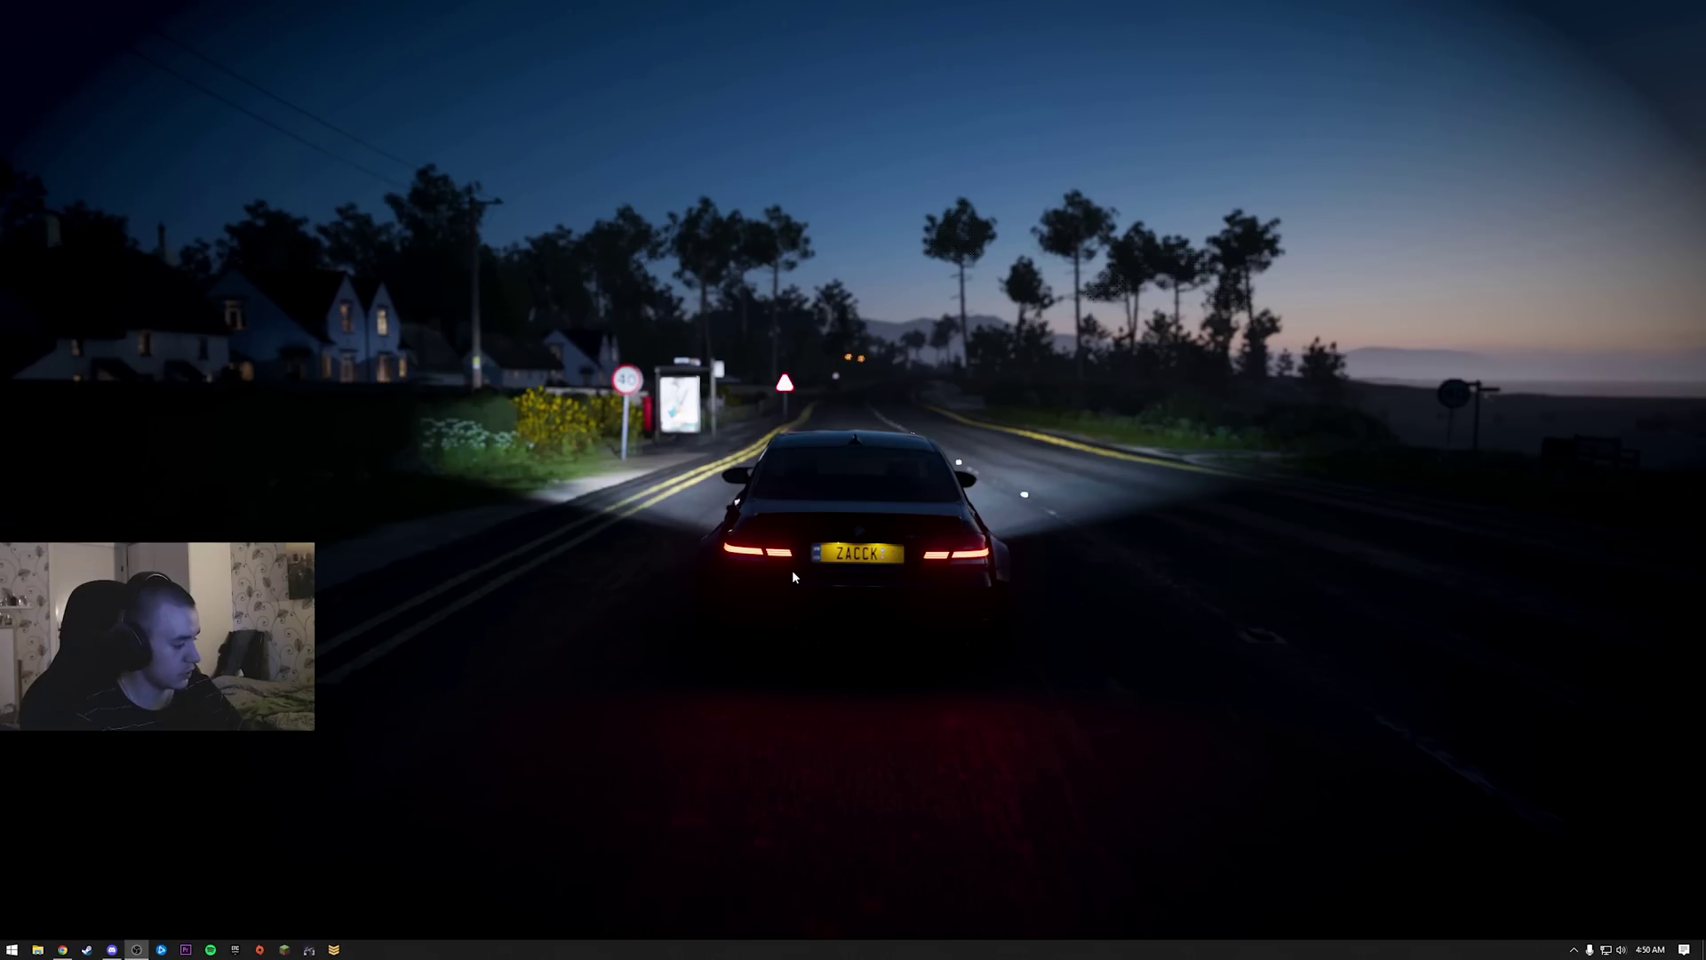
Step: Open the Control Panel's power options under Hardware and Sound and select the Ultimate Performance power plan
key("super")
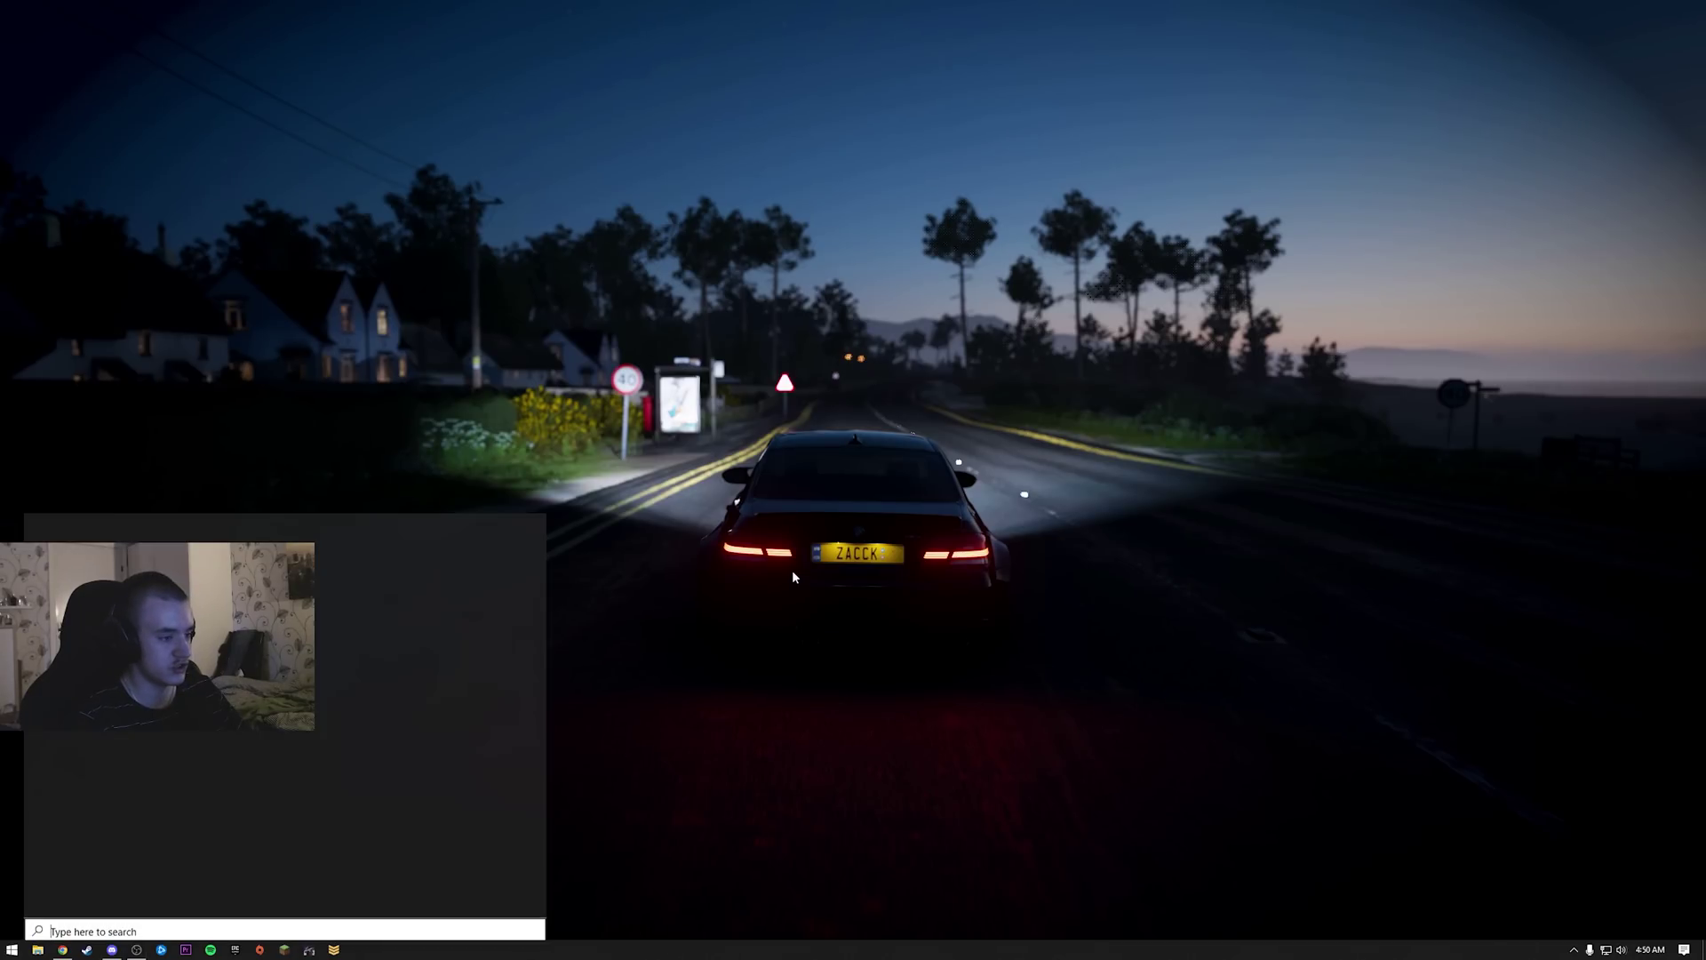
type("control")
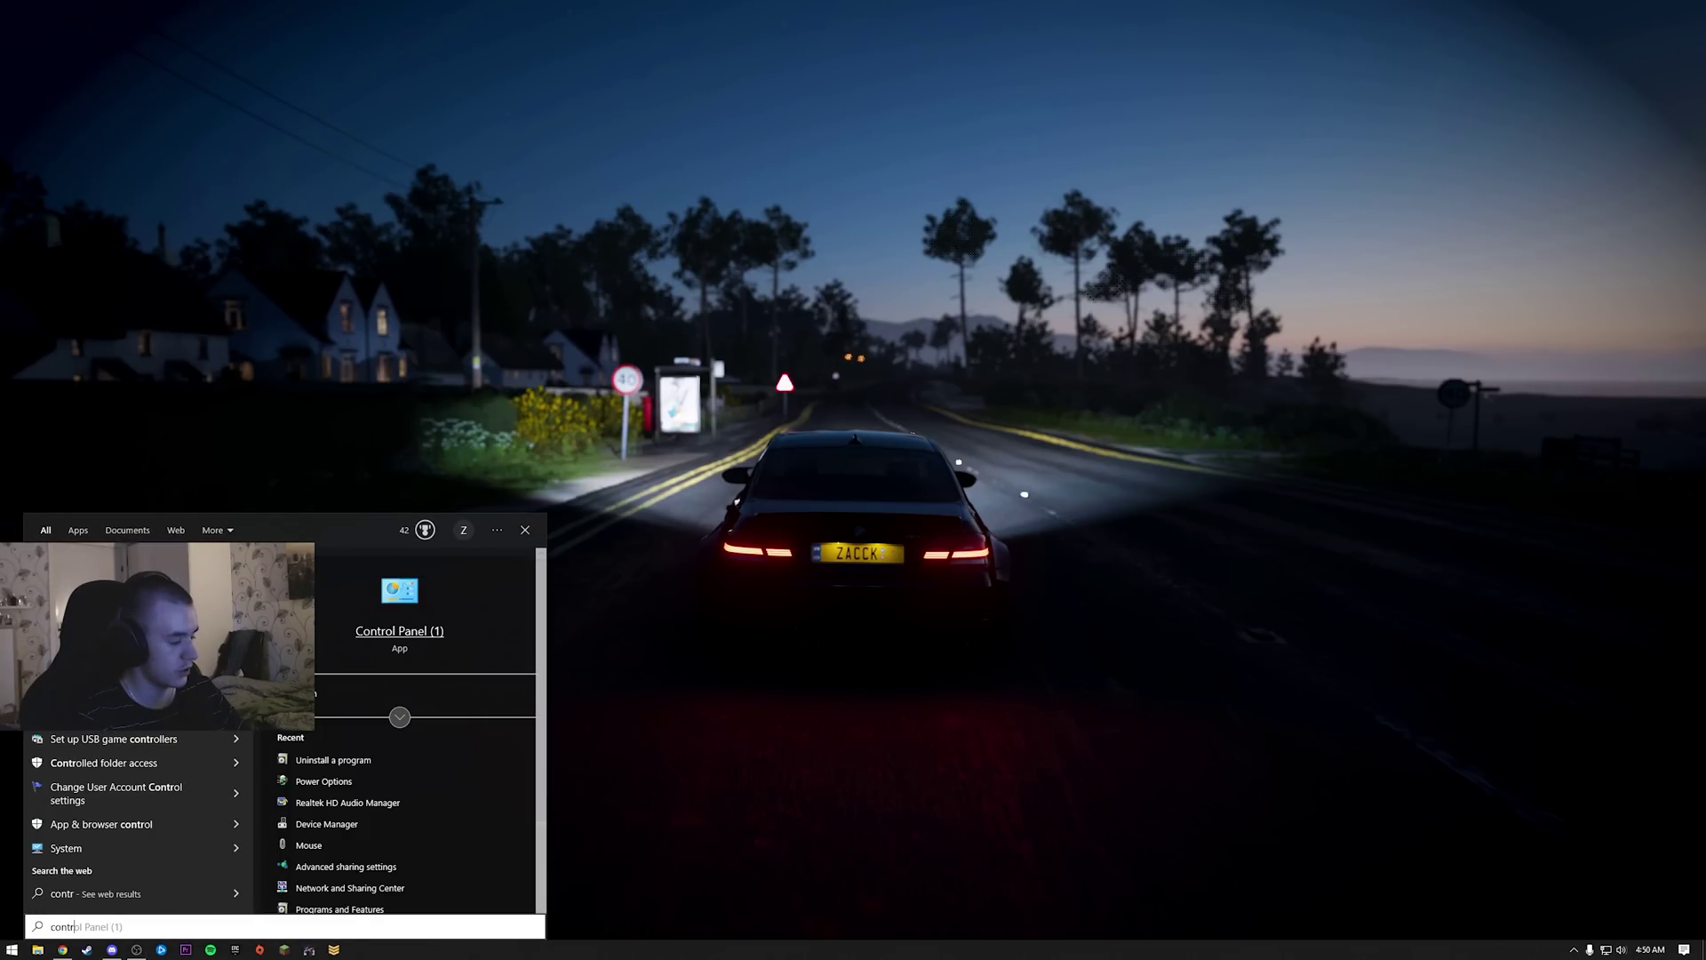
key("Return")
left_click(707, 487)
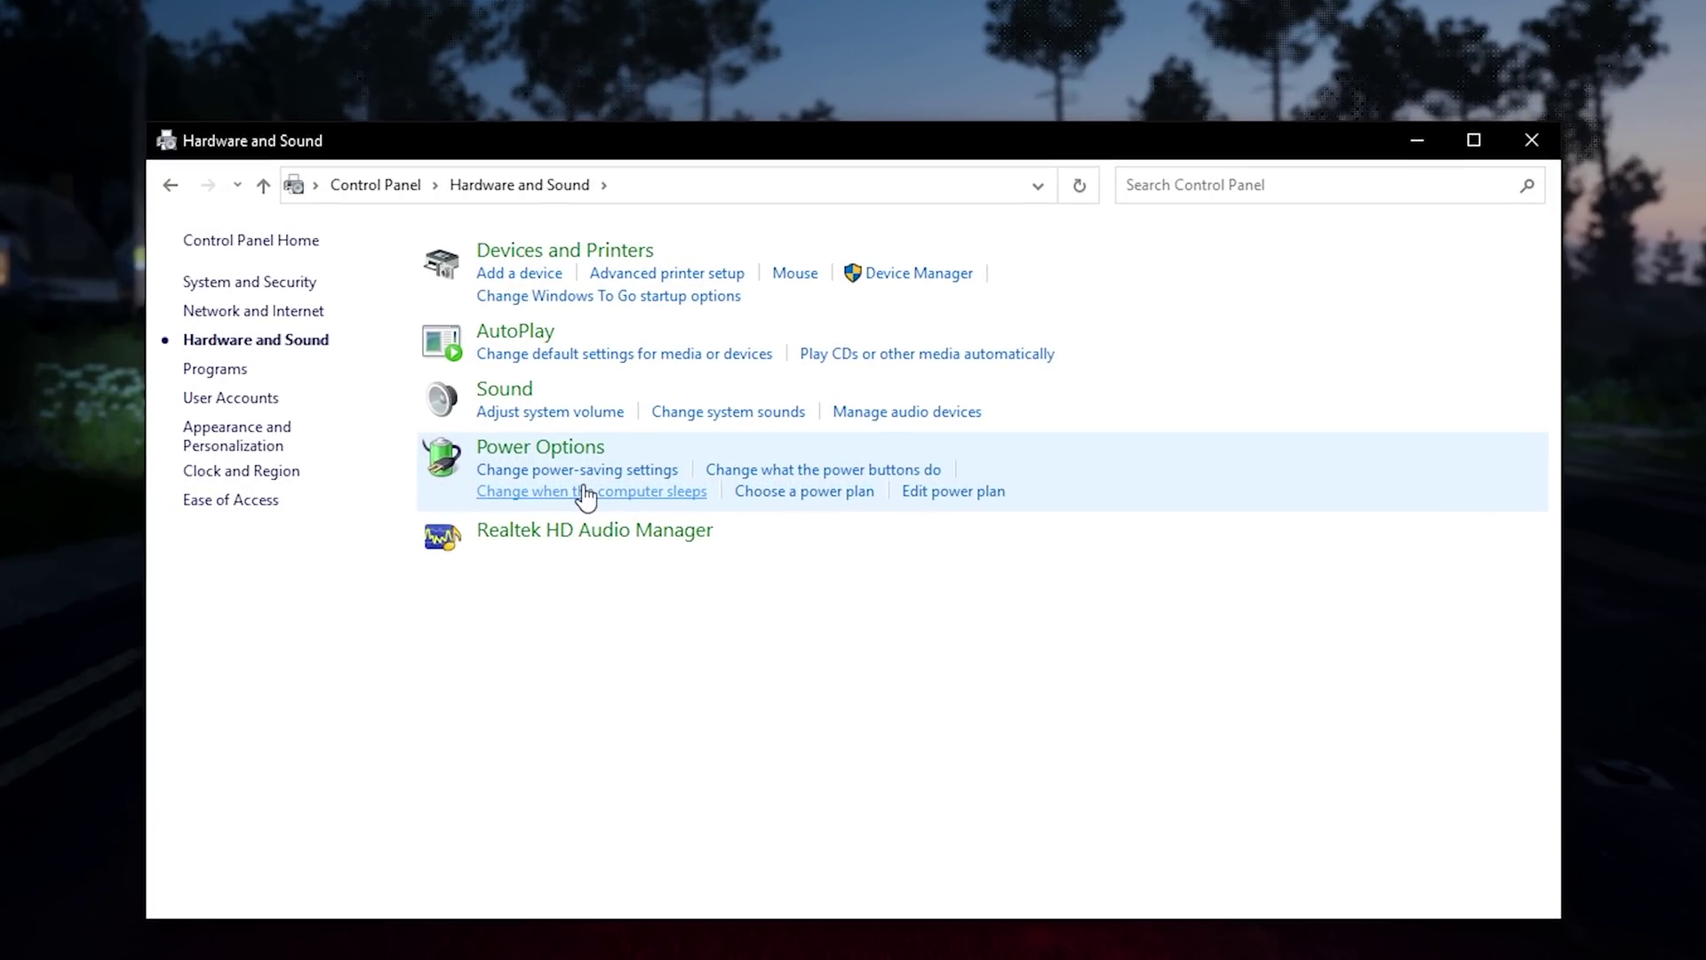
left_click(553, 451)
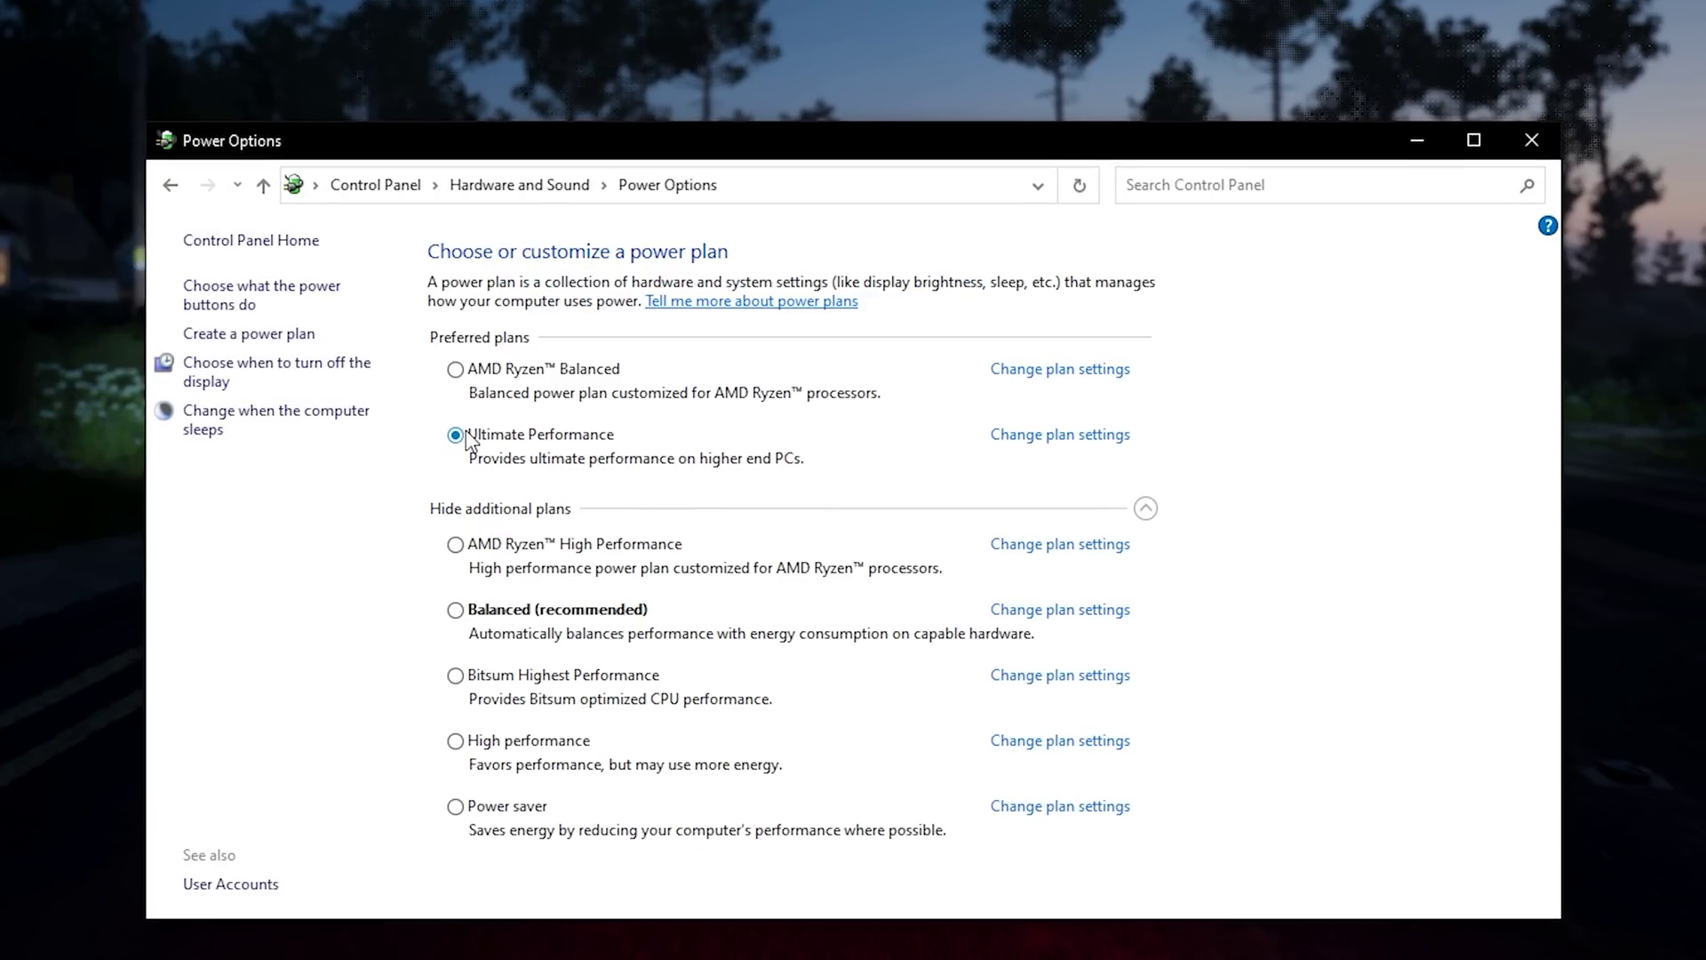
left_click(512, 435)
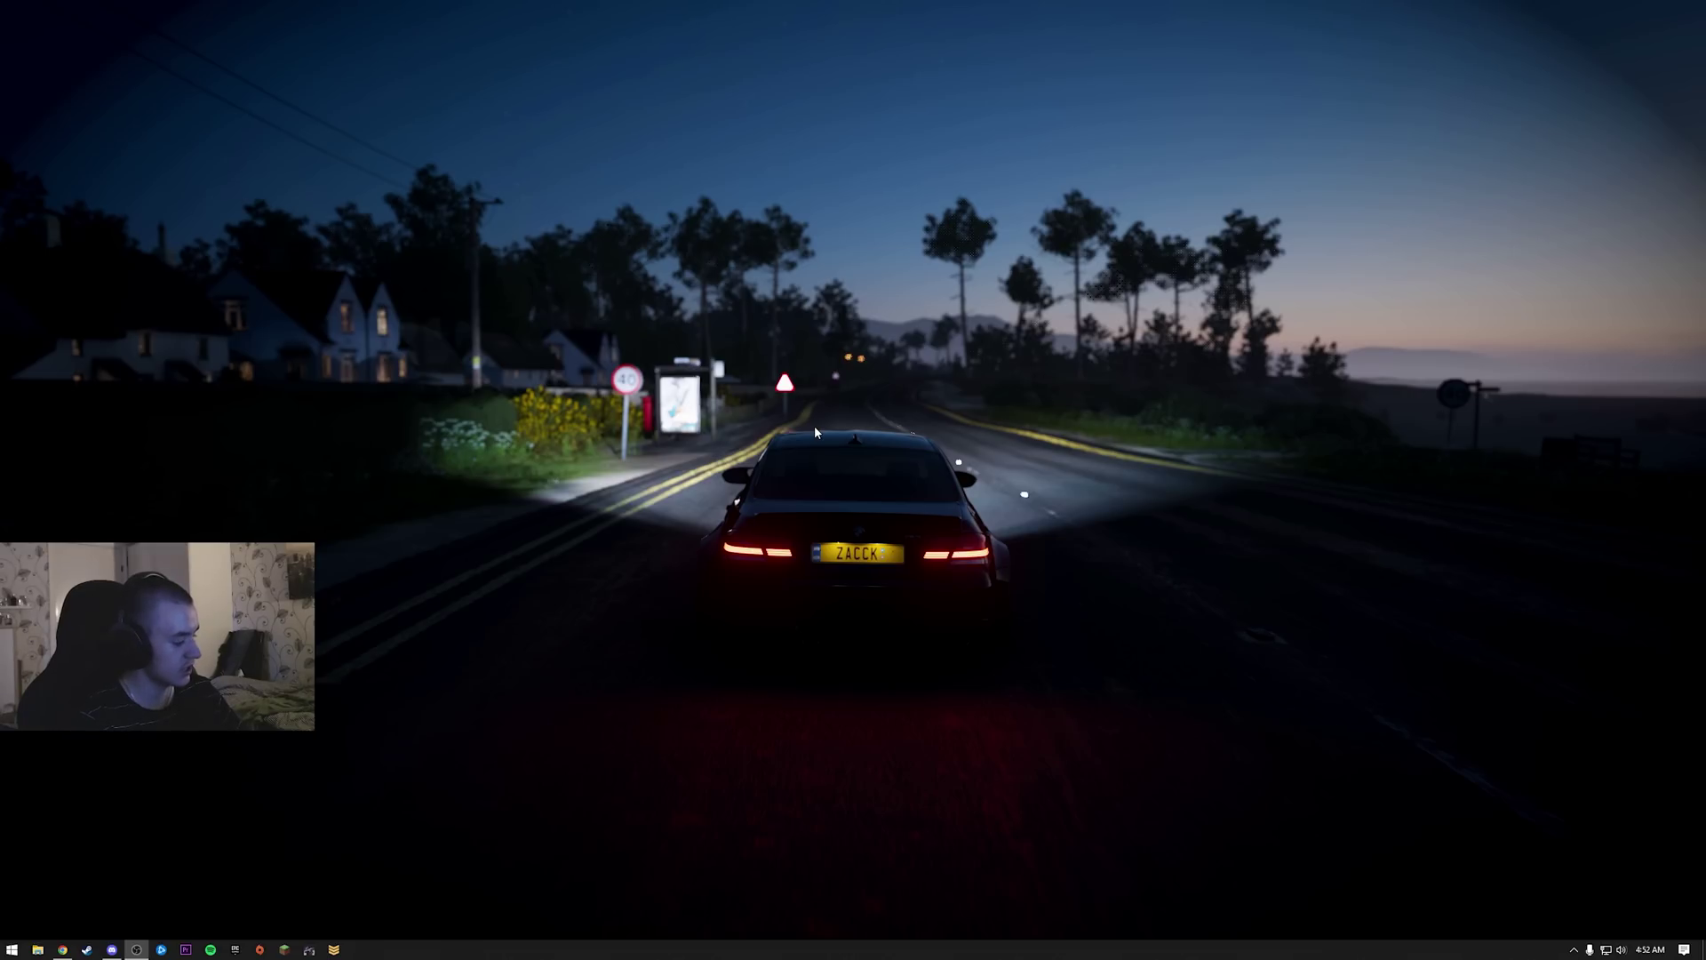
Step: Open the Windows Graphics settings and browse the Escape From Tarkov C folder for a desktop app, without adding one
key("super")
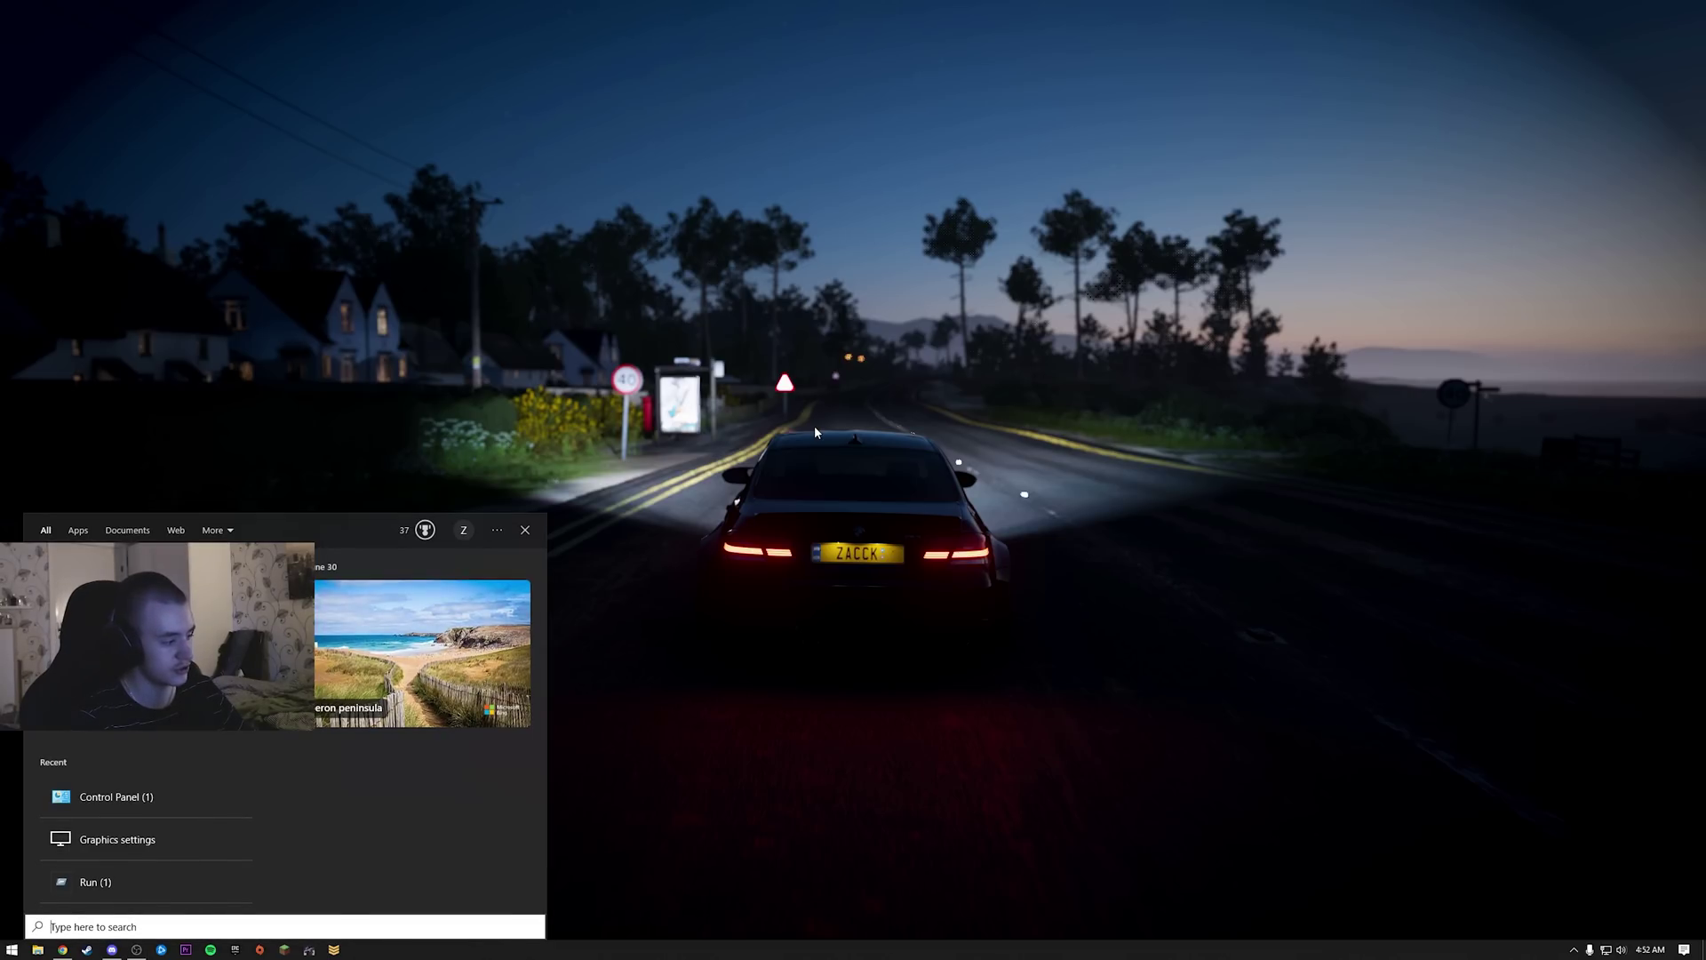
type("graphics")
key("Return")
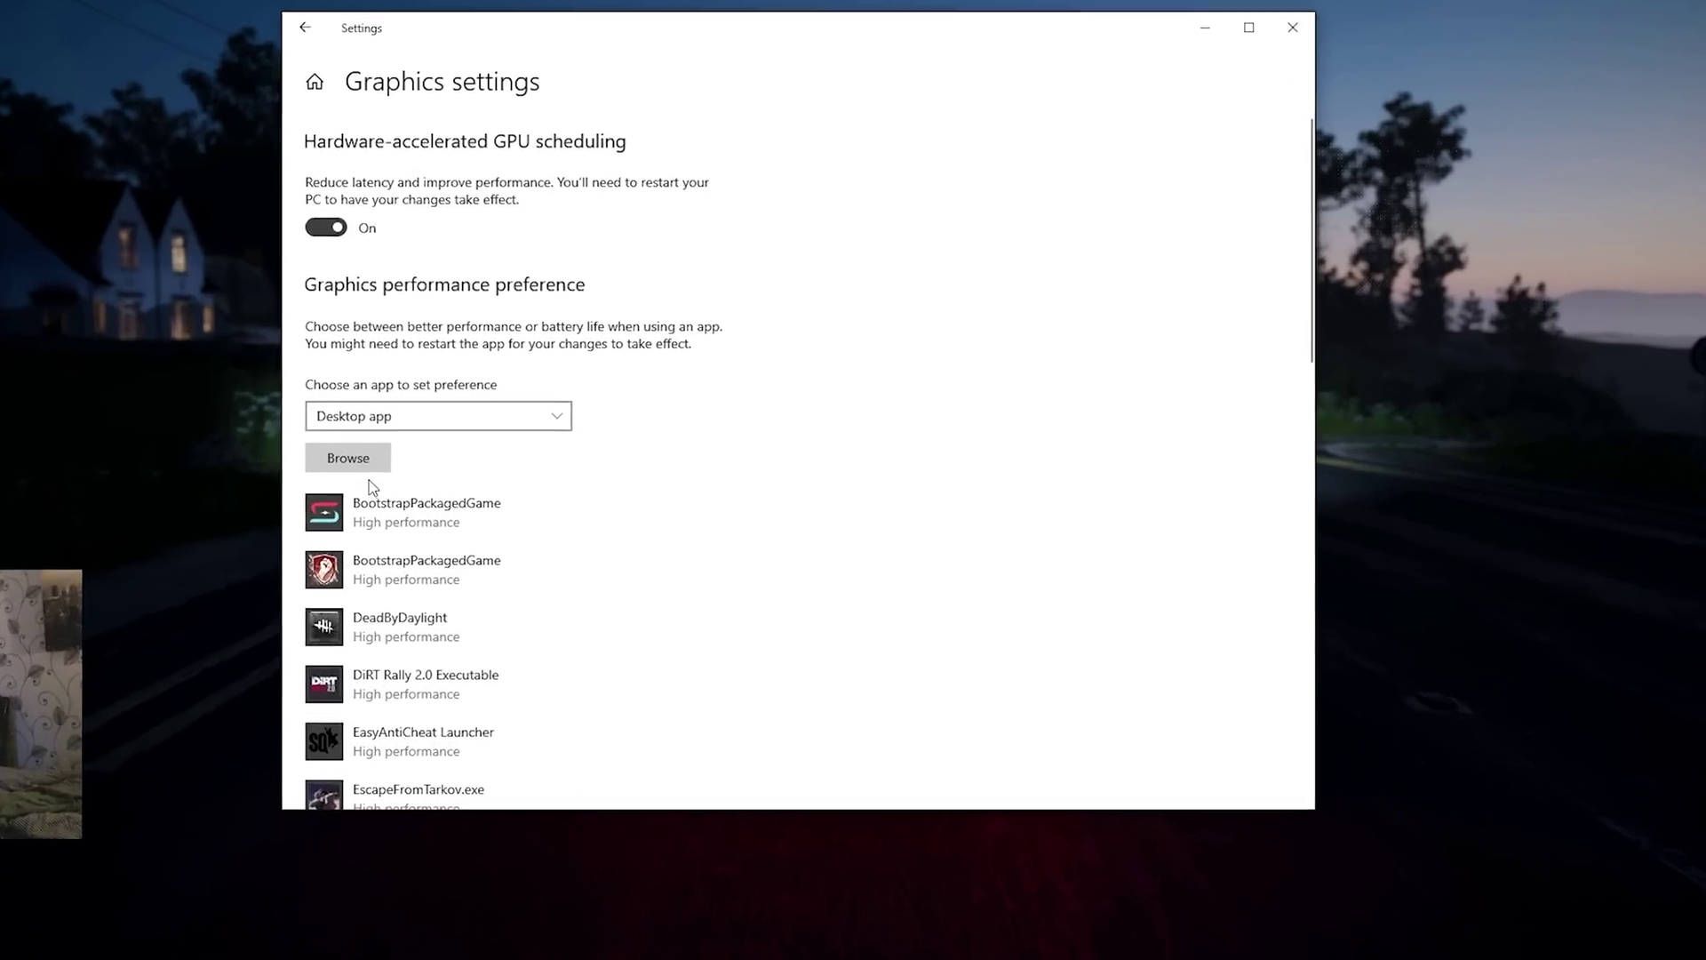
left_click(348, 457)
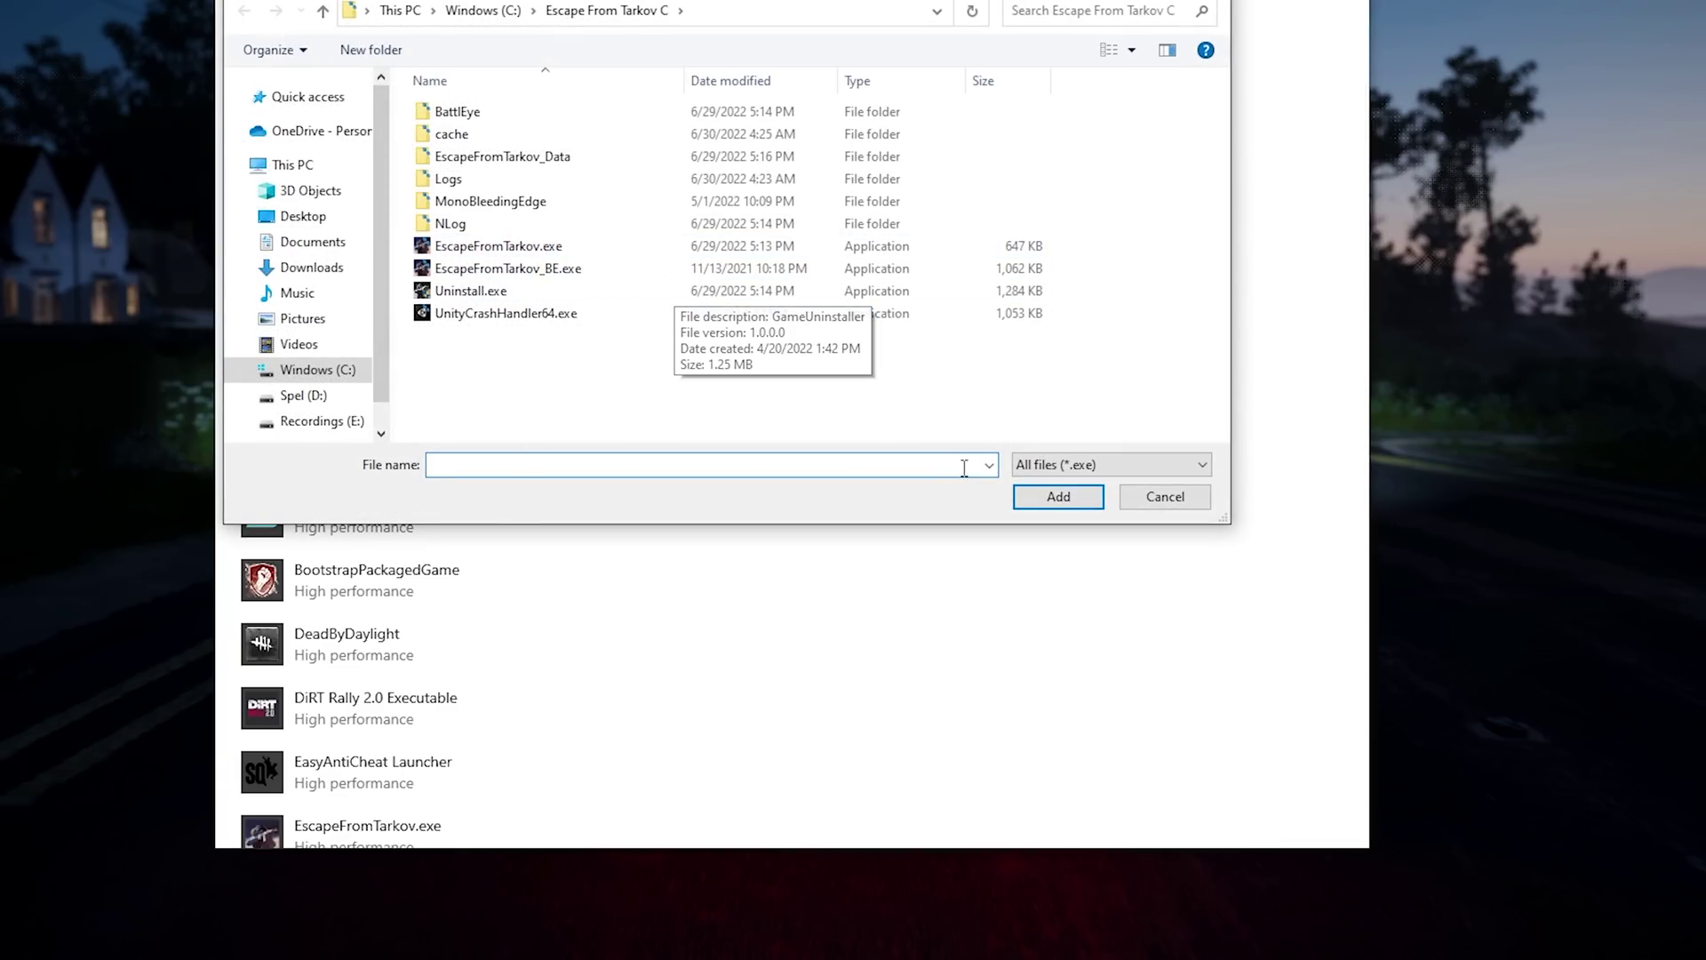
key("Escape")
Step: Review the graphics performance preferences in the app list and open the options for EscapeFromTarkov.exe
scroll(583, 534, "down", 3)
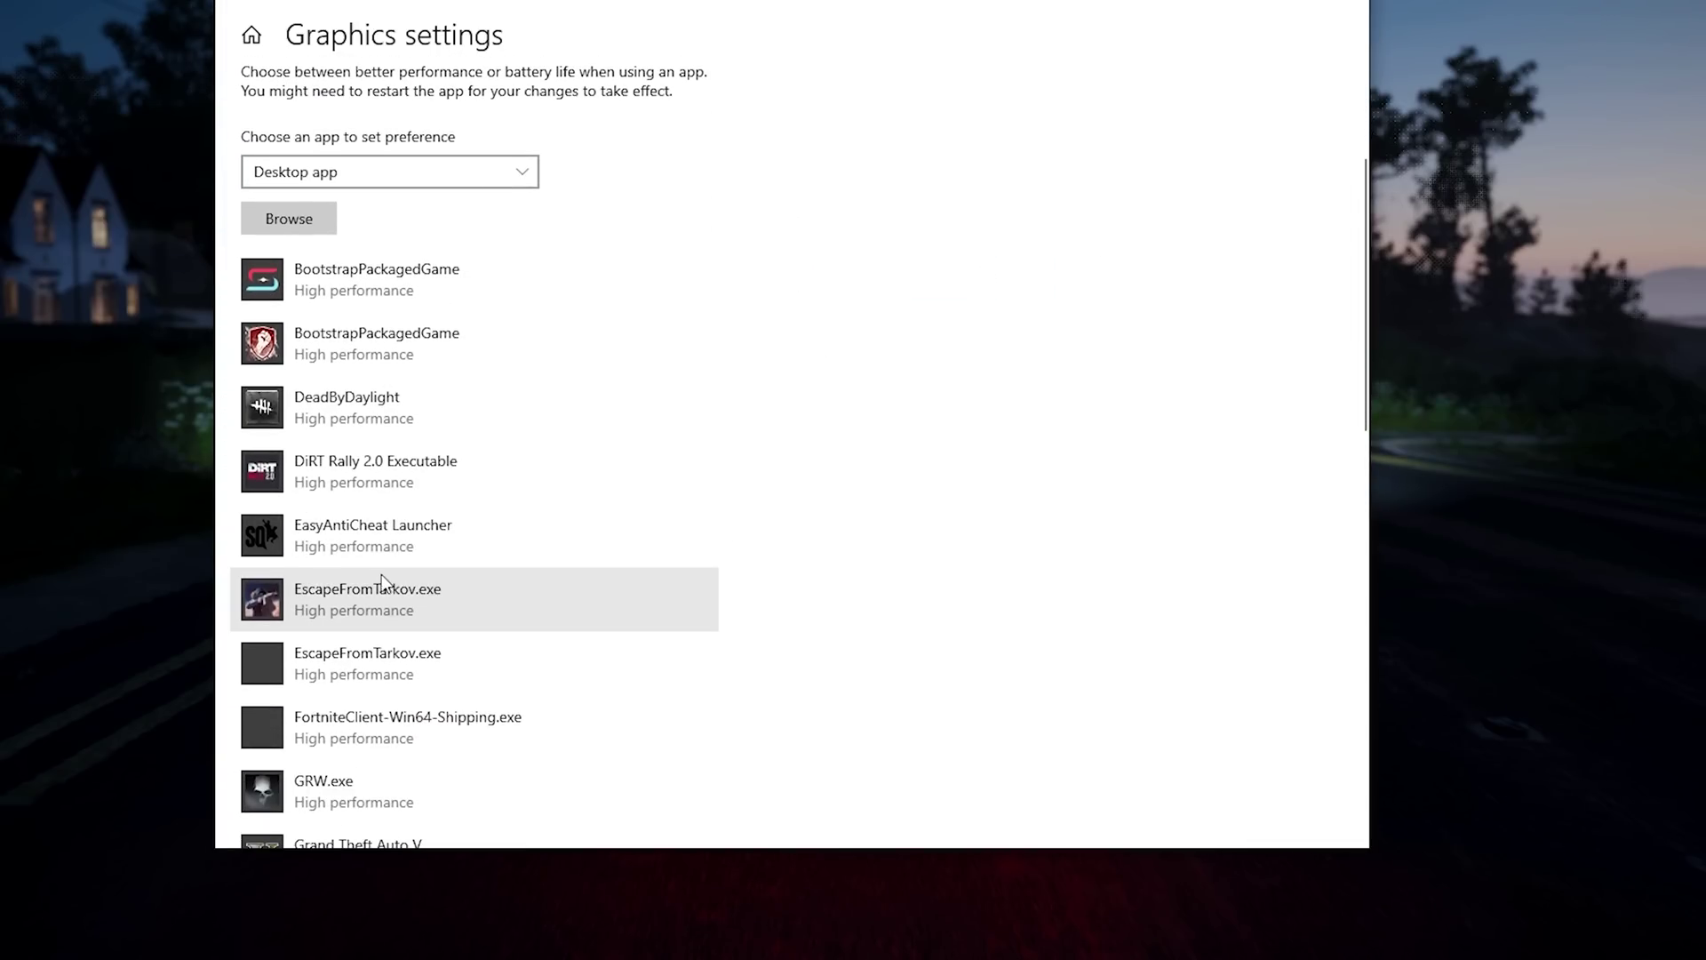
scroll(382, 574, "down", 10)
scroll(363, 534, "up", 5)
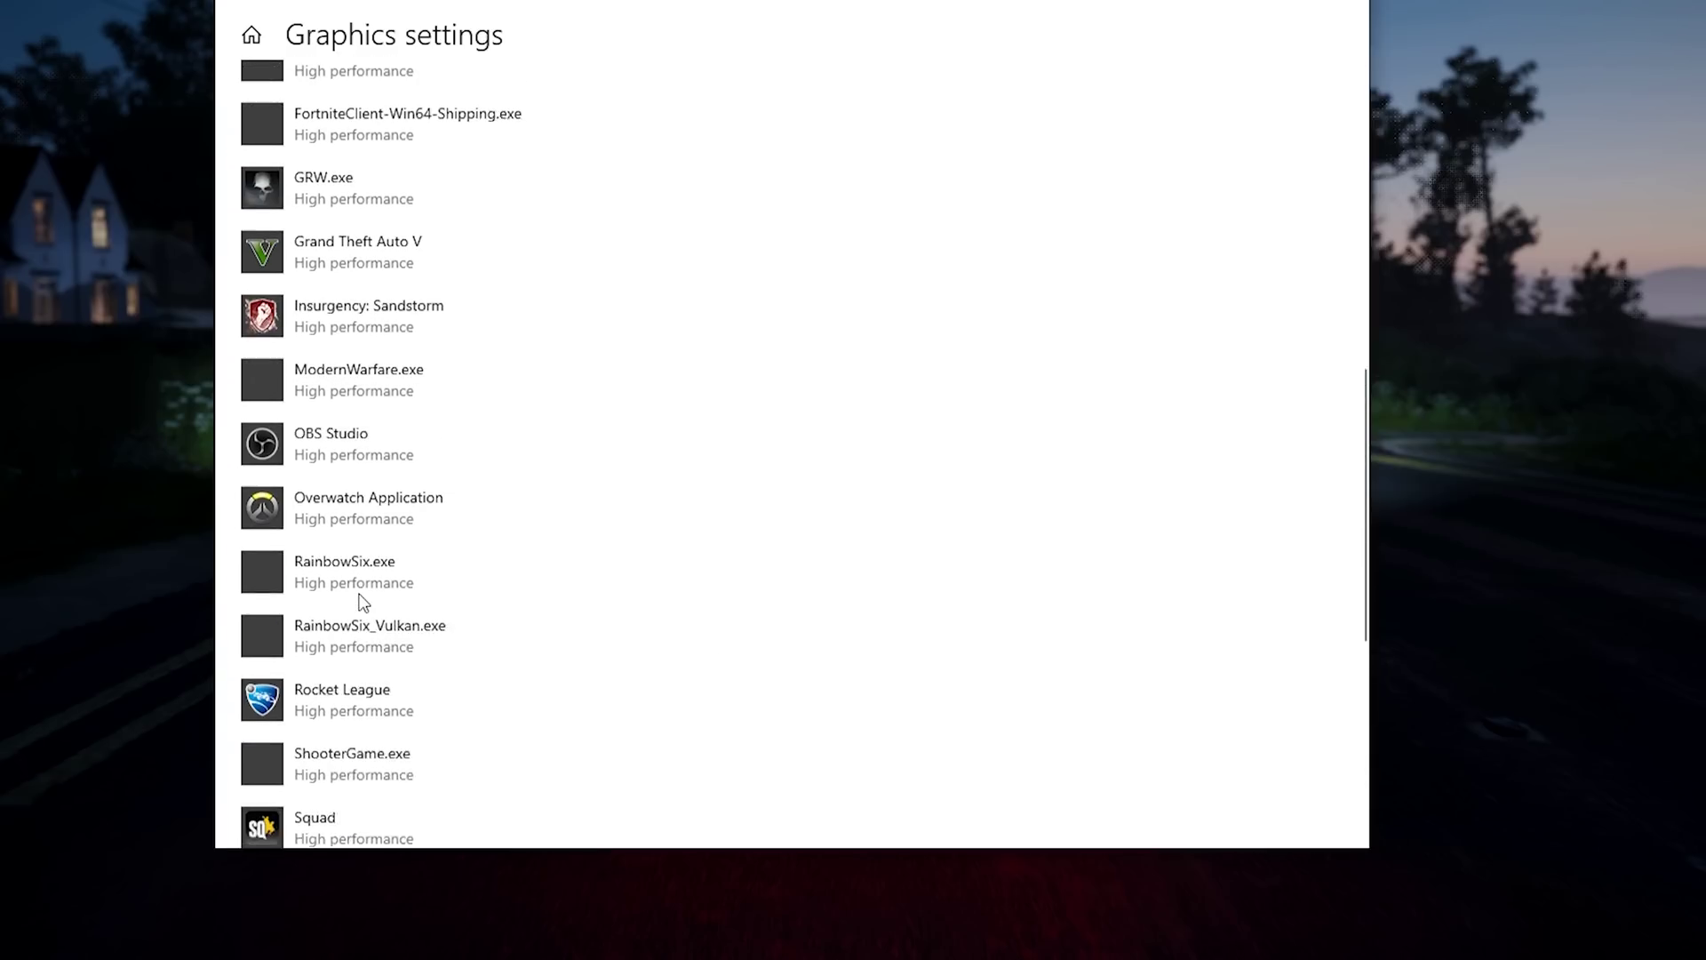
scroll(362, 601, "up", 7)
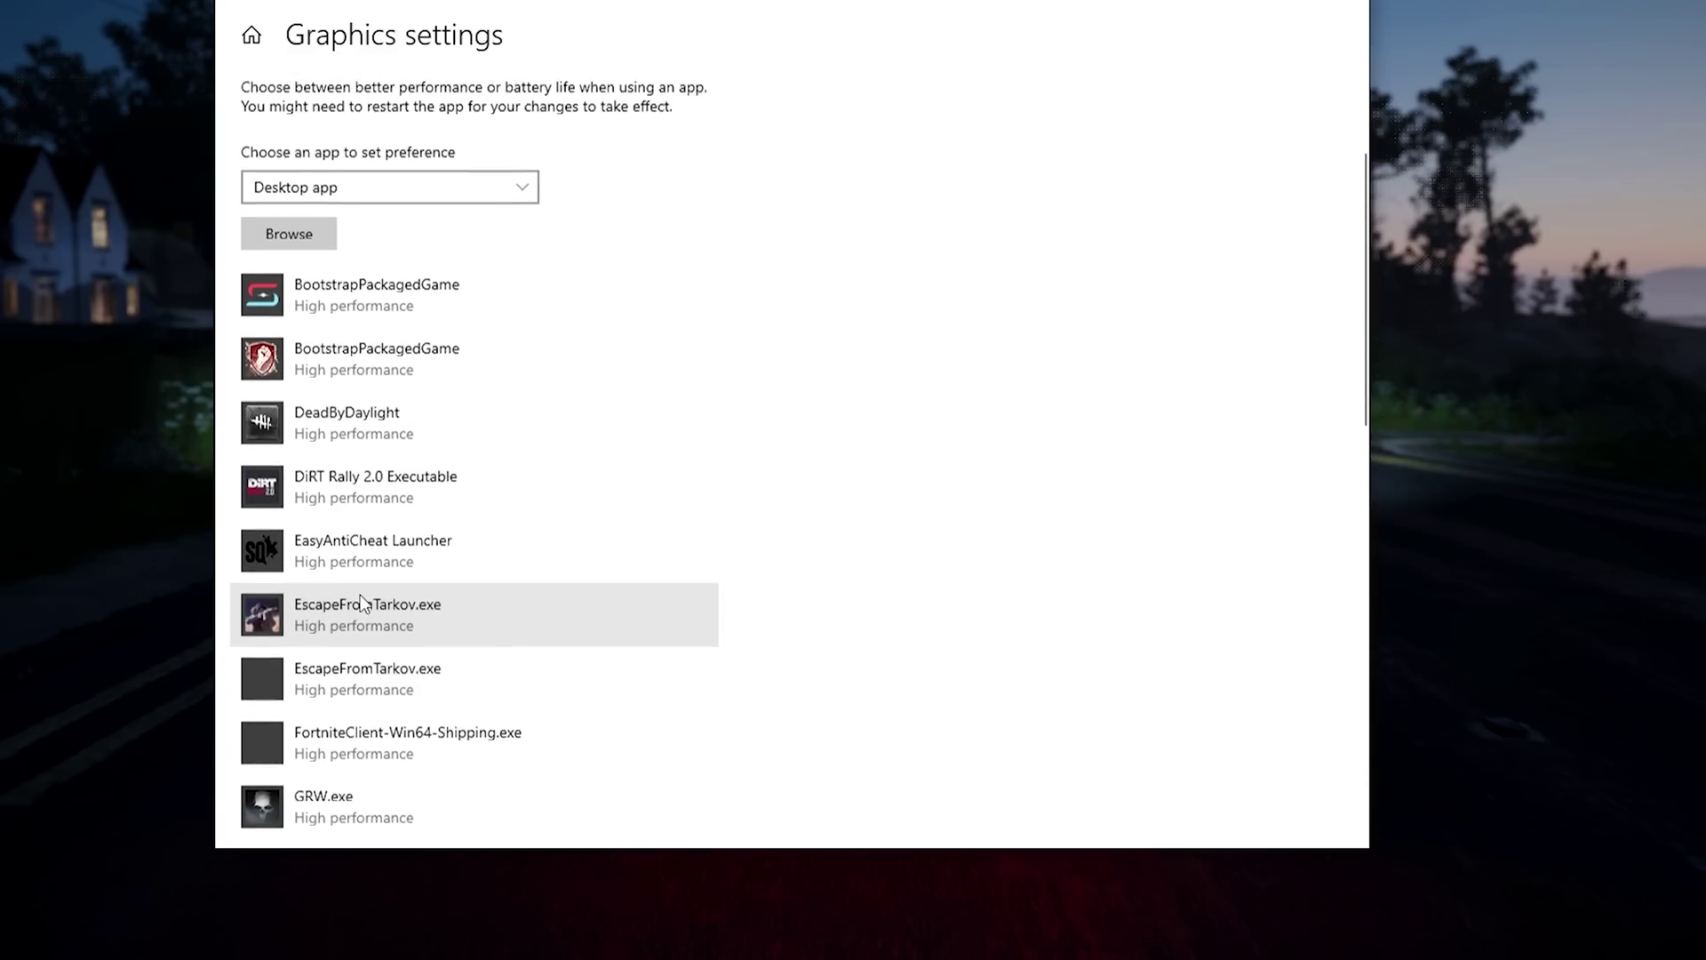
left_click(362, 605)
left_click(555, 687)
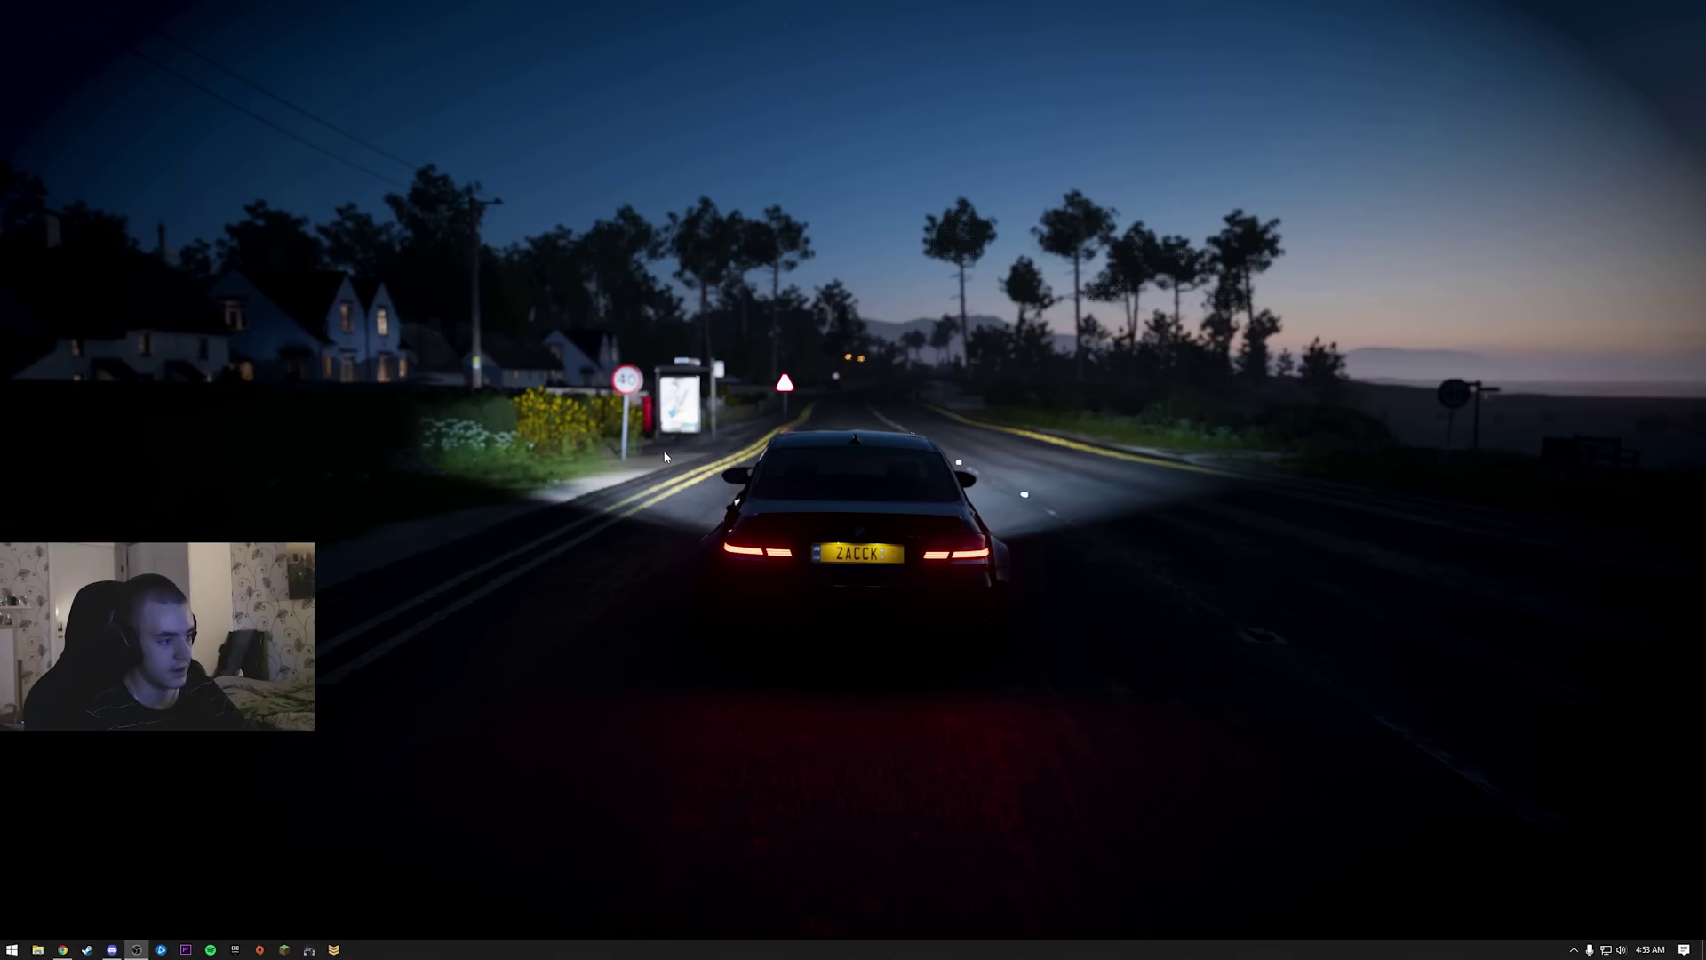
Step: Open the temporary files folder by running %temp% from the Run dialog
key("super+s")
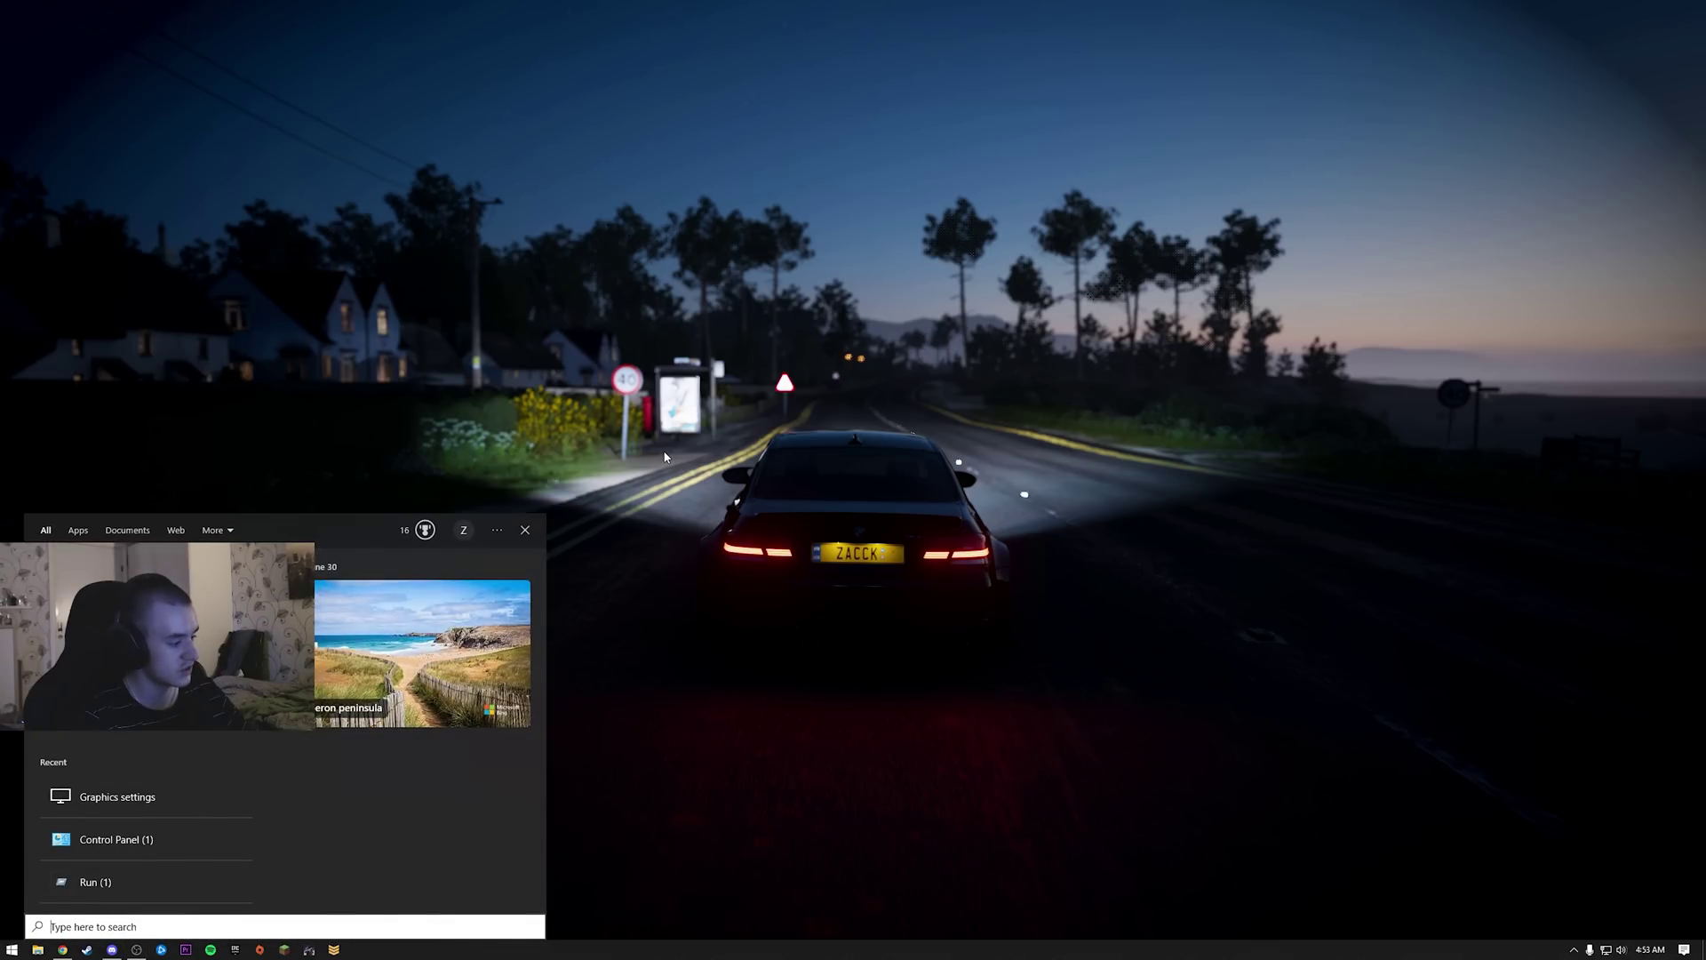
type("run")
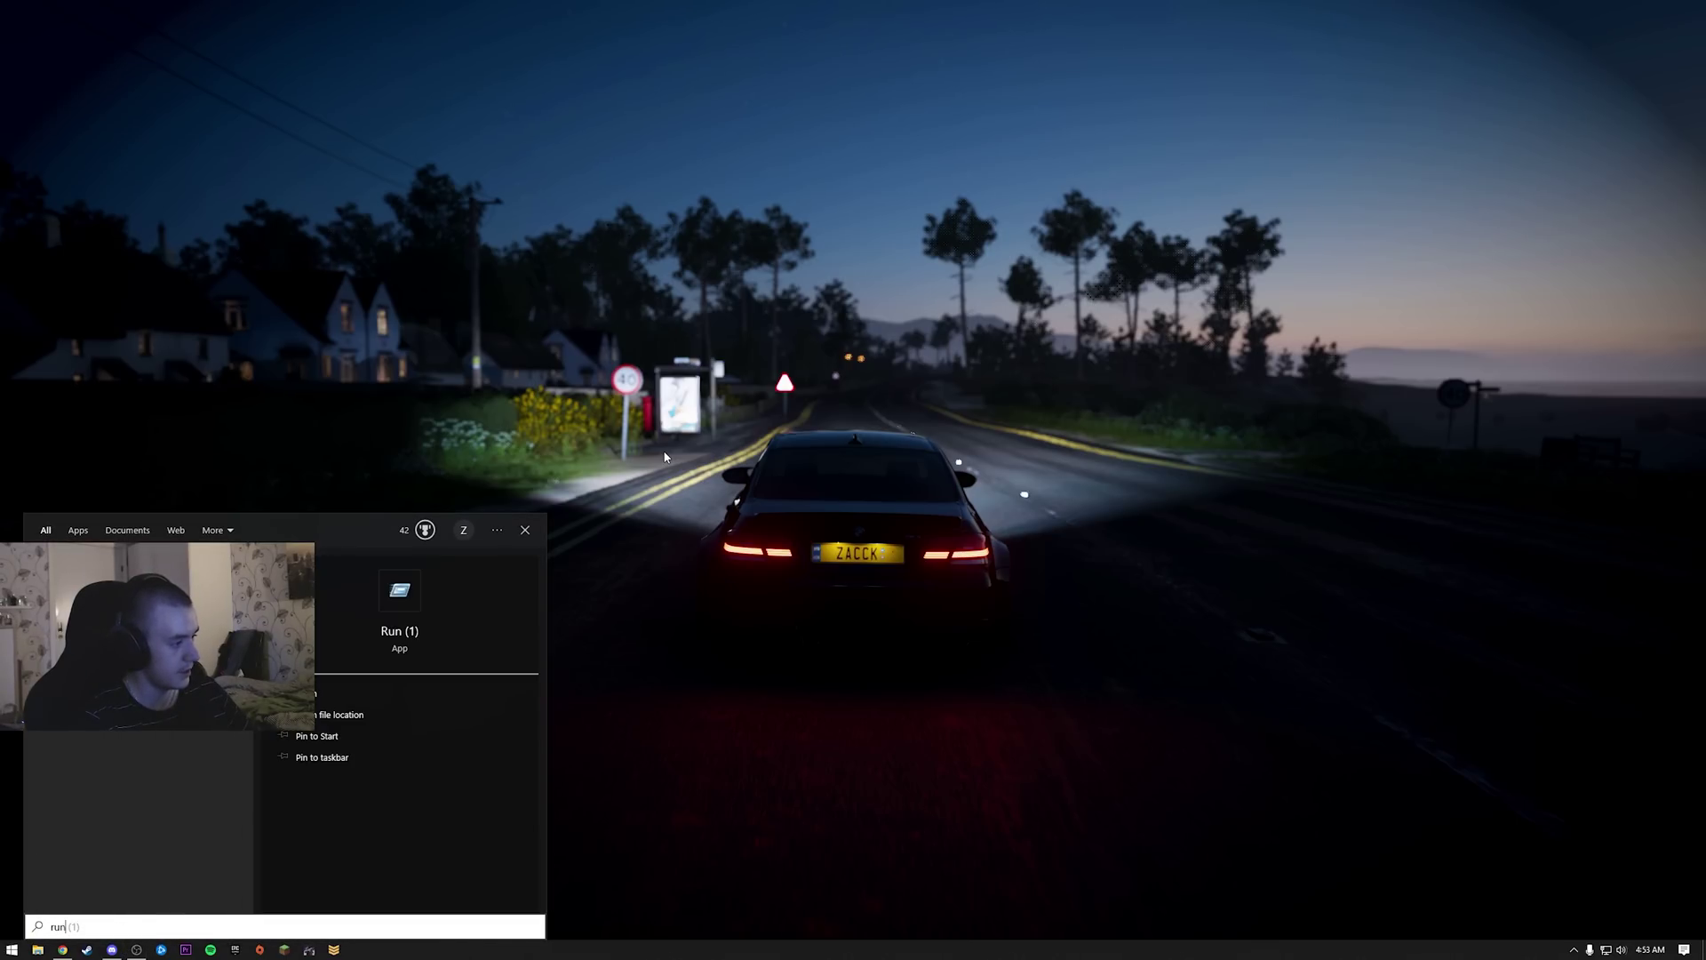
key("Return")
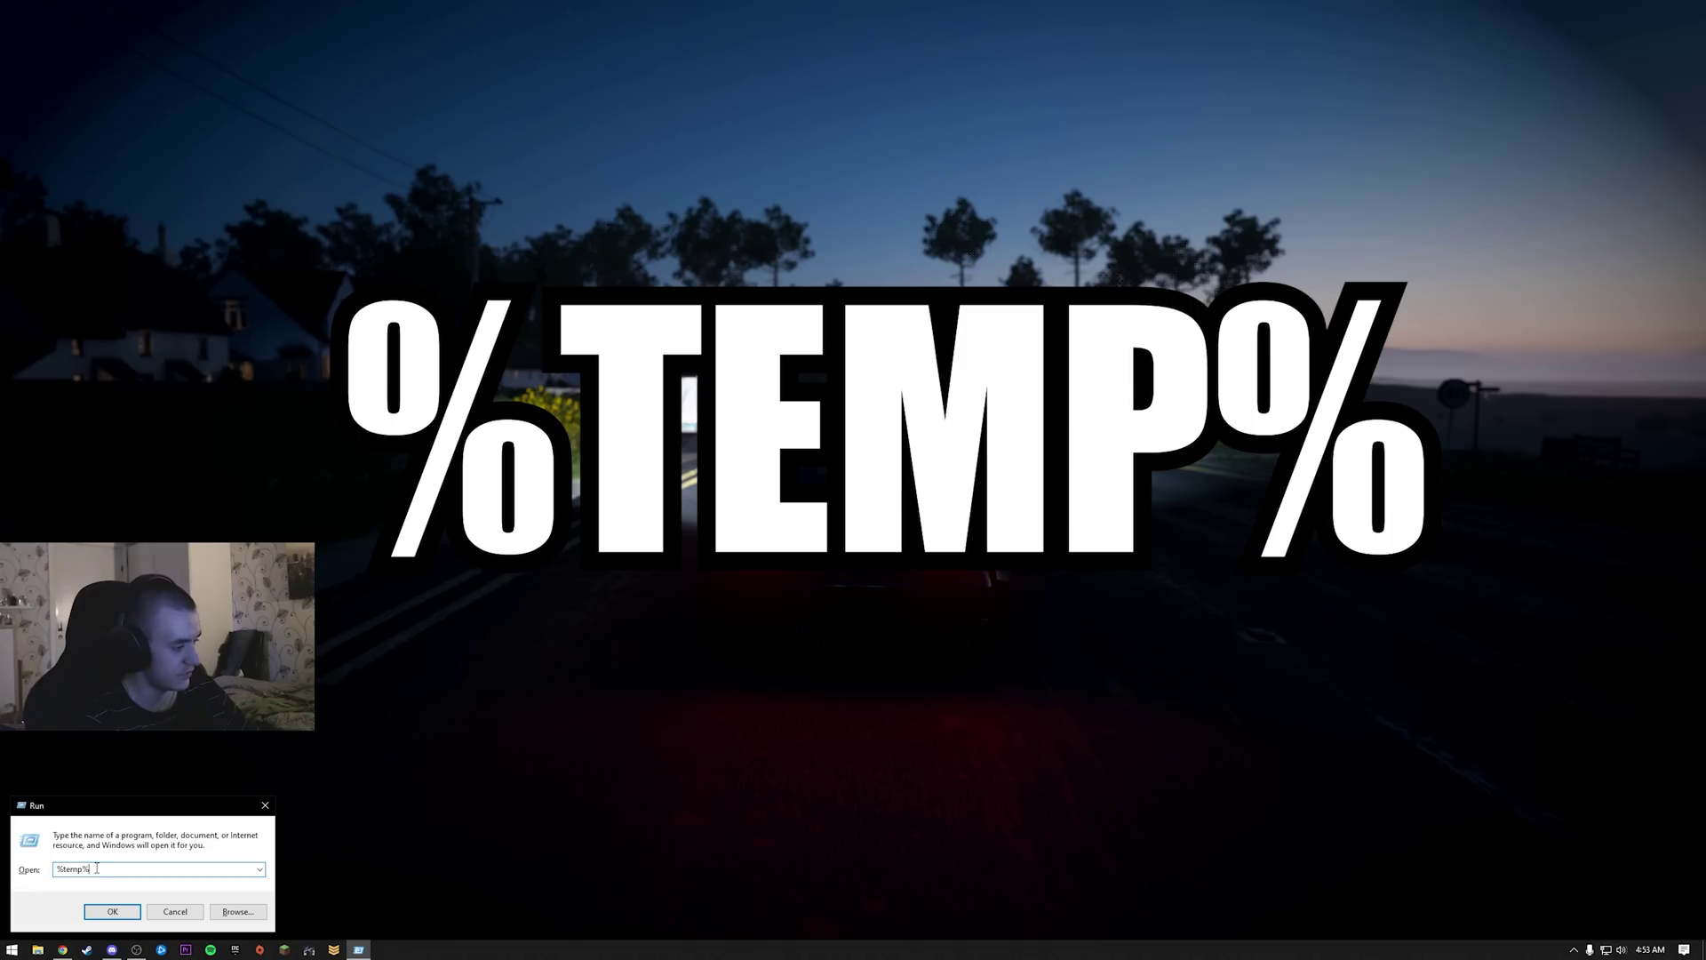
left_click(112, 911)
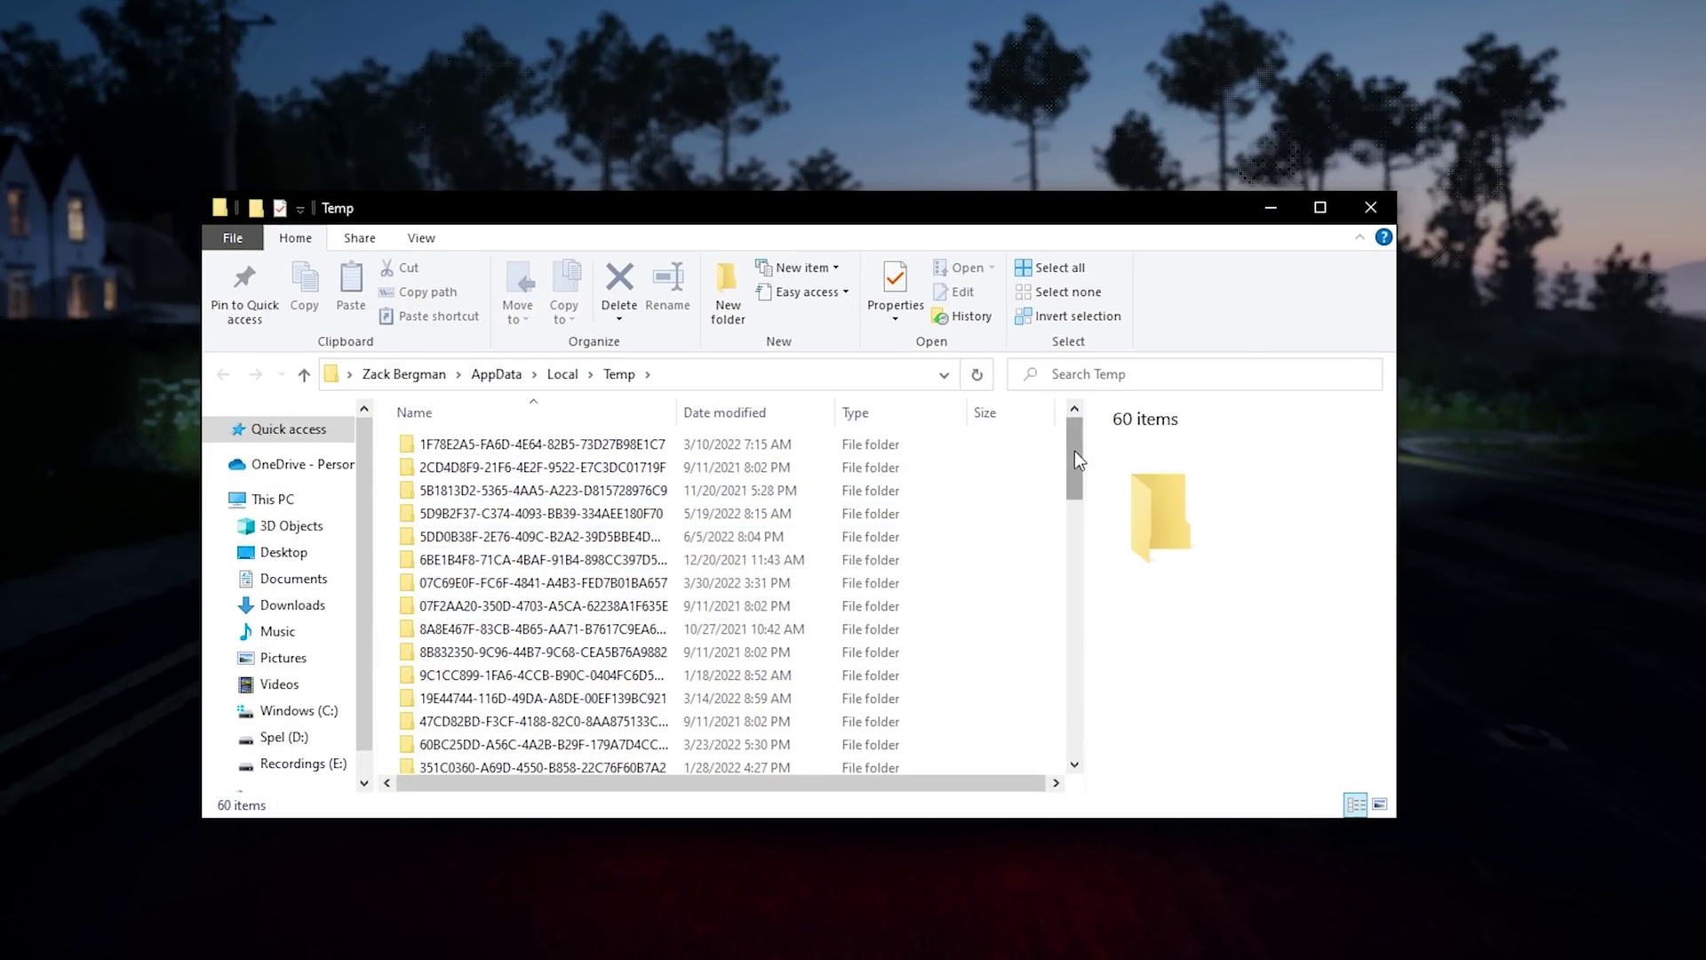
Step: Delete everything in the Temp folder, skipping all items that need administrator permission or are in use
mouse_move(1075, 453)
left_mouse_down()
mouse_move(1082, 702)
mouse_move(1105, 483)
mouse_move(1083, 458)
left_mouse_up()
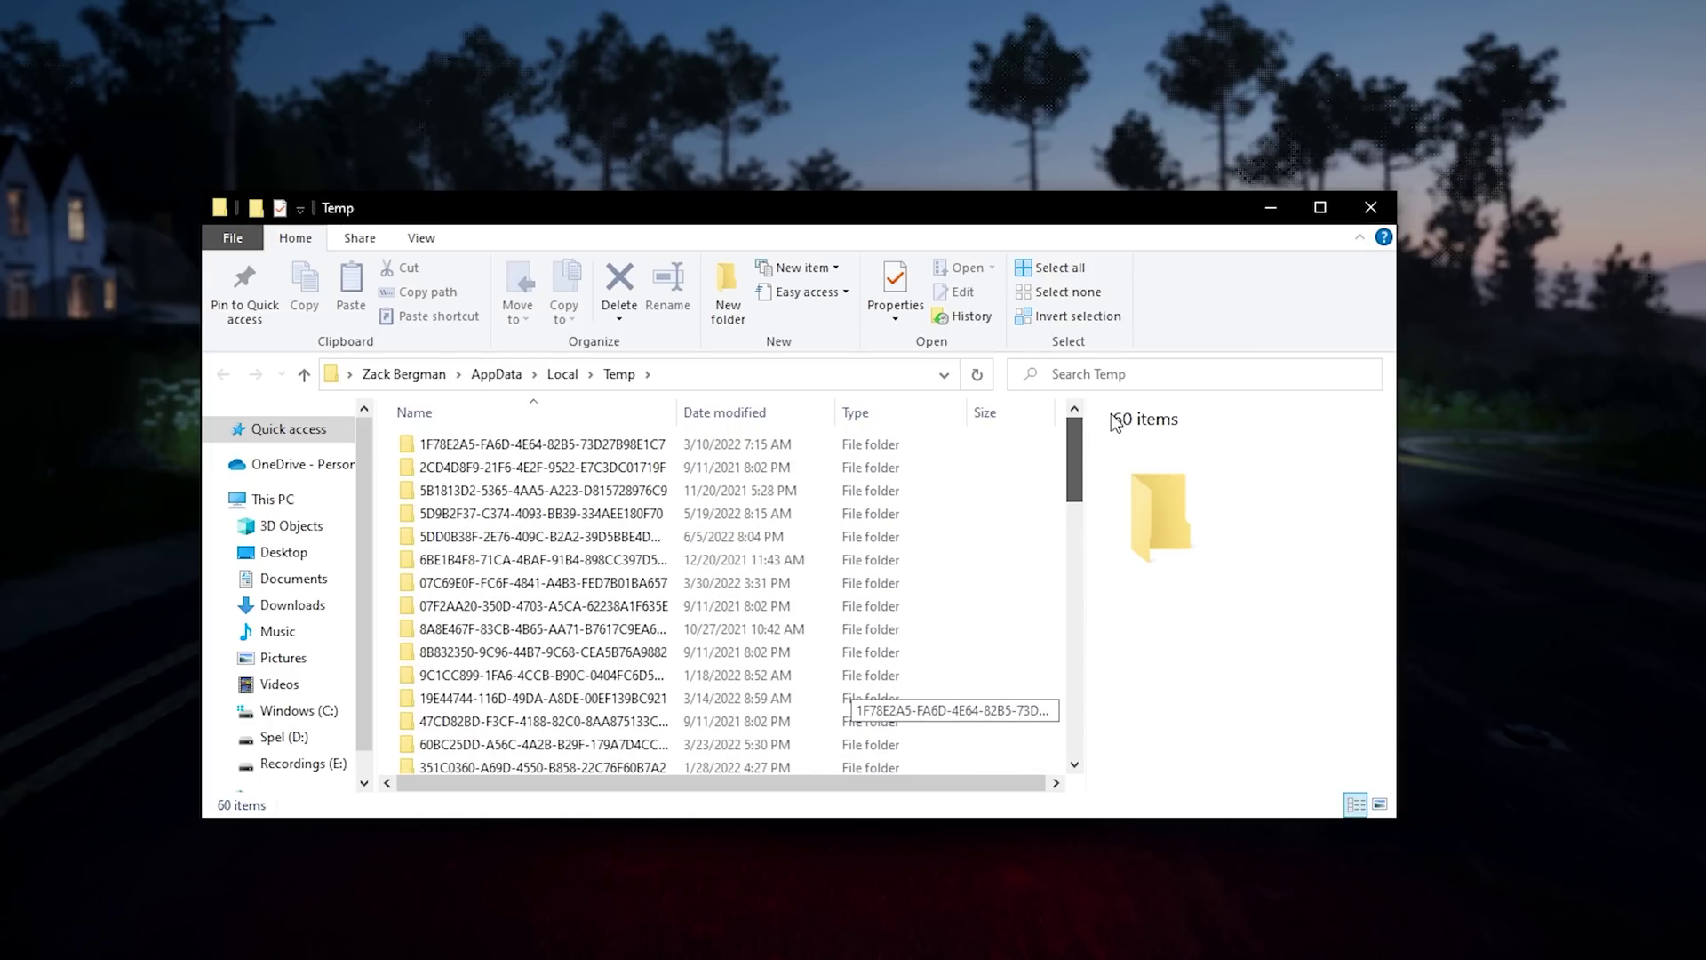
left_click(653, 584)
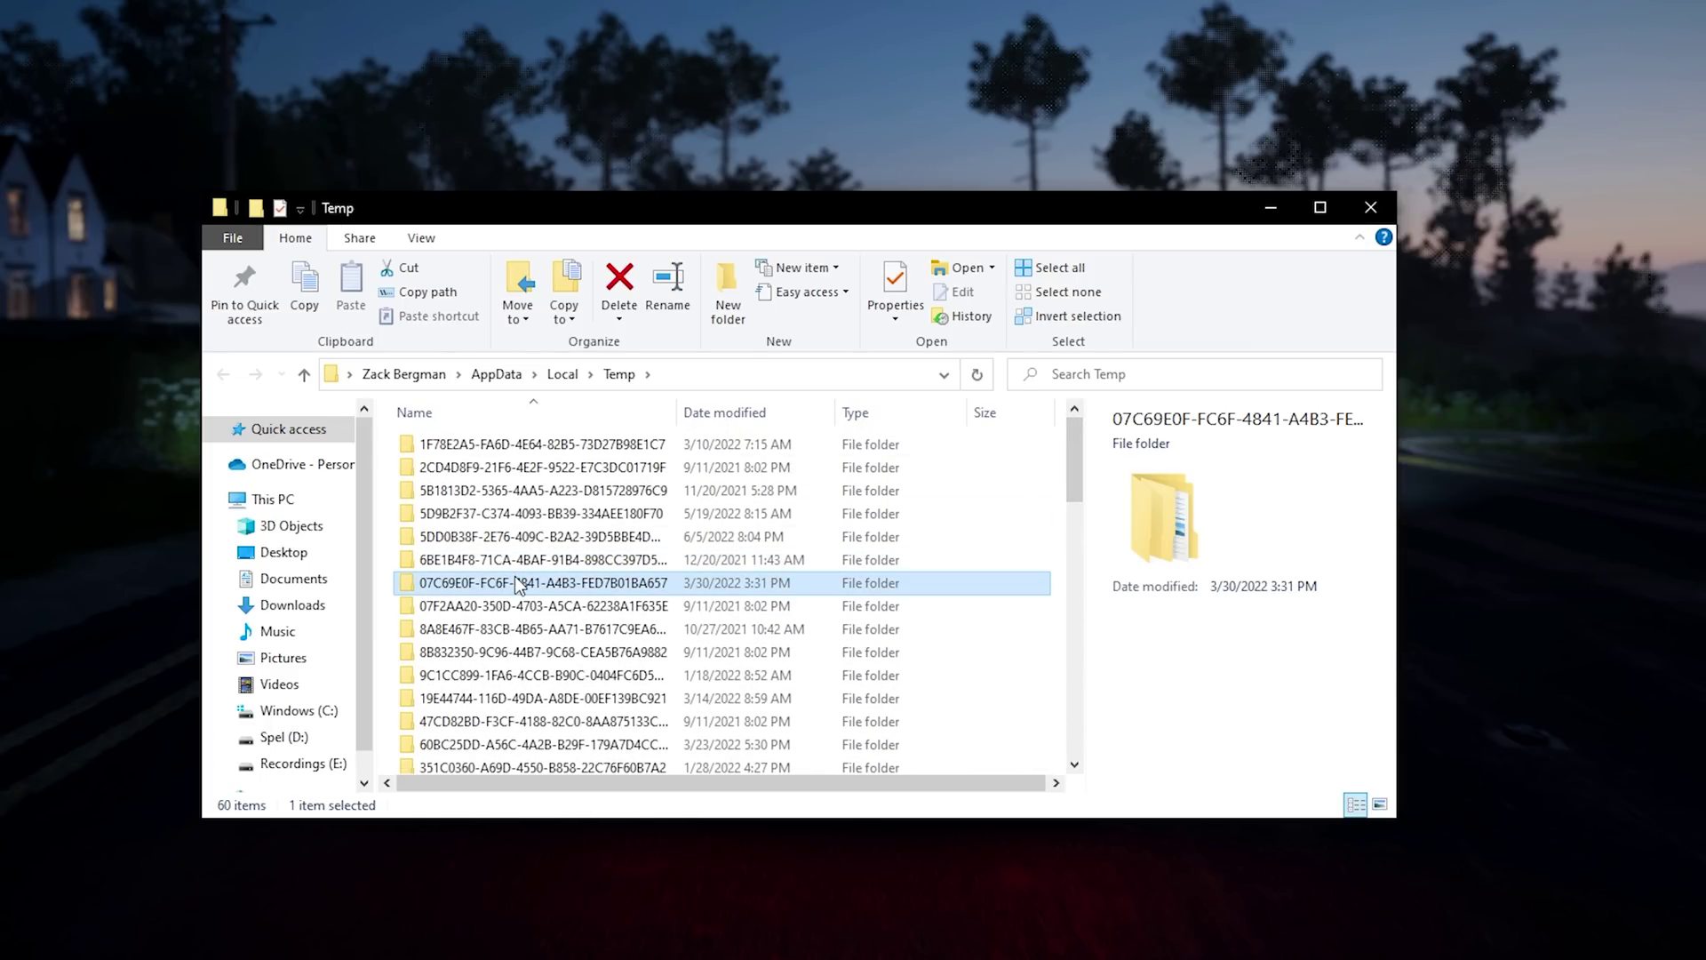
key("ctrl+a")
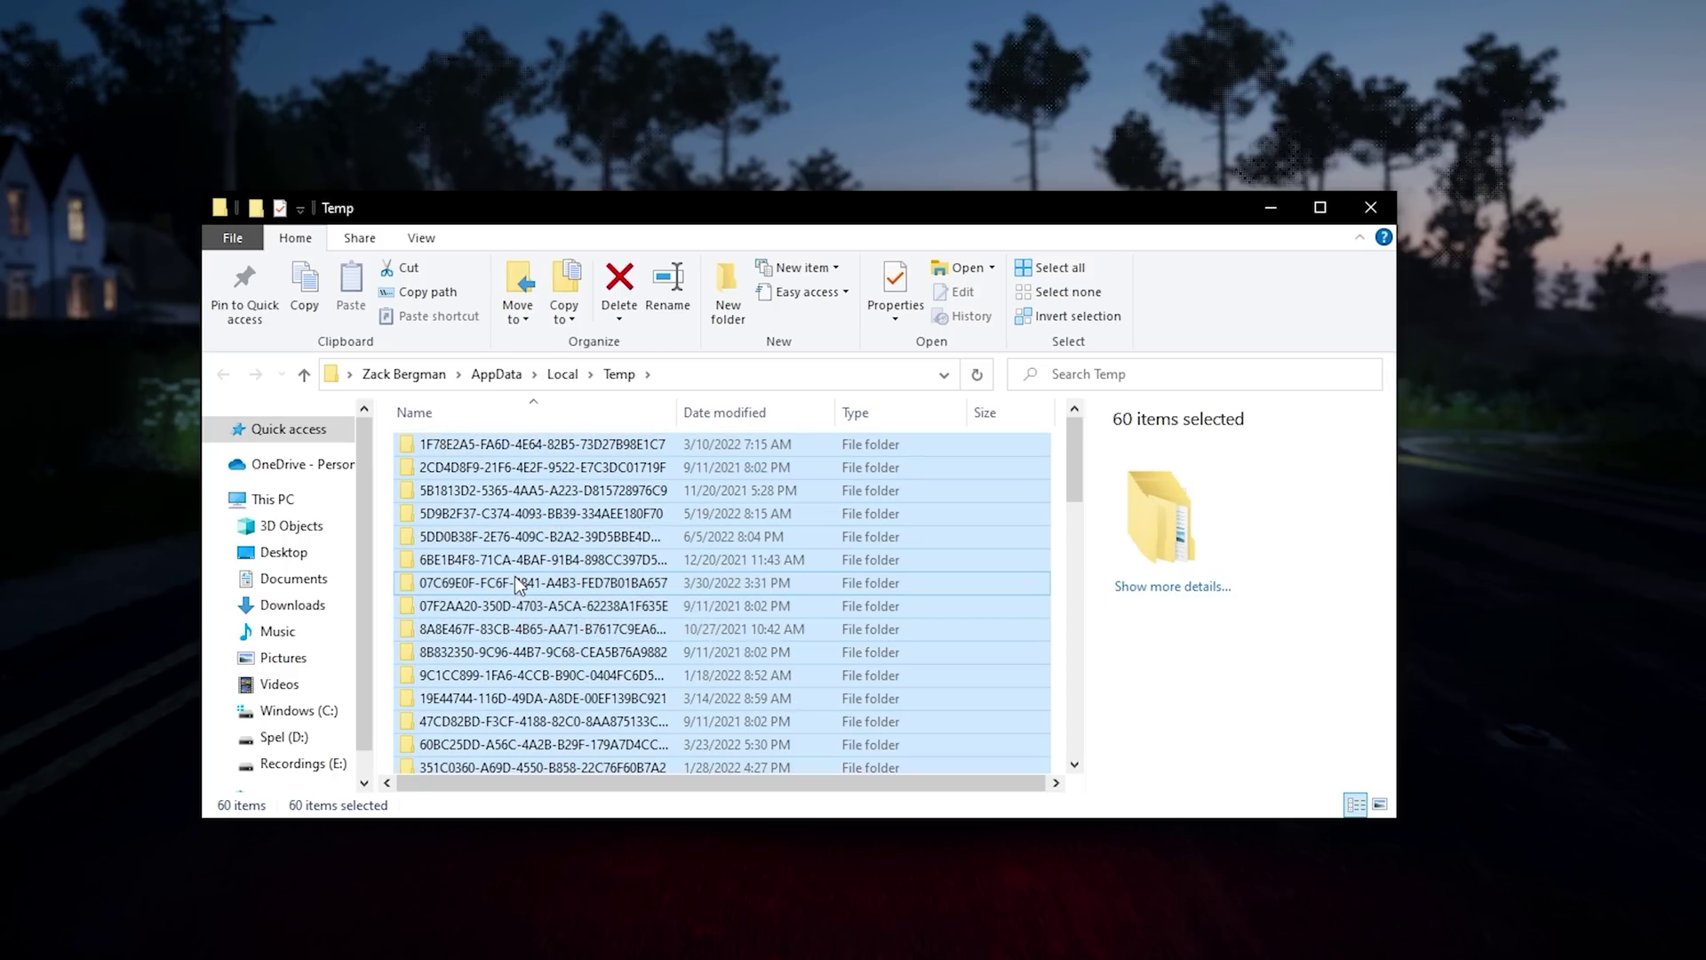
key("Delete")
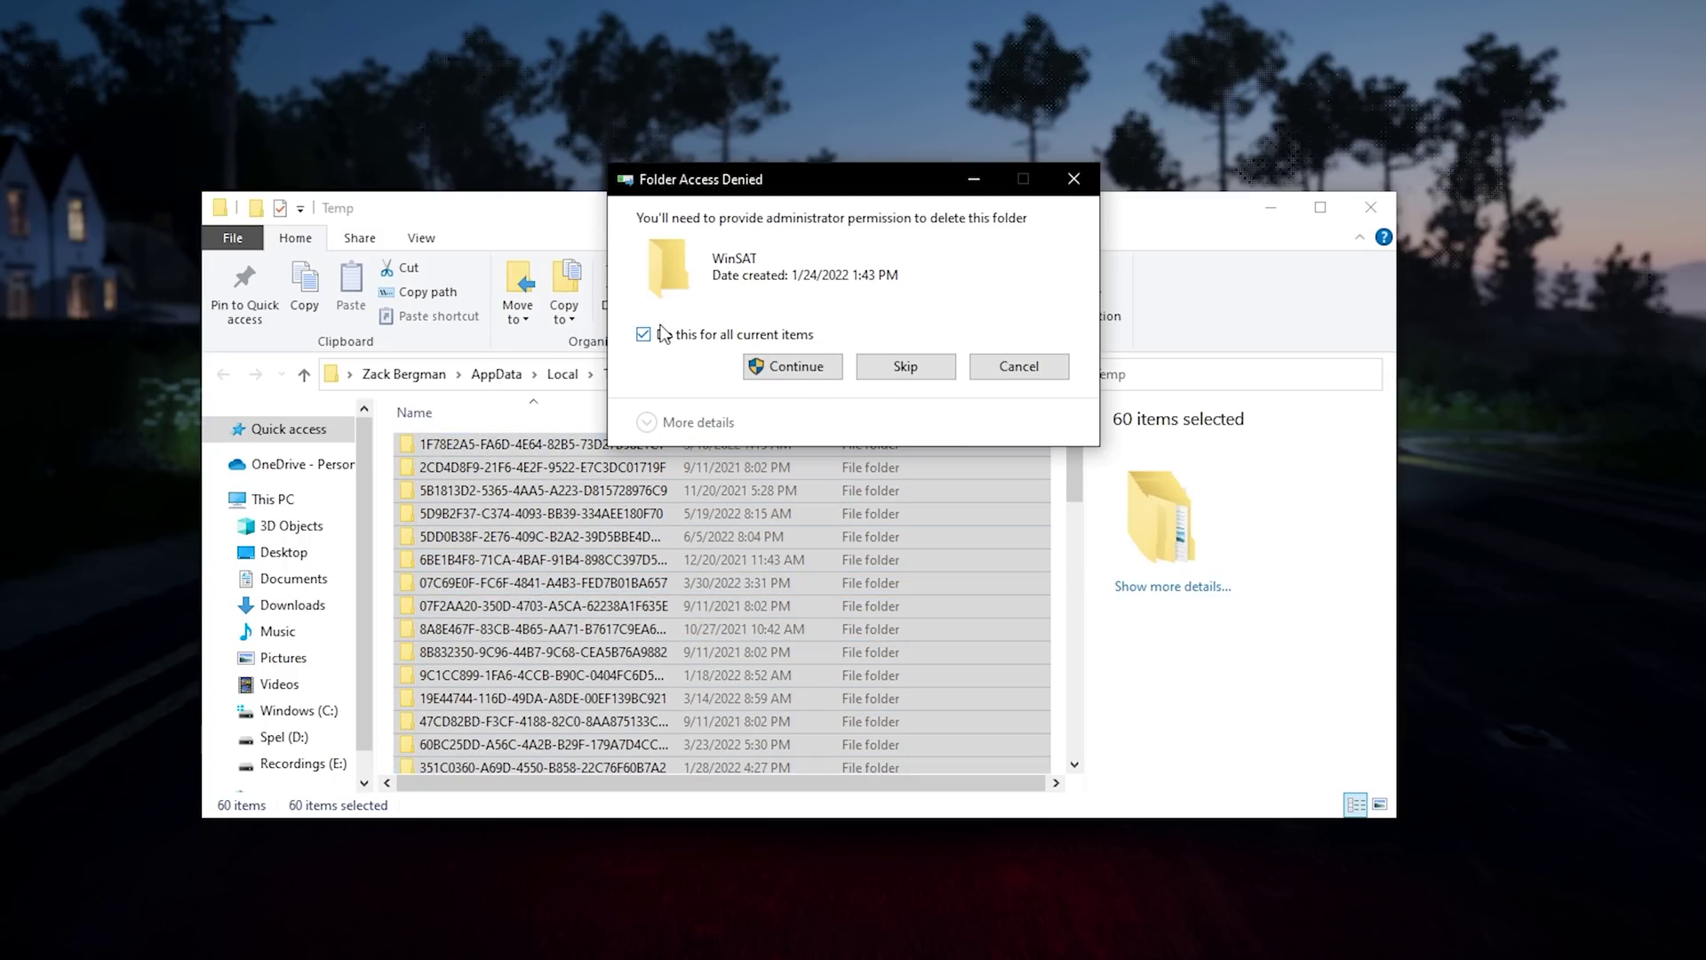
left_click(898, 368)
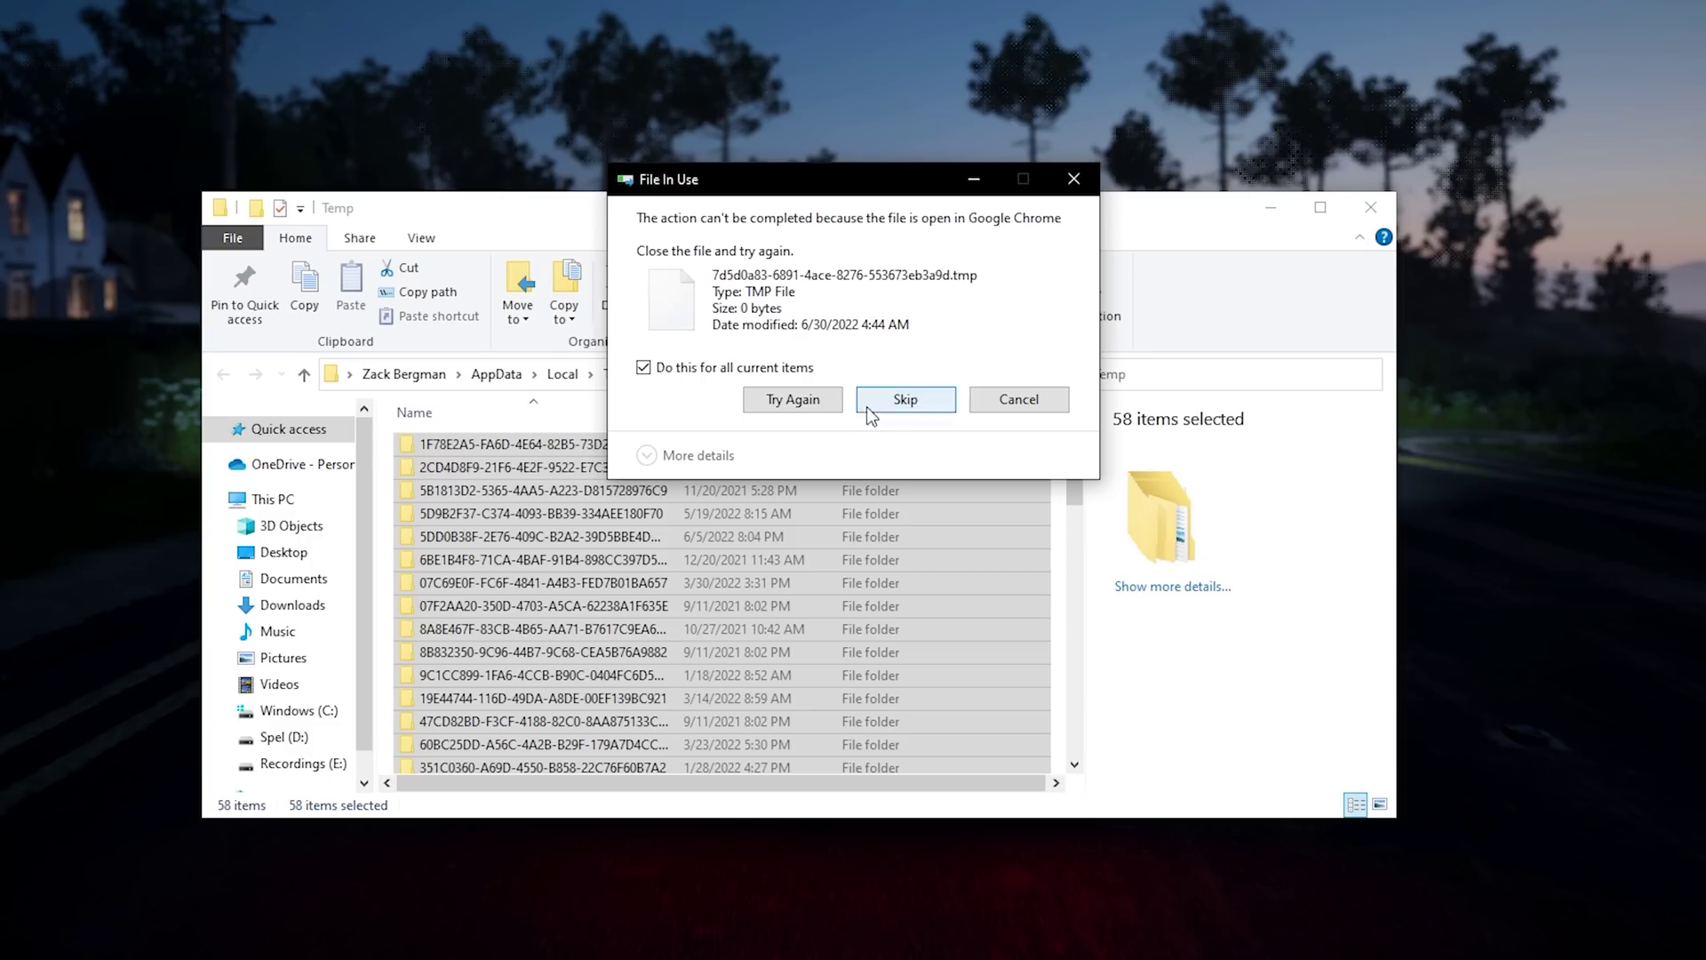
left_click(906, 400)
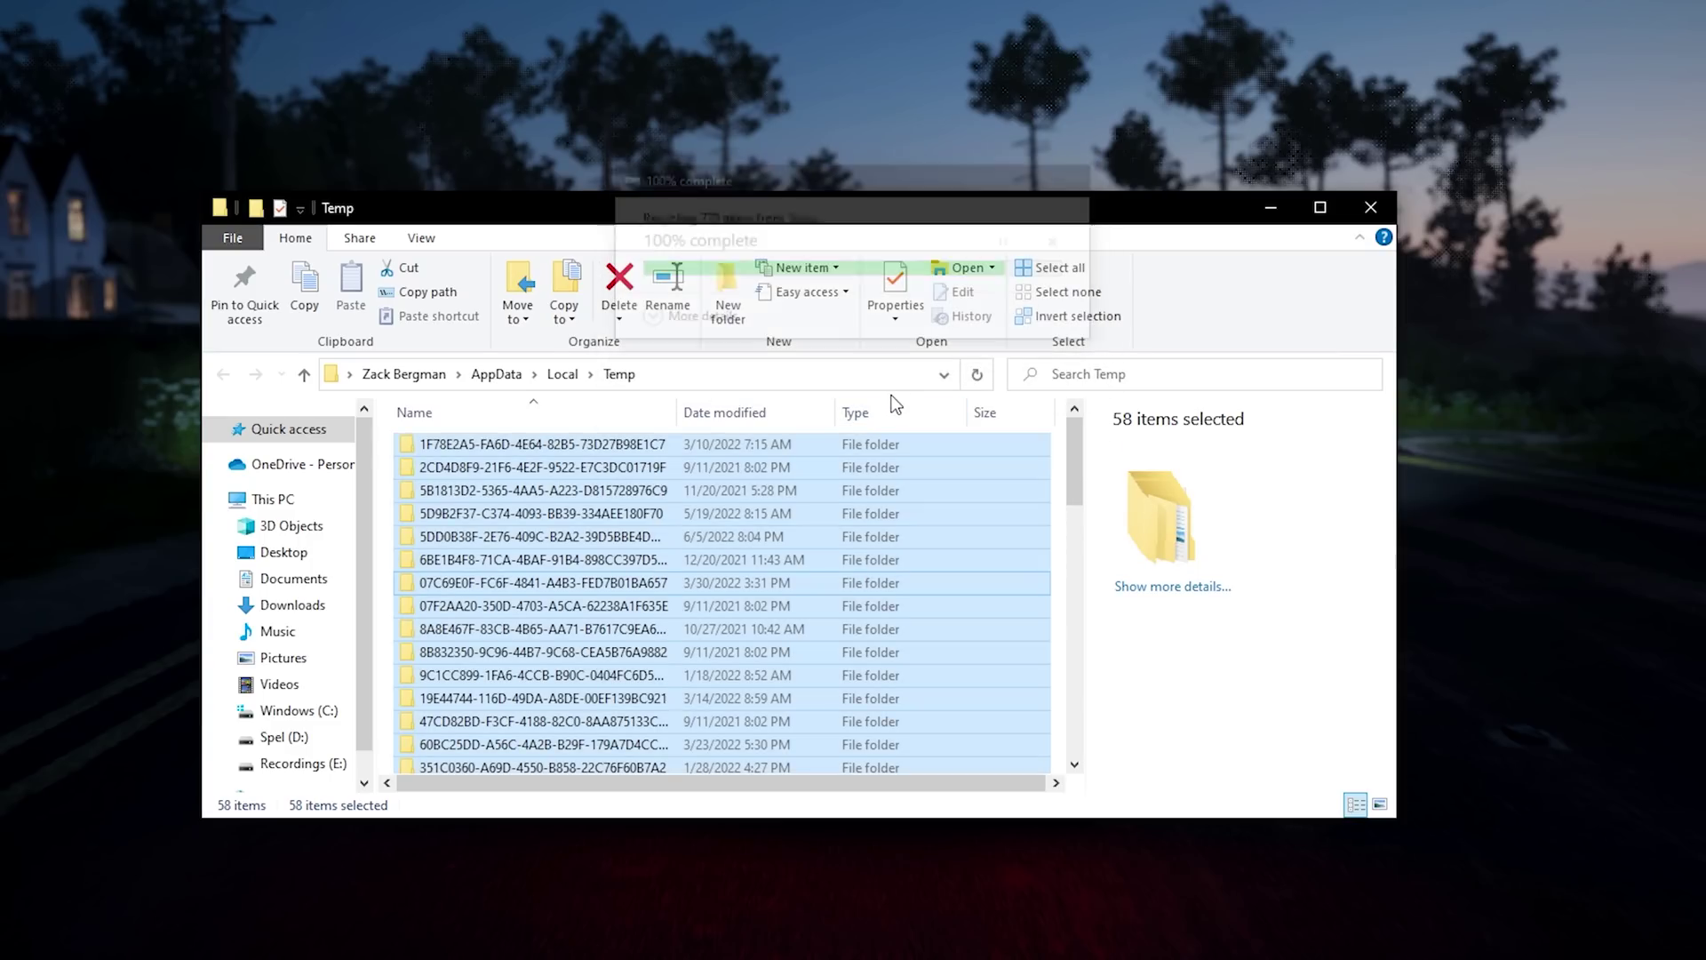
Step: Go to Quick access in File Explorer and empty the Recycle Bin
scroll(646, 575, "down", 15)
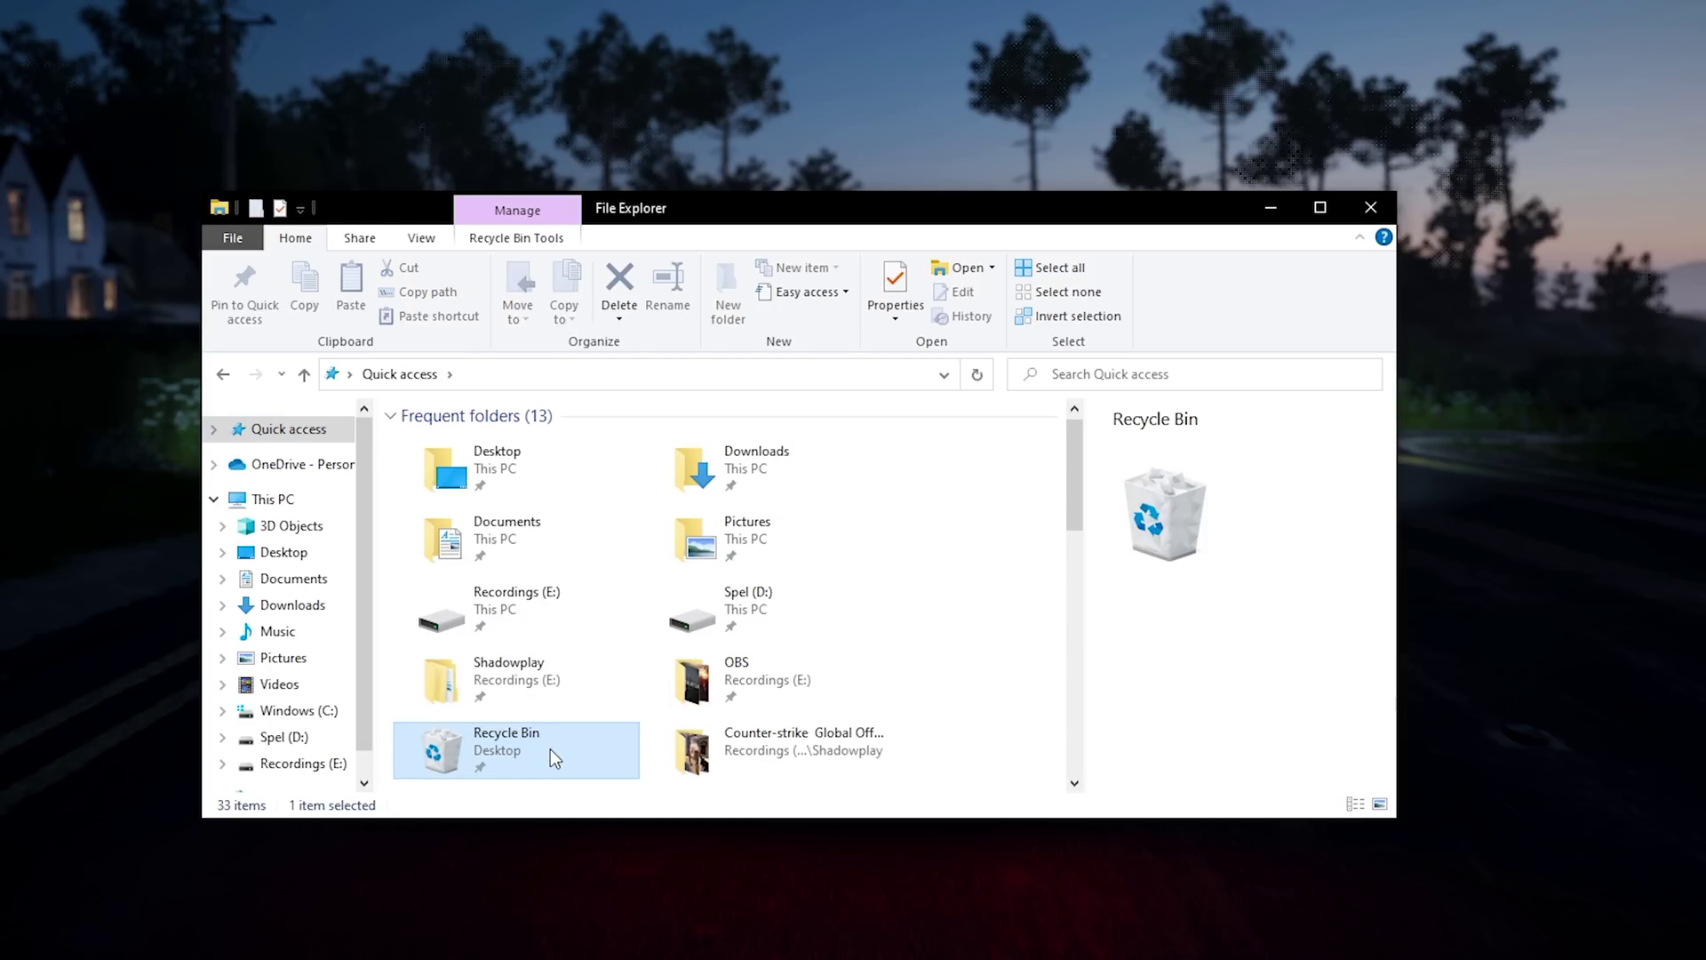
right_click(551, 748)
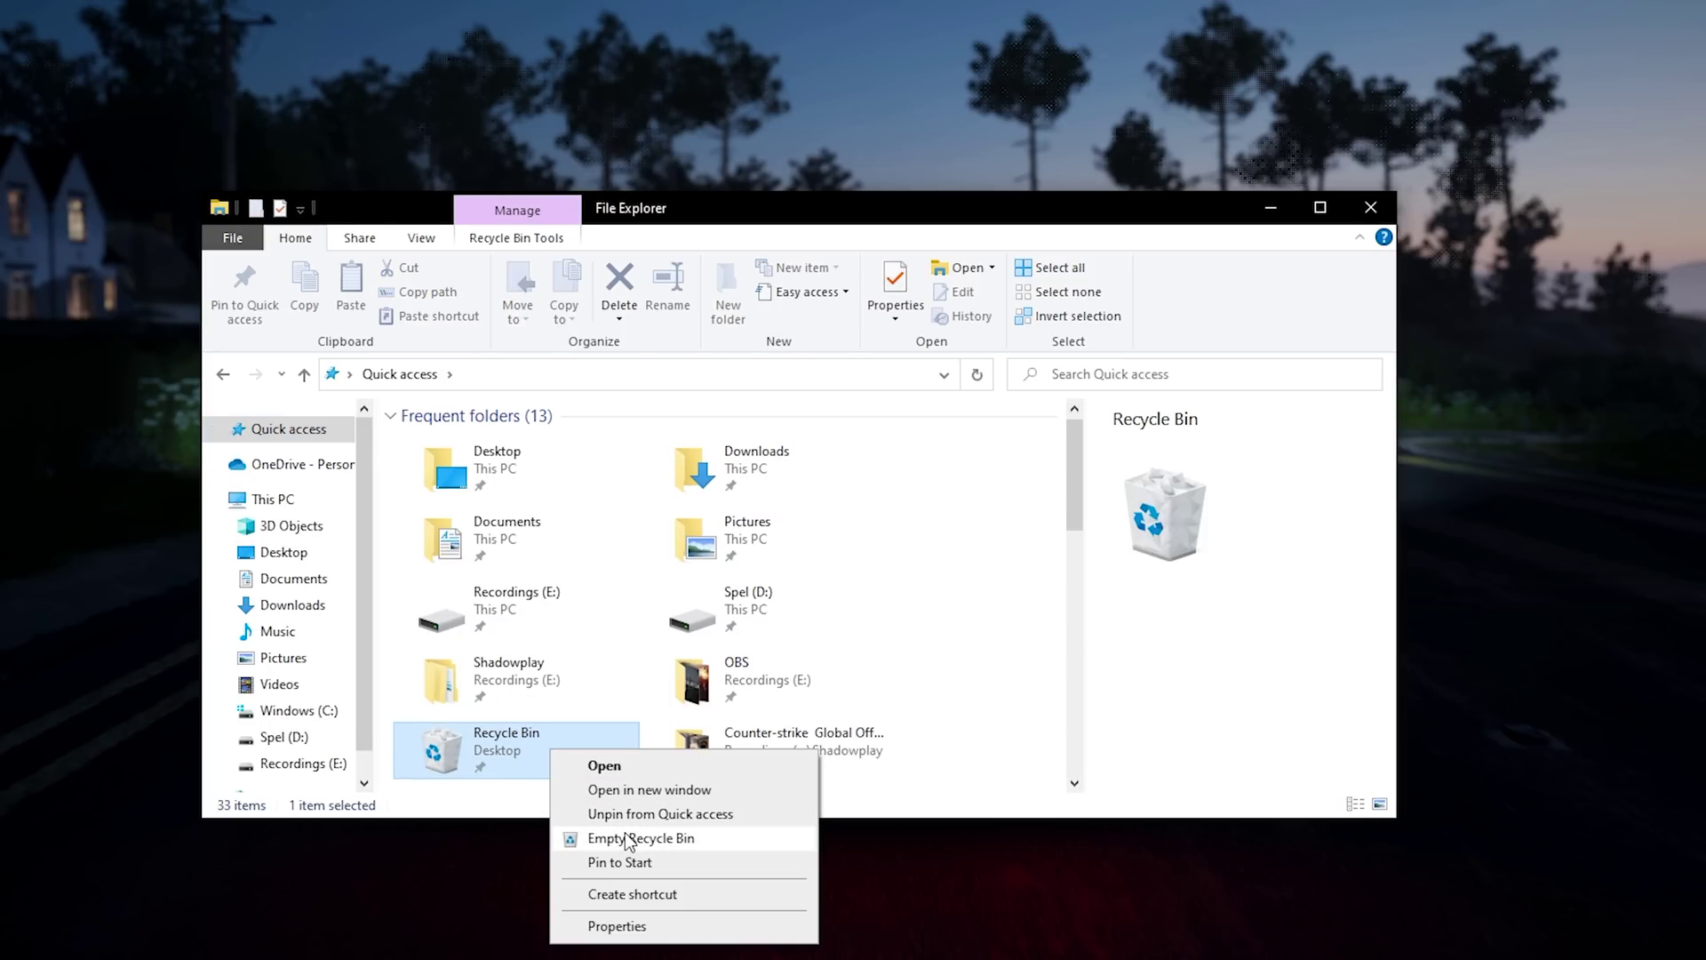
left_click(627, 839)
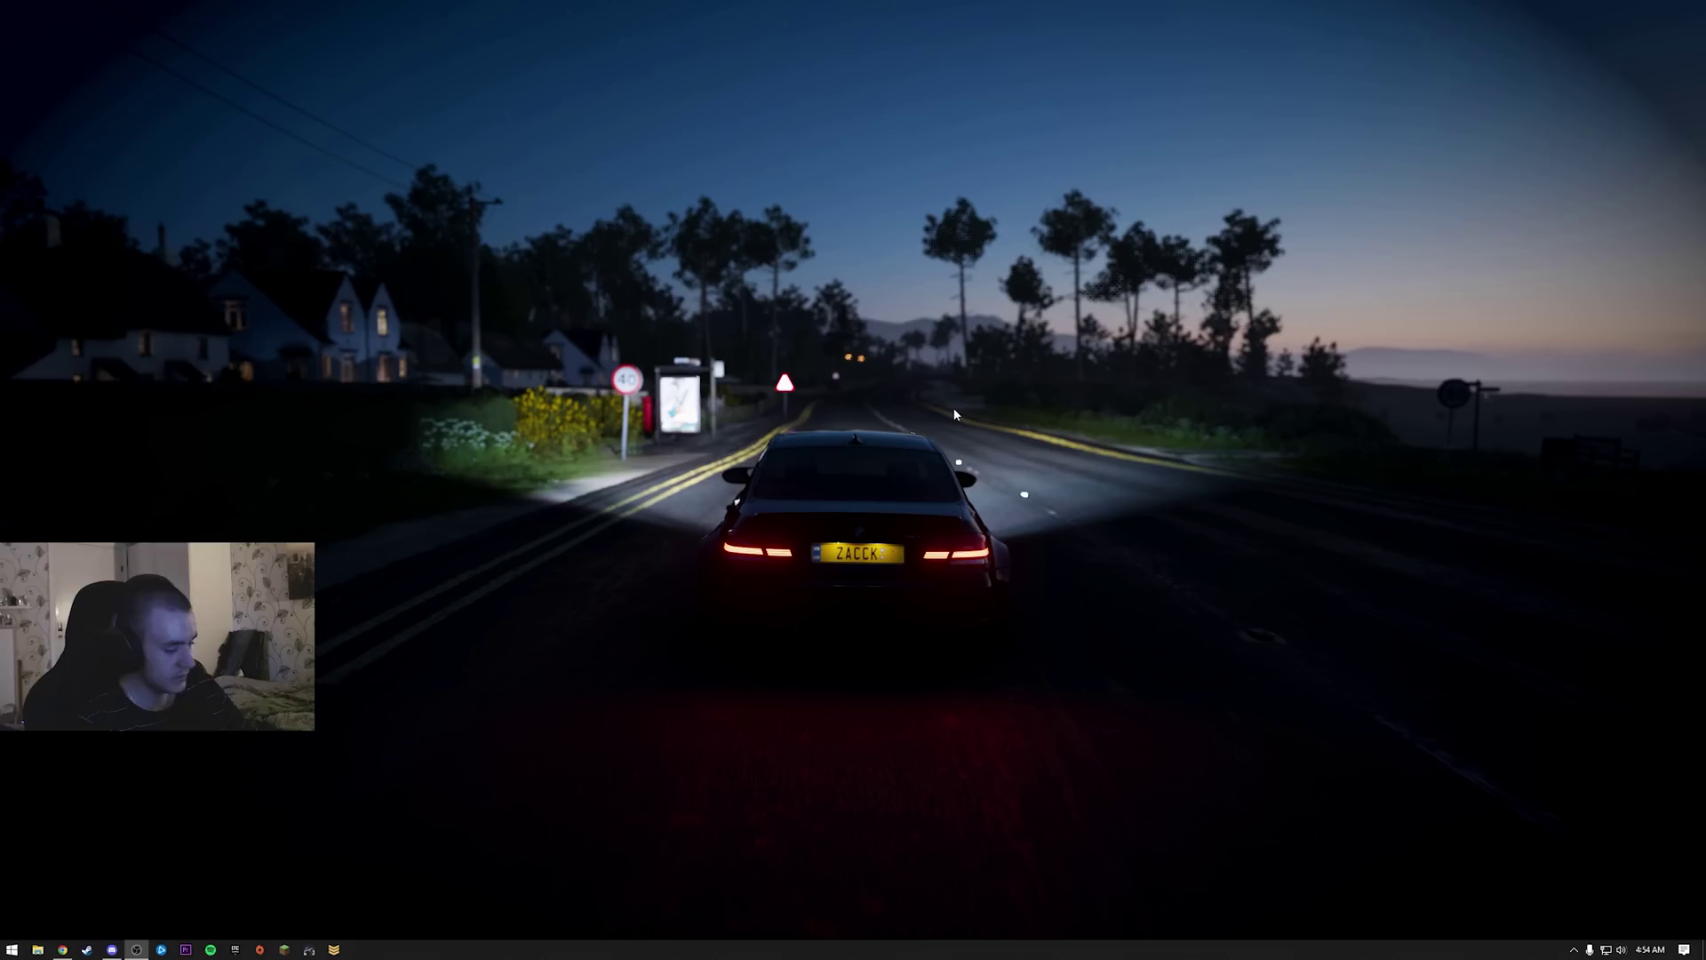
Step: Open System Configuration by running msconfig from the Run dialog
key("super")
type("ru")
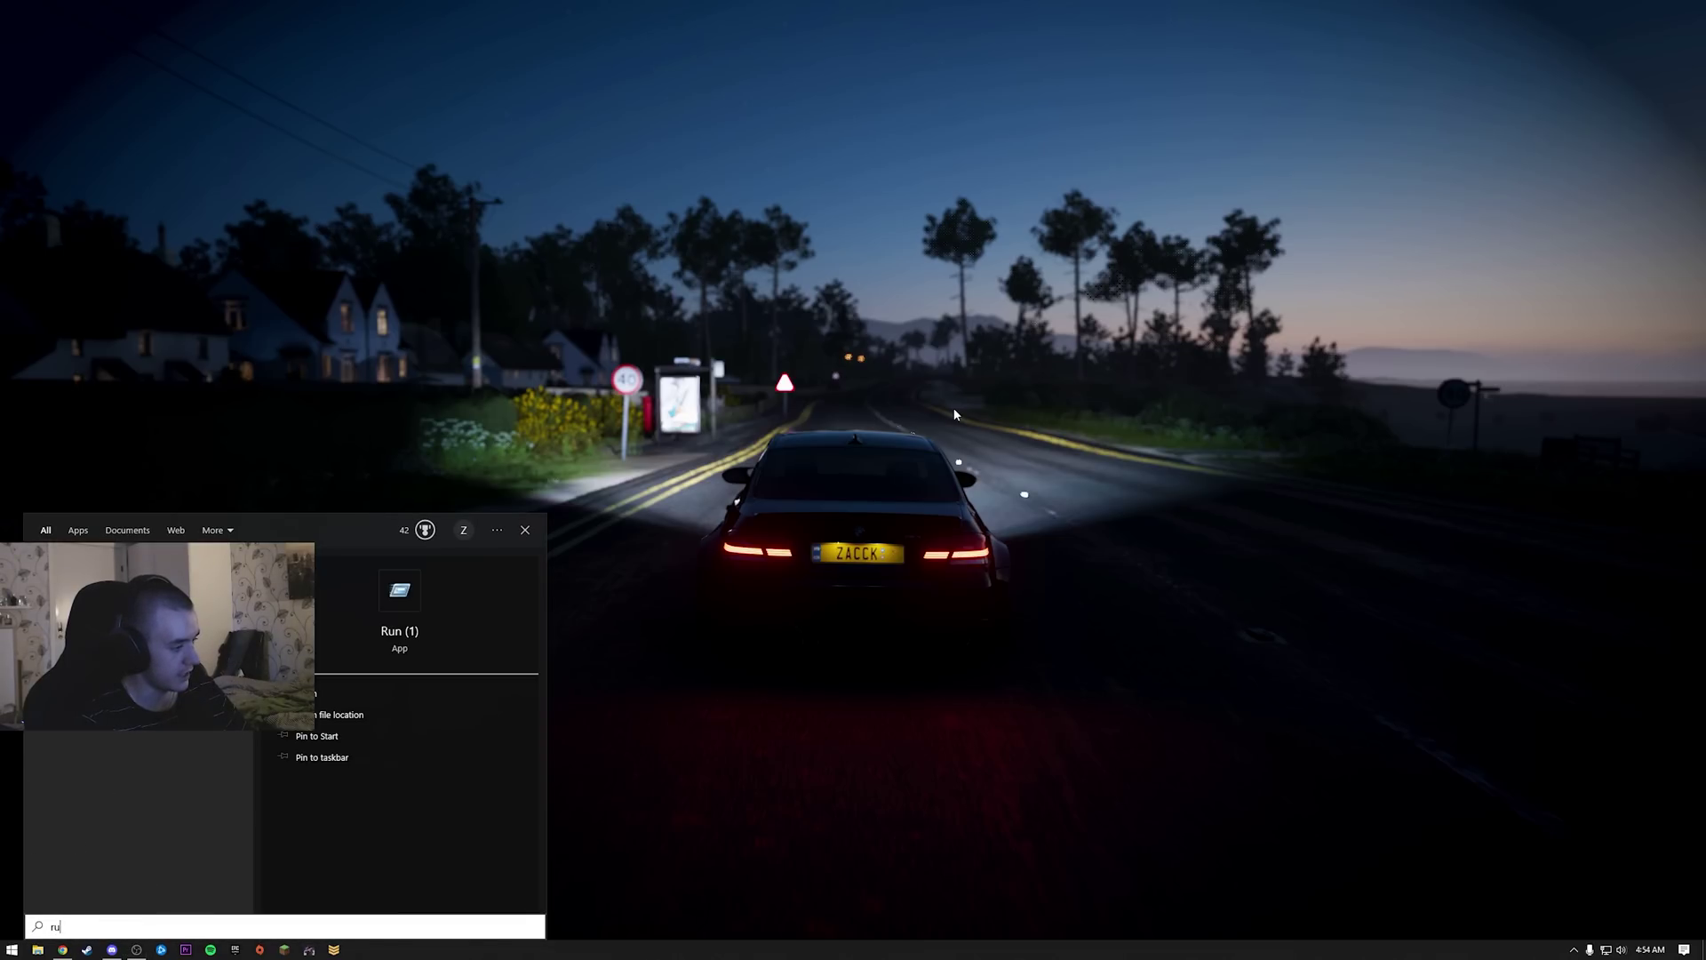
key("Return")
left_click(260, 870)
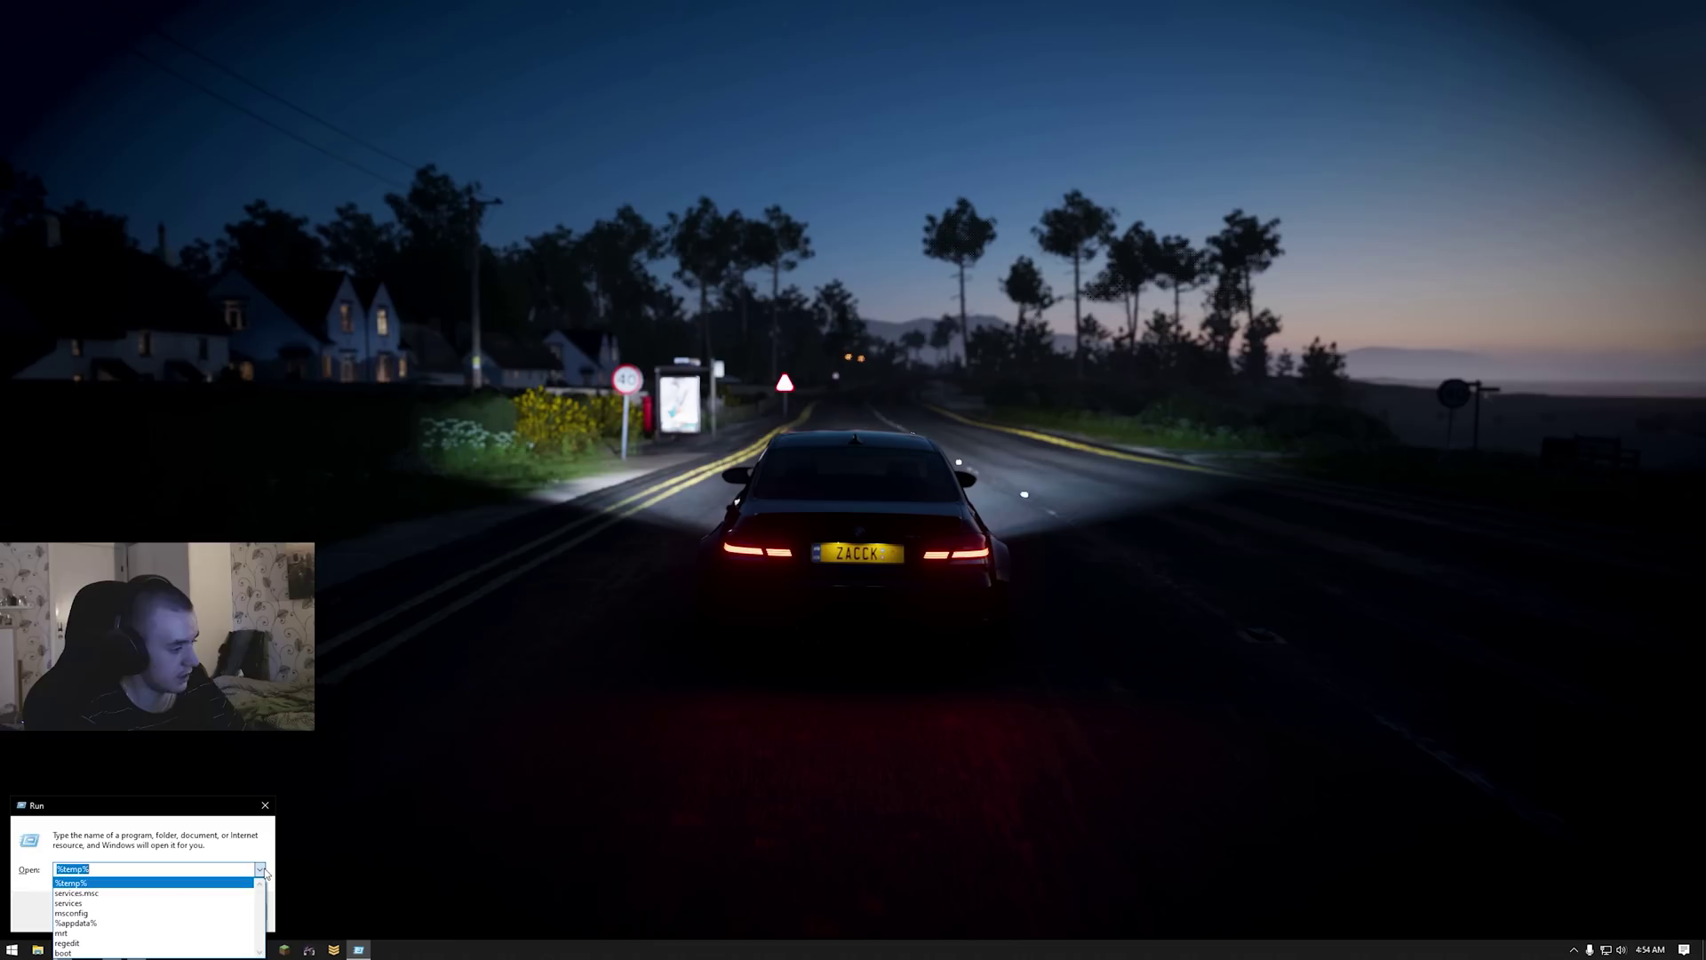
left_click(98, 915)
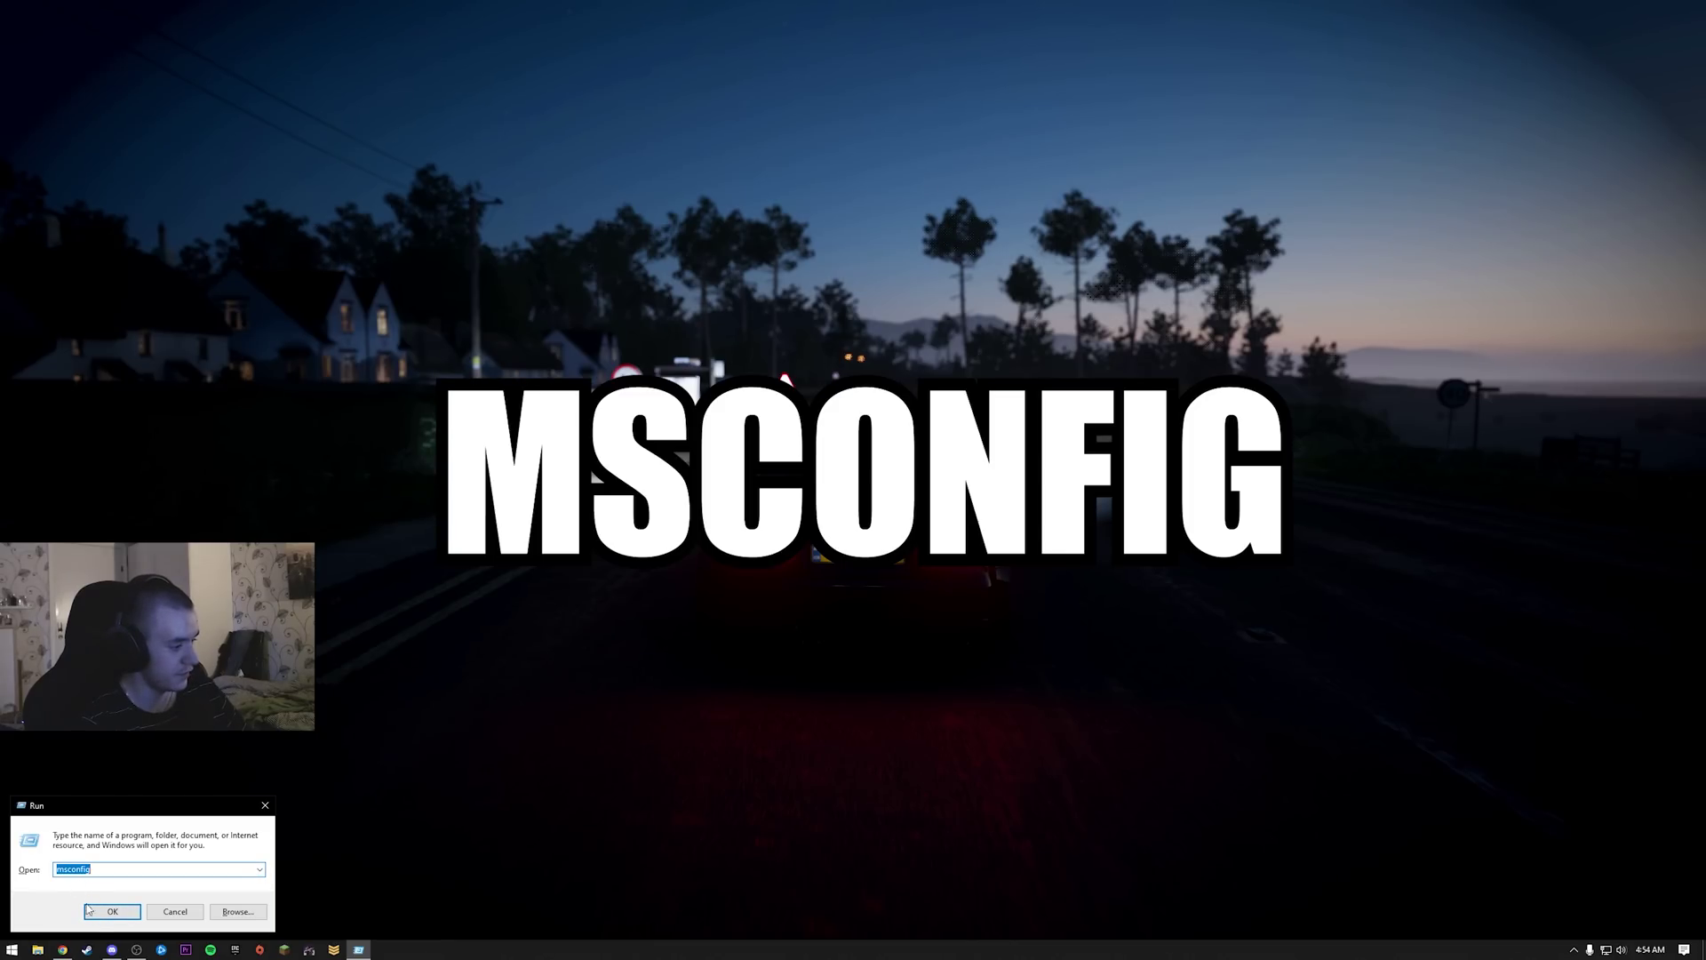
left_click(88, 909)
Step: Open the advanced boot options for Windows 10 and check the number of processors setting
left_click(591, 278)
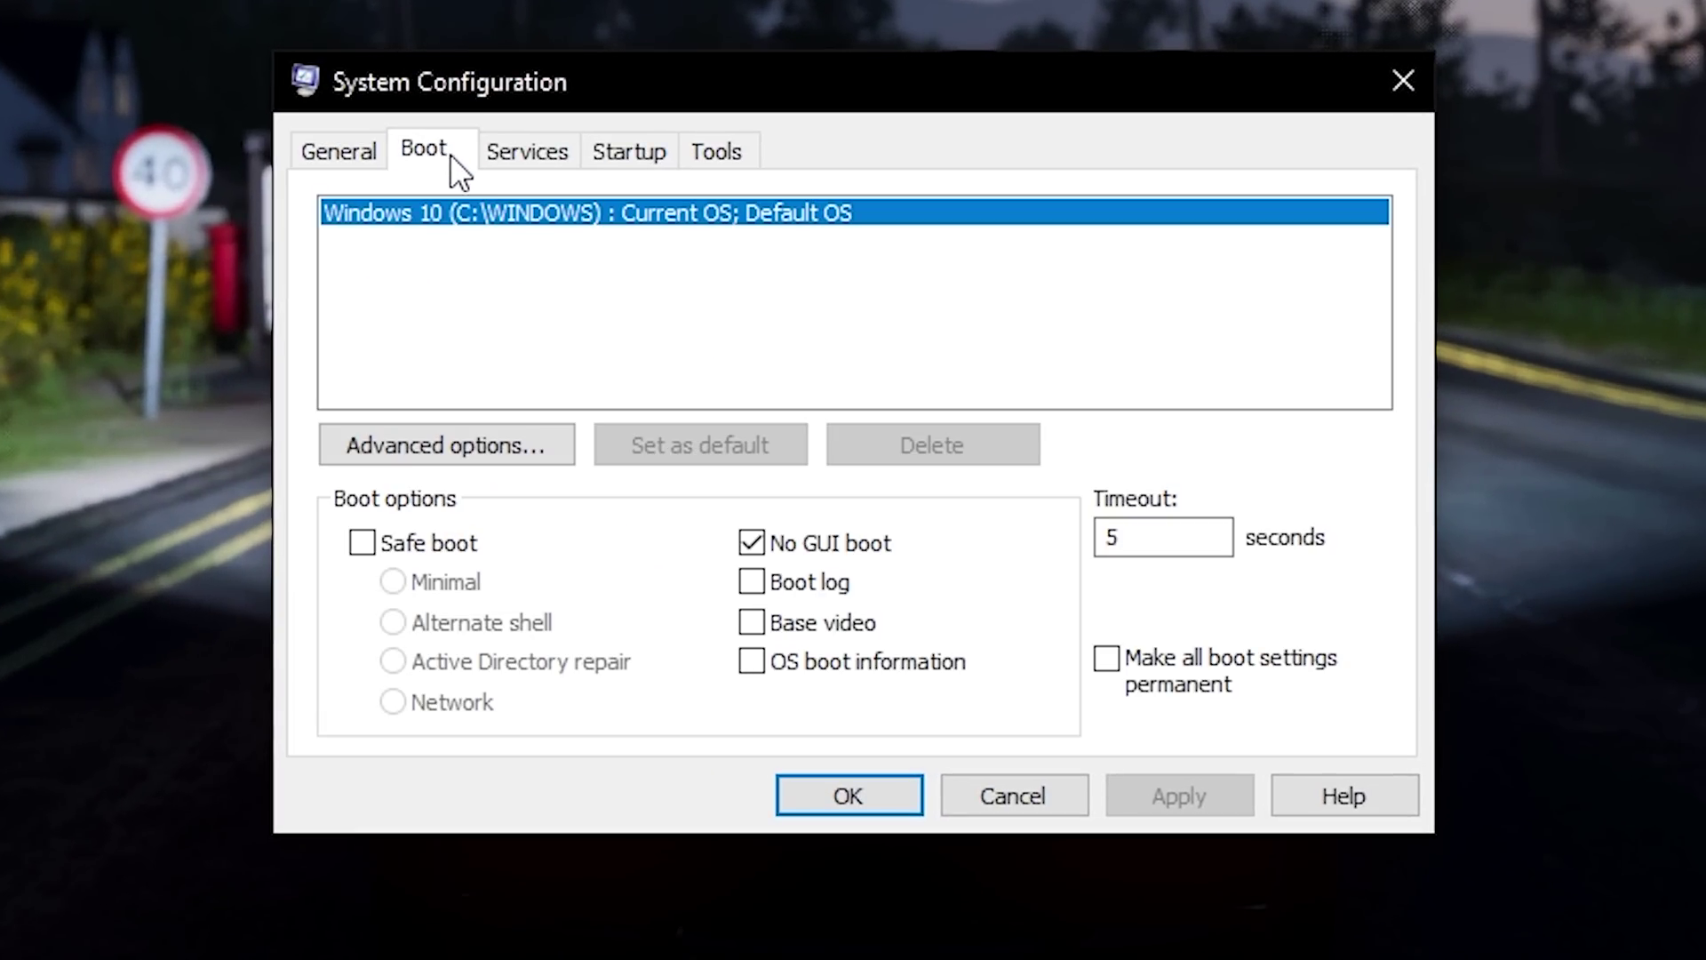
left_click(467, 429)
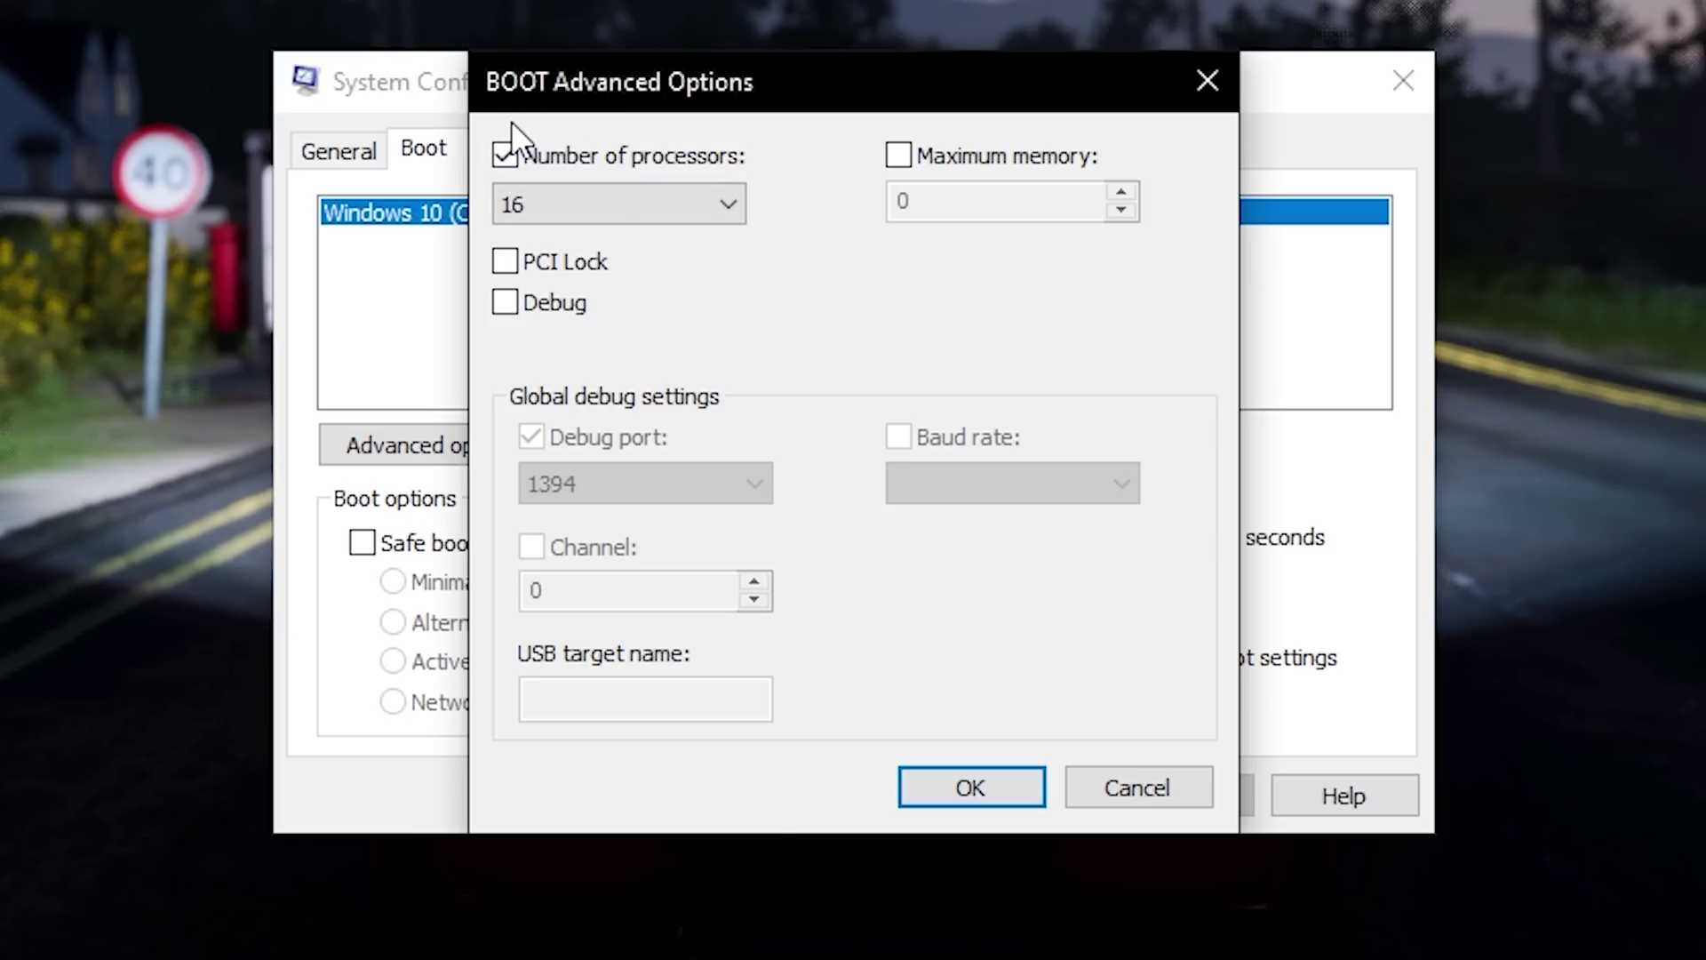
left_click(585, 204)
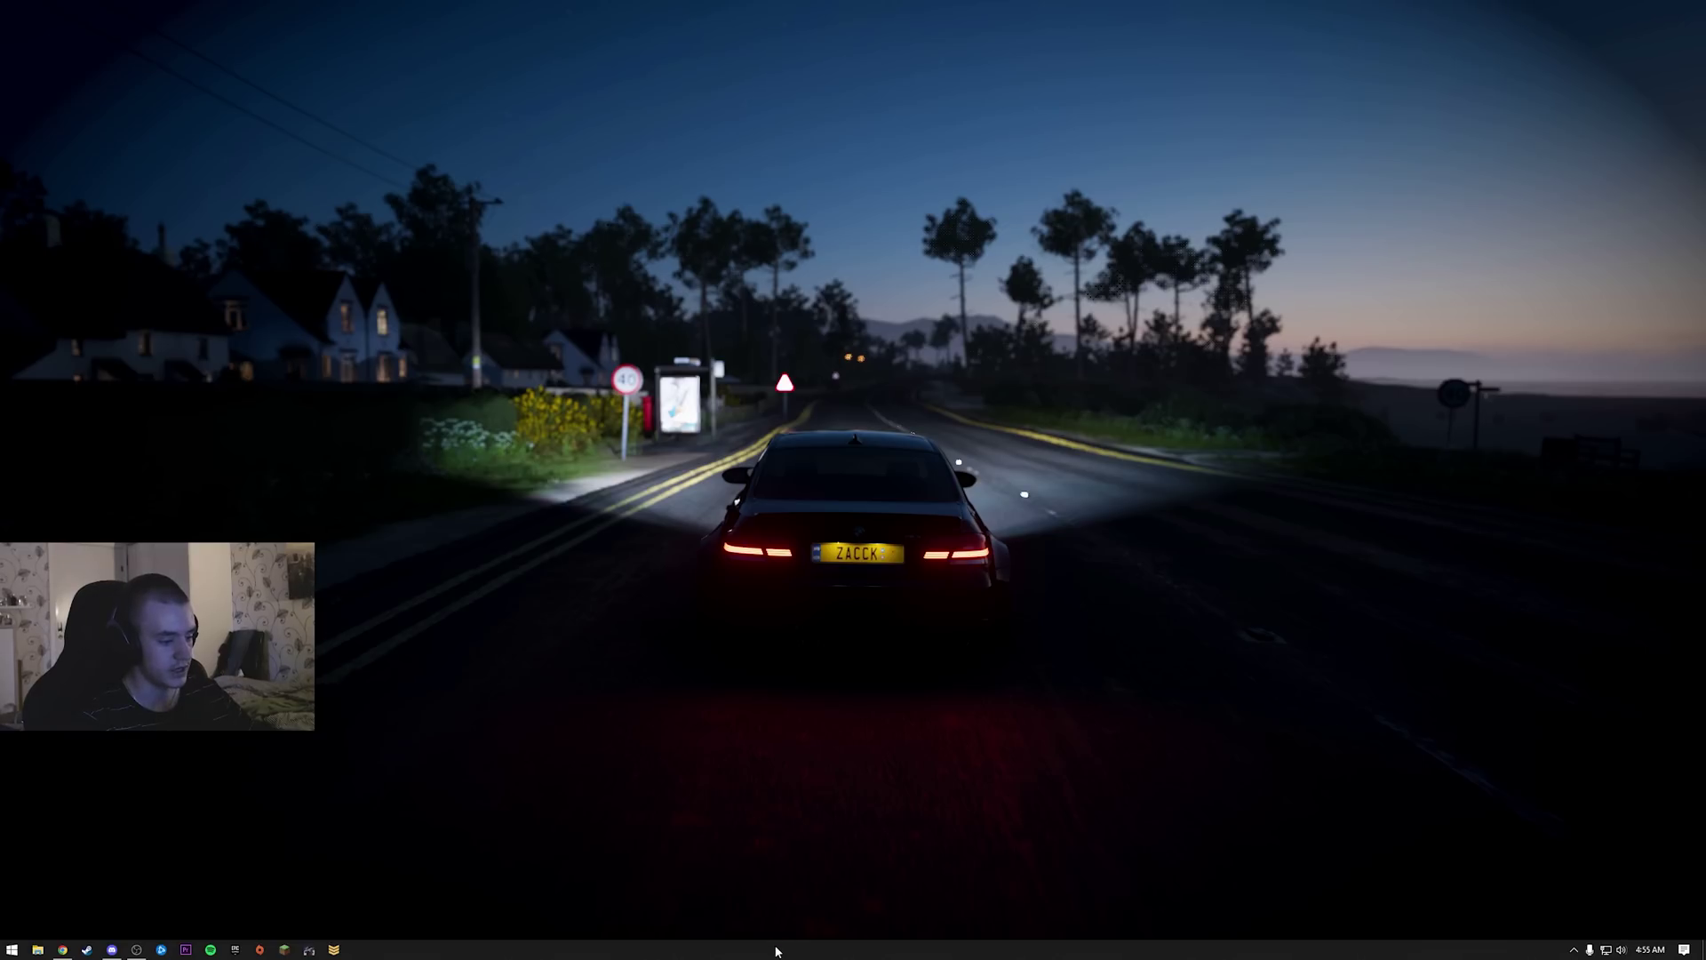
Step: Open Task Manager's detailed process list and bring up the available actions for a chrome.exe process
right_click(776, 951)
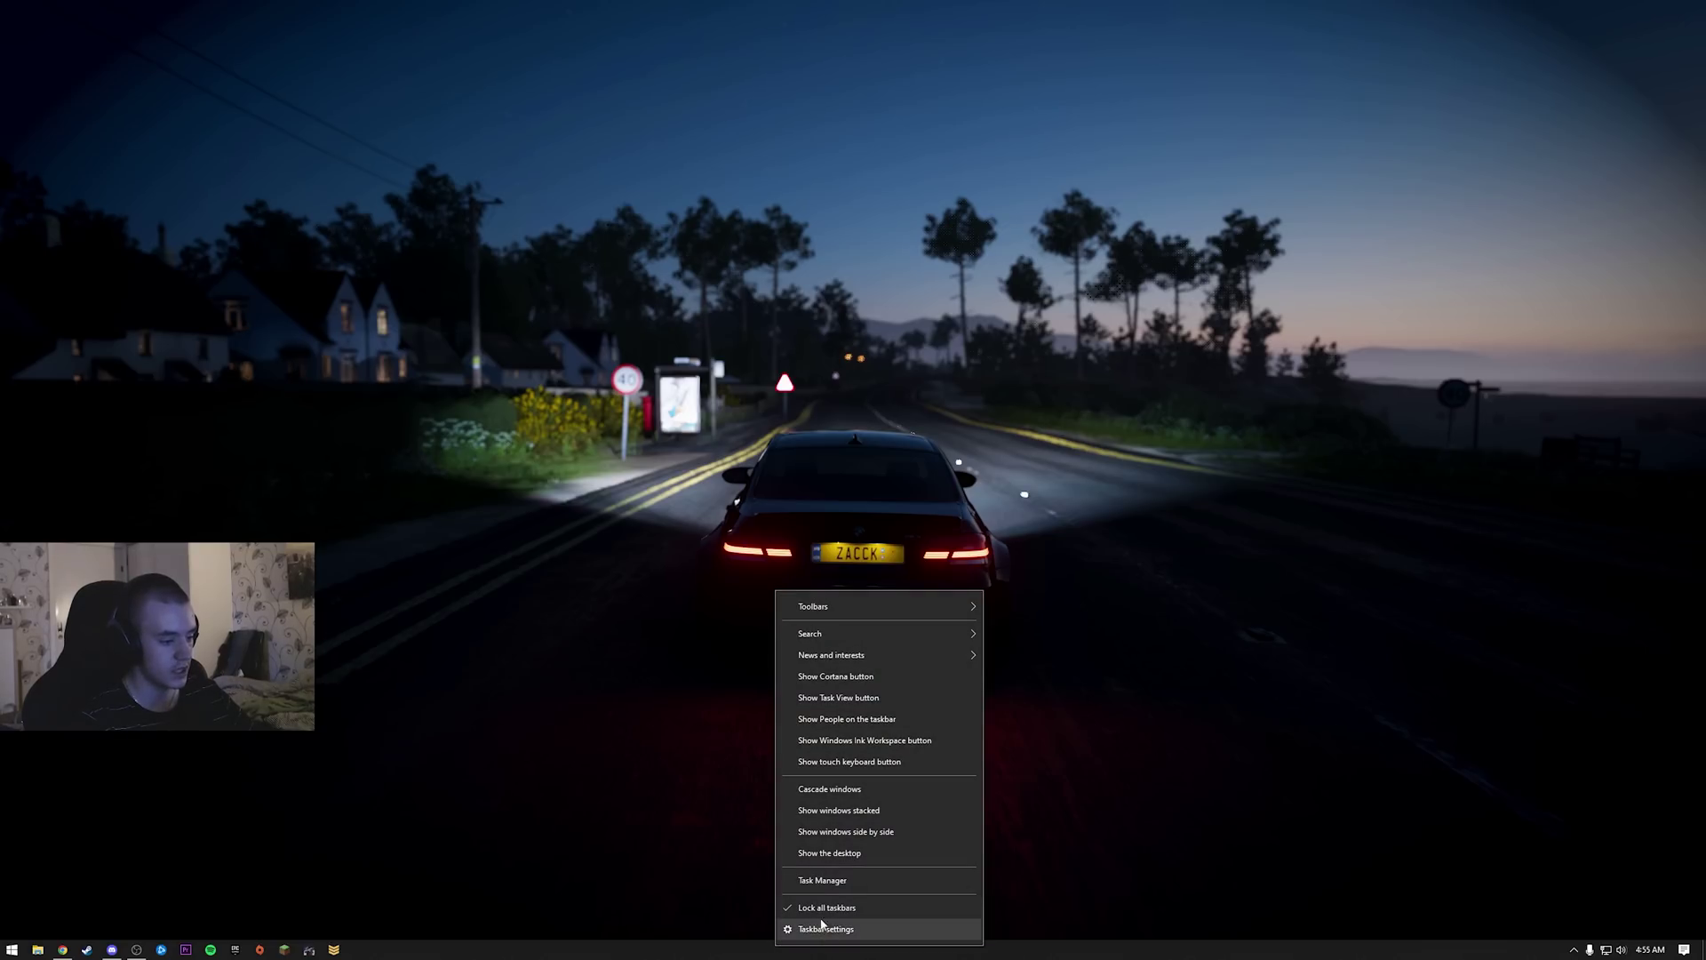
left_click(818, 880)
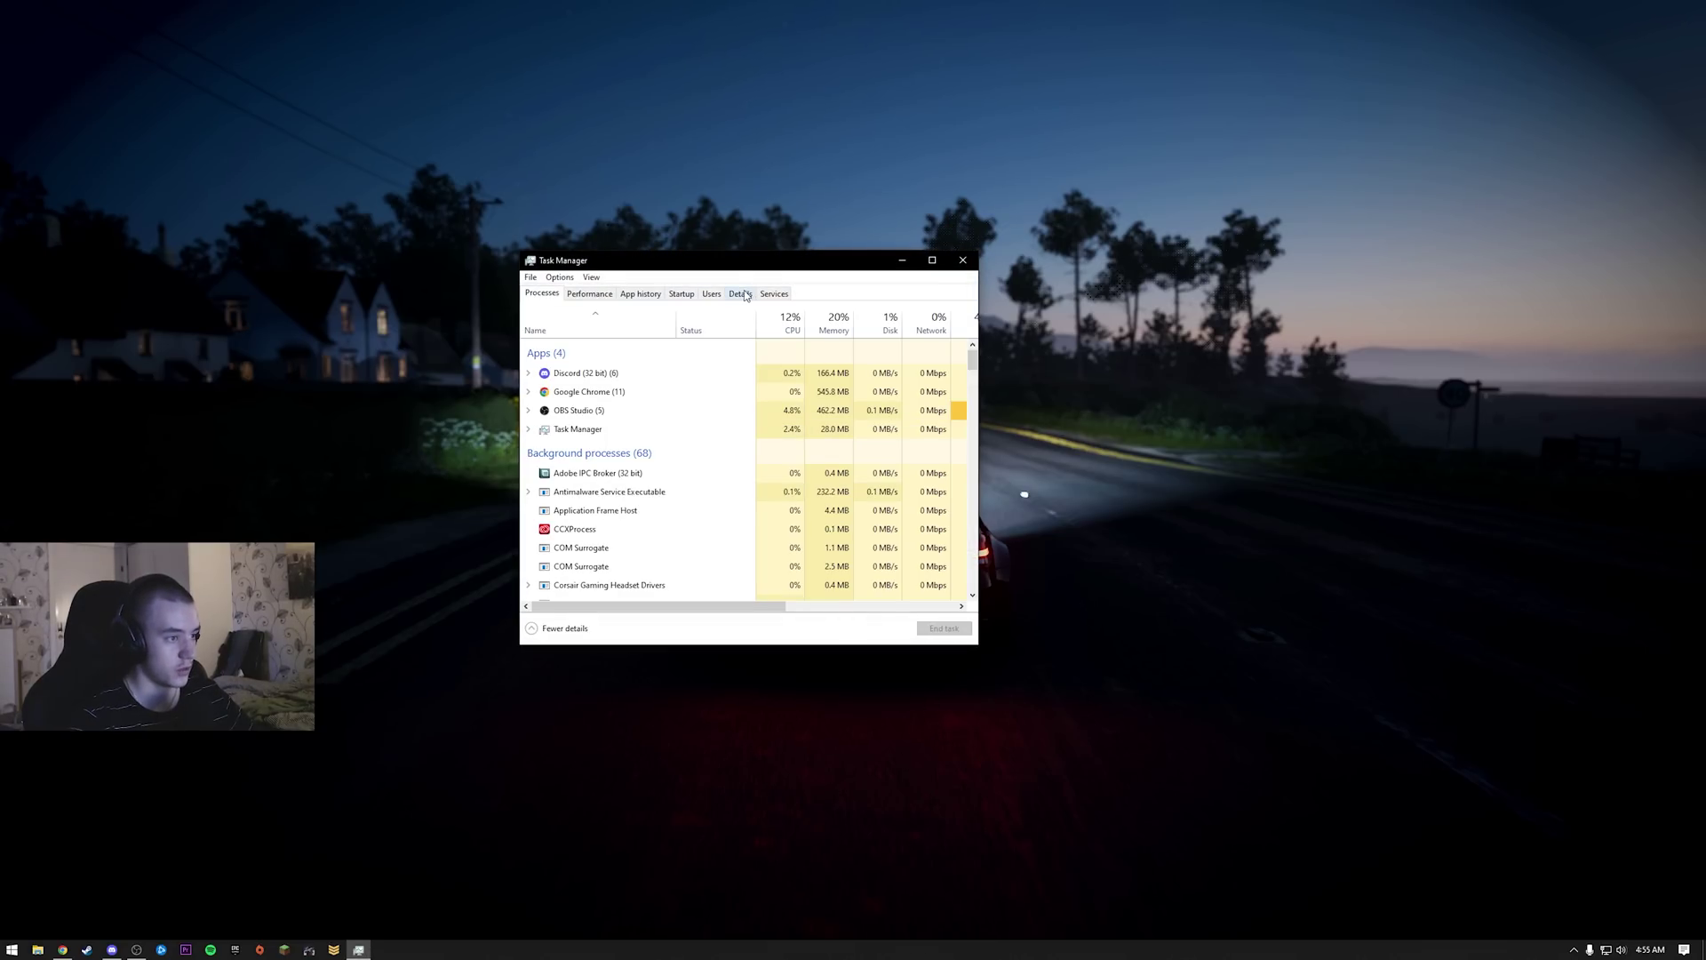
left_click(741, 293)
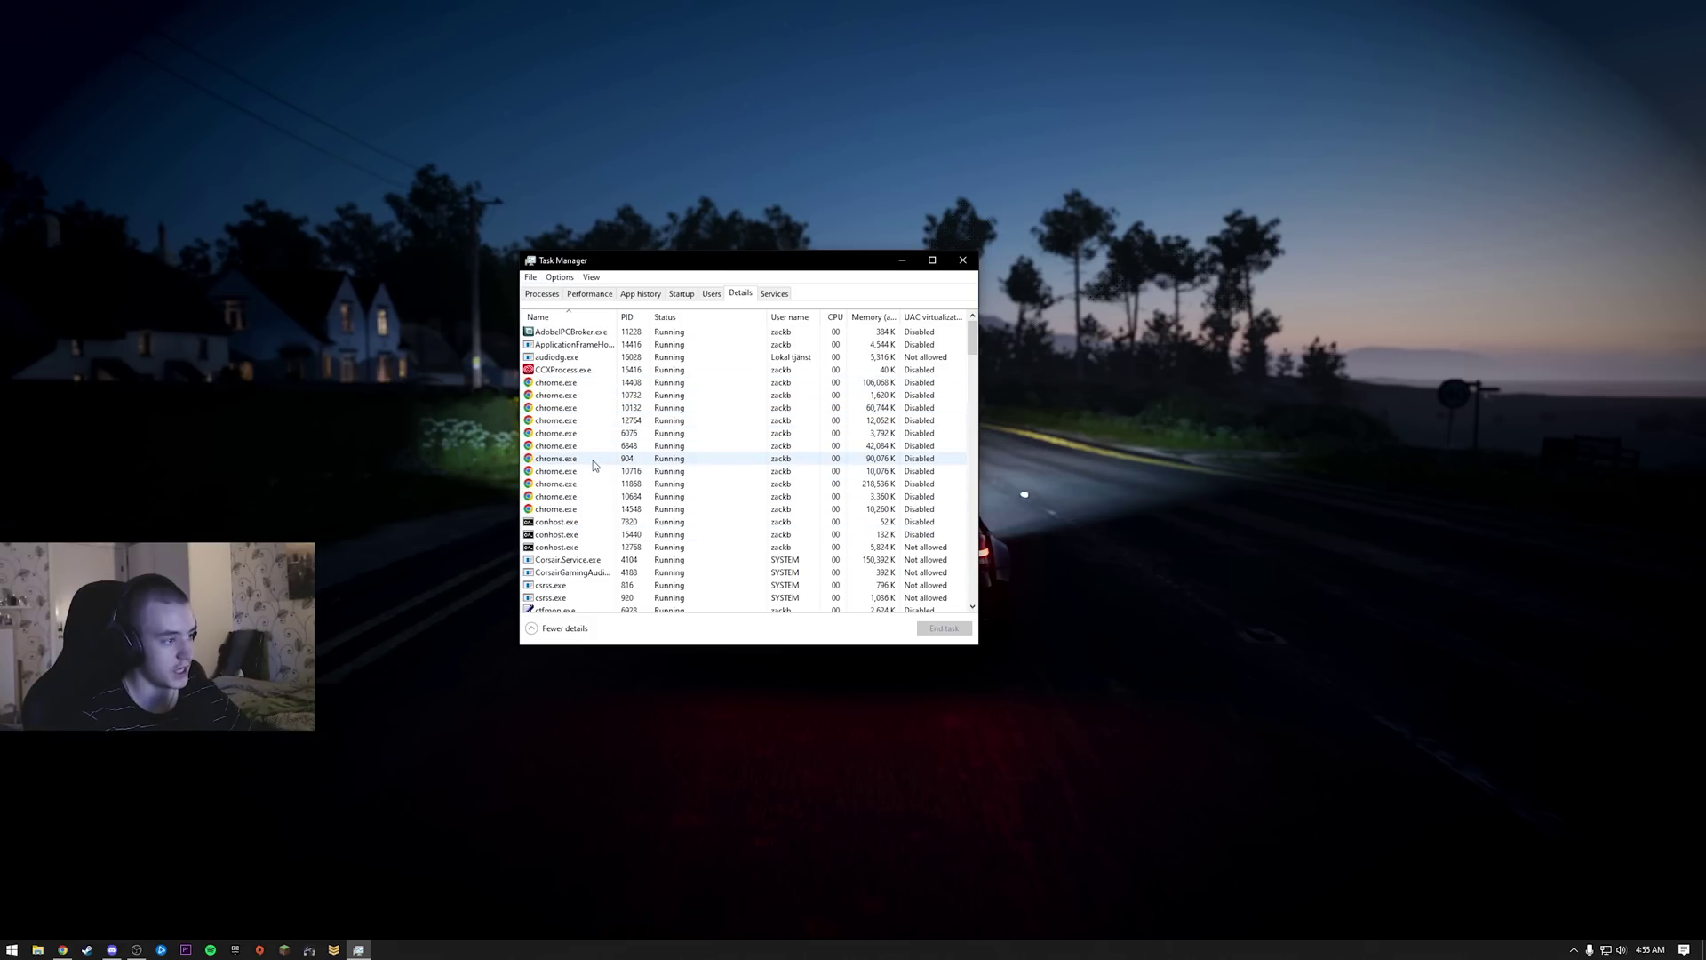
left_click(554, 408)
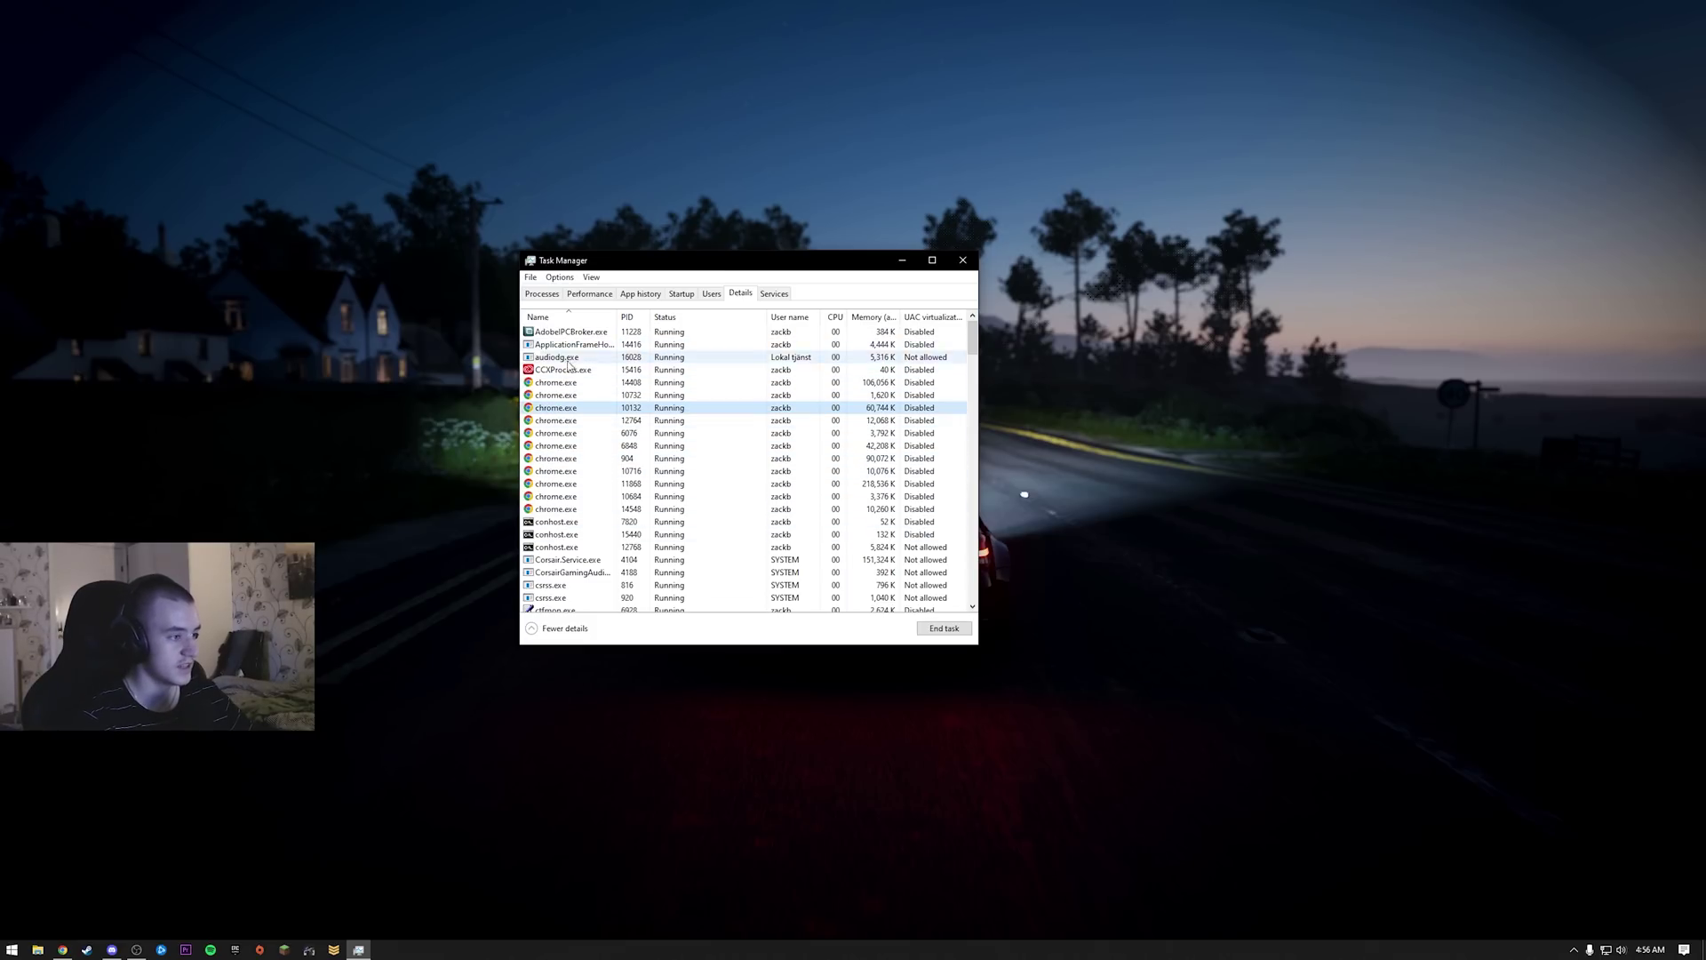
right_click(574, 410)
mouse_move(601, 464)
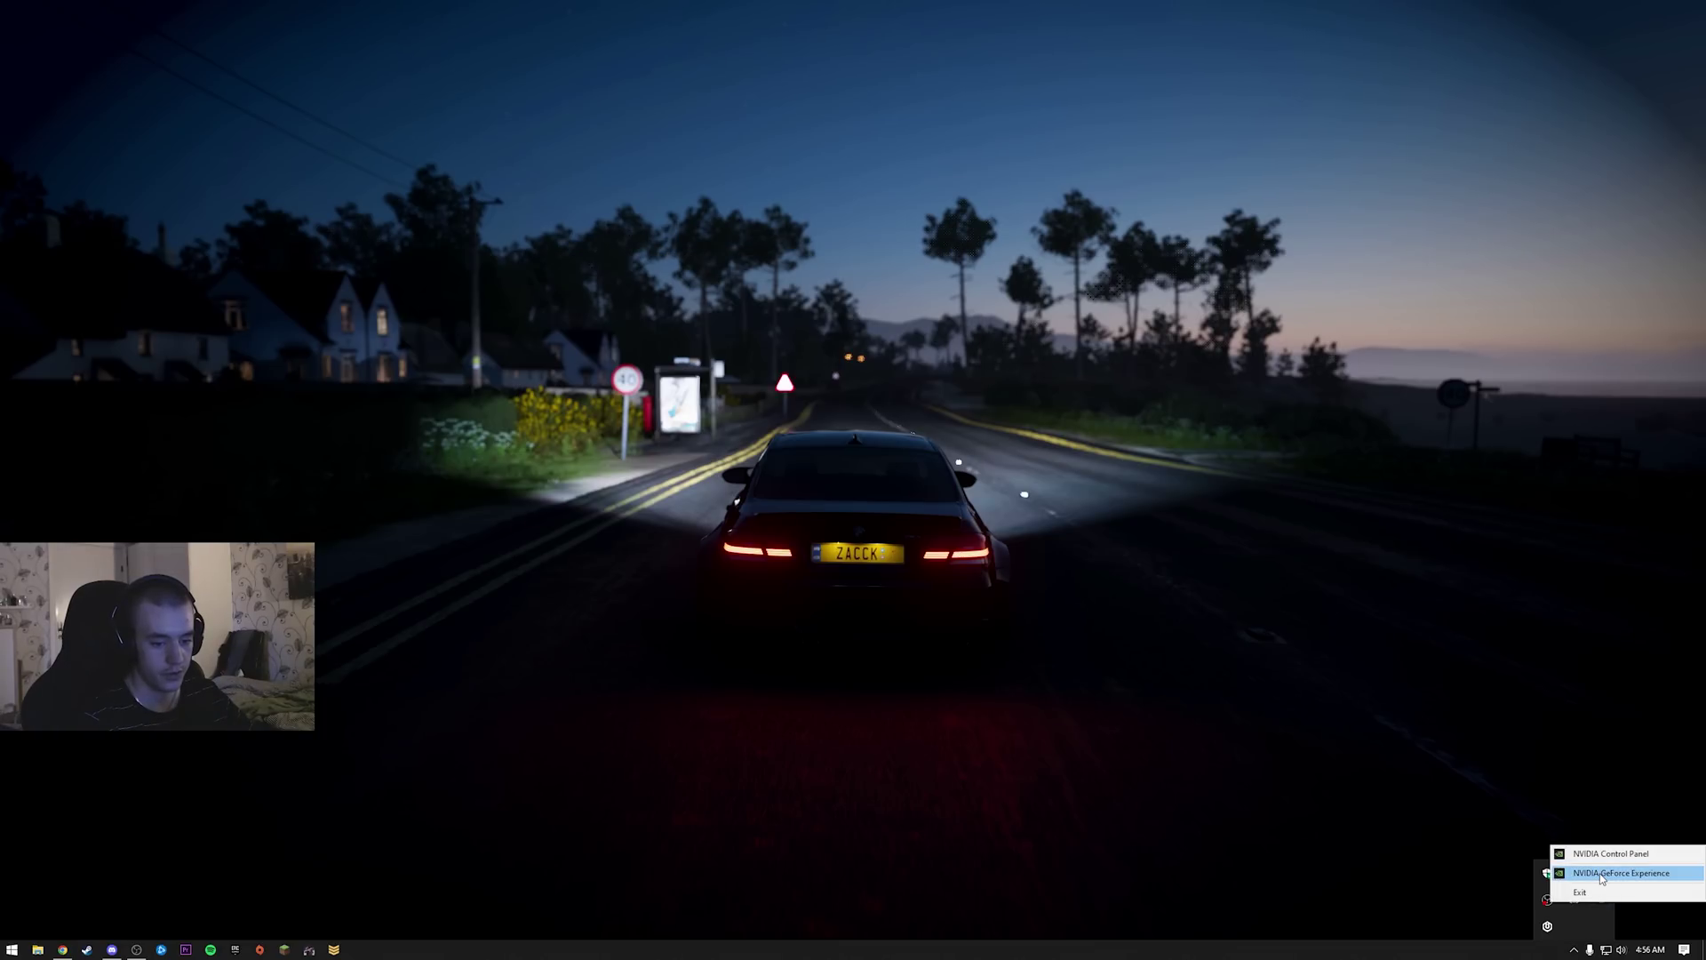
Step: Switch to NVIDIA GeForce Experience, open its drivers page and check for driver updates
left_click(1602, 874)
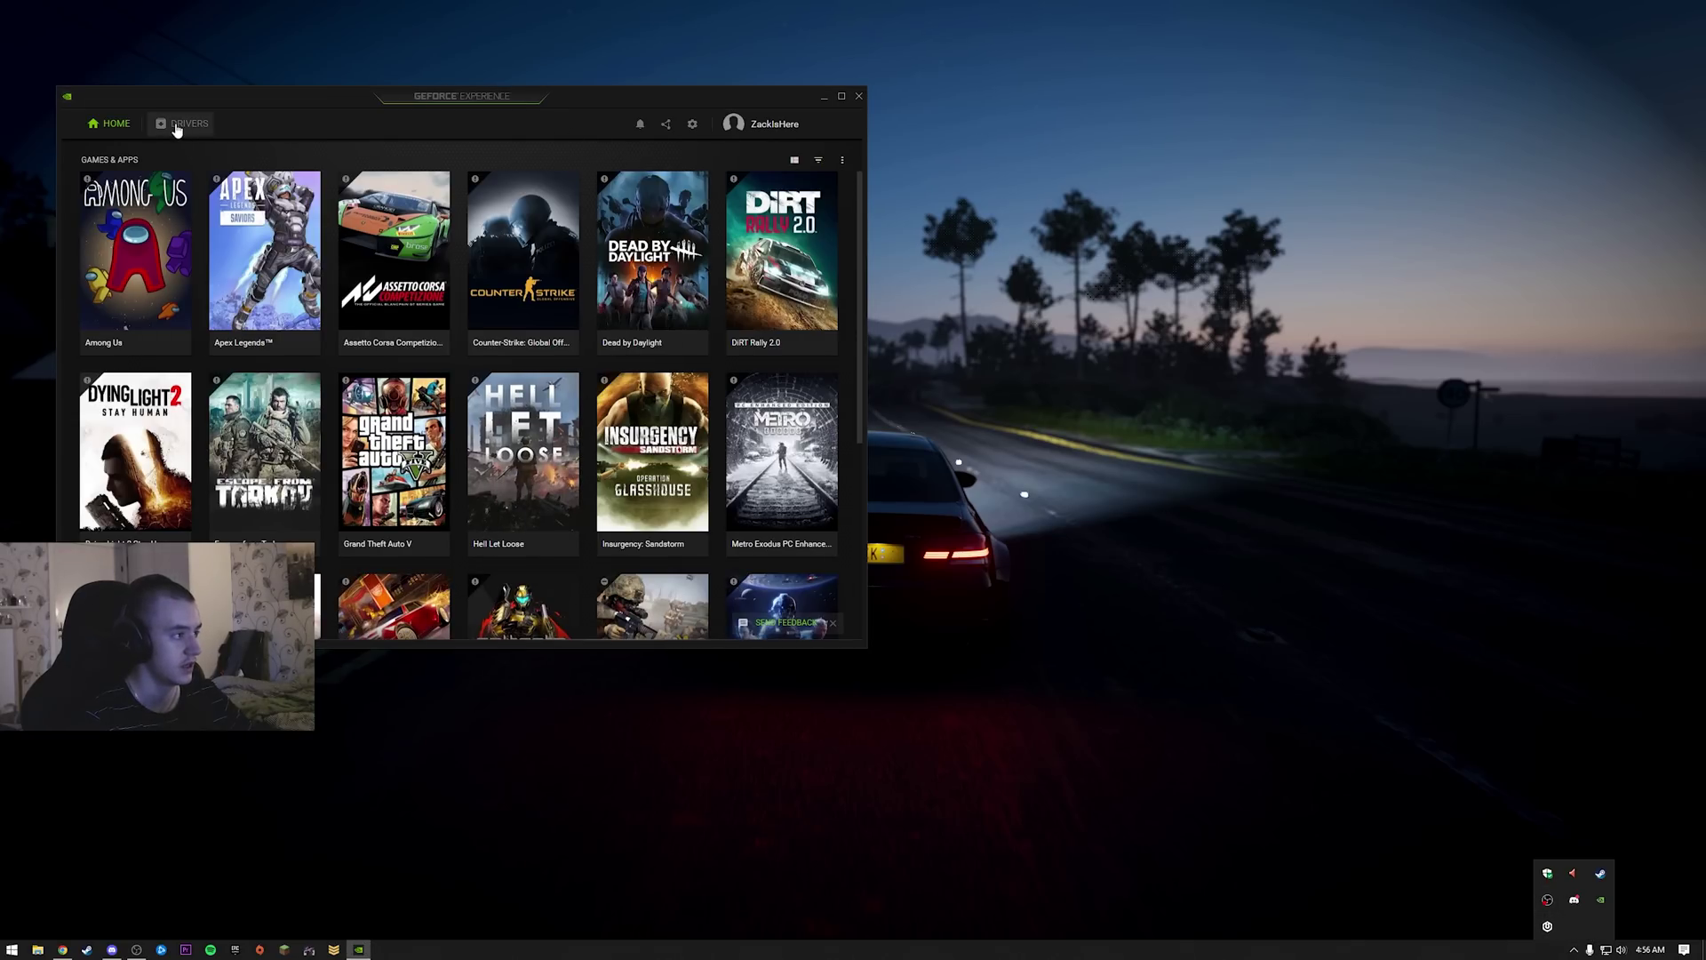
left_click(176, 126)
left_click_drag(281, 96, 650, 171)
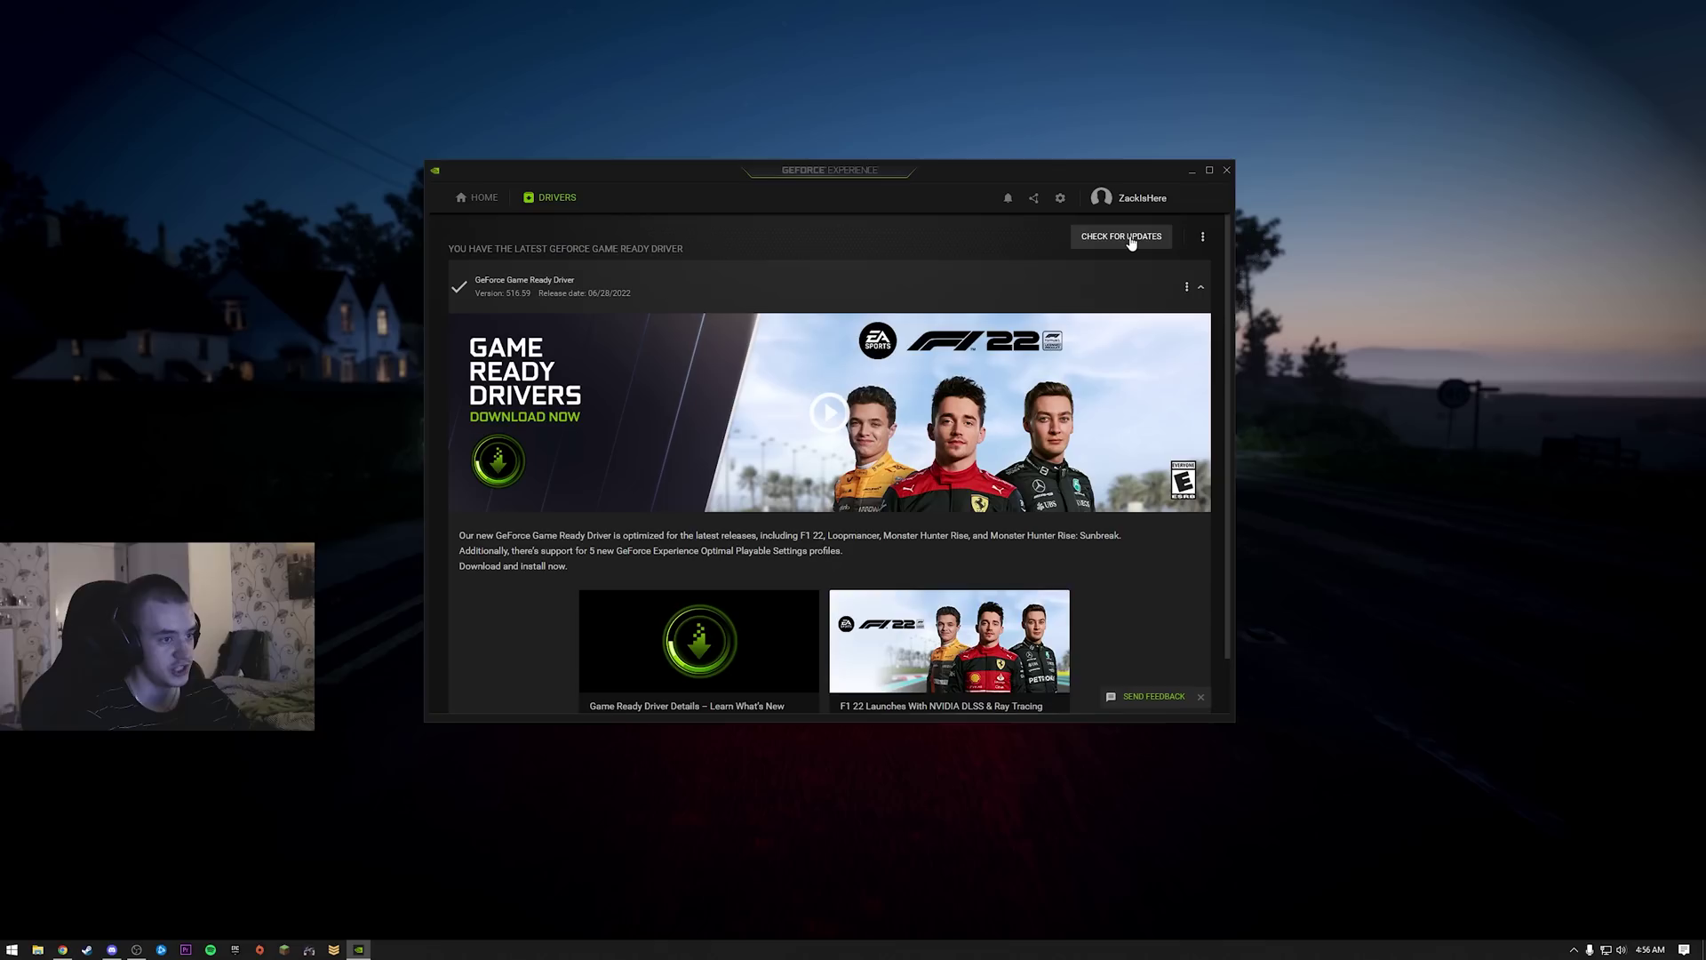
left_click(1122, 237)
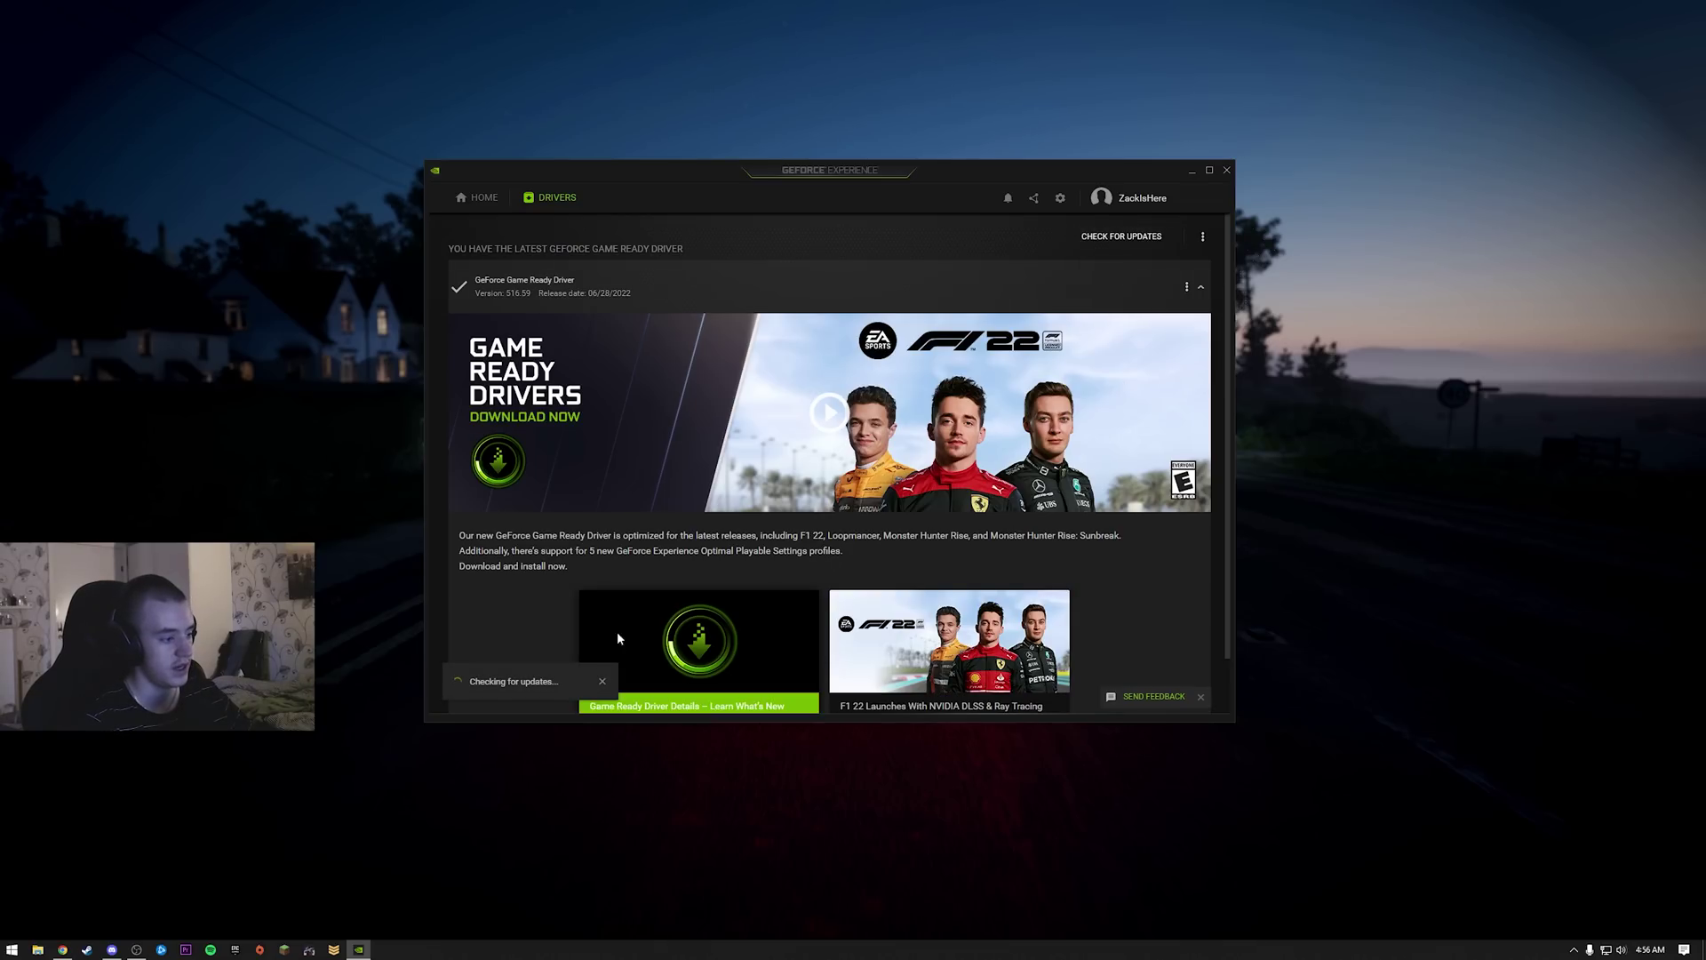